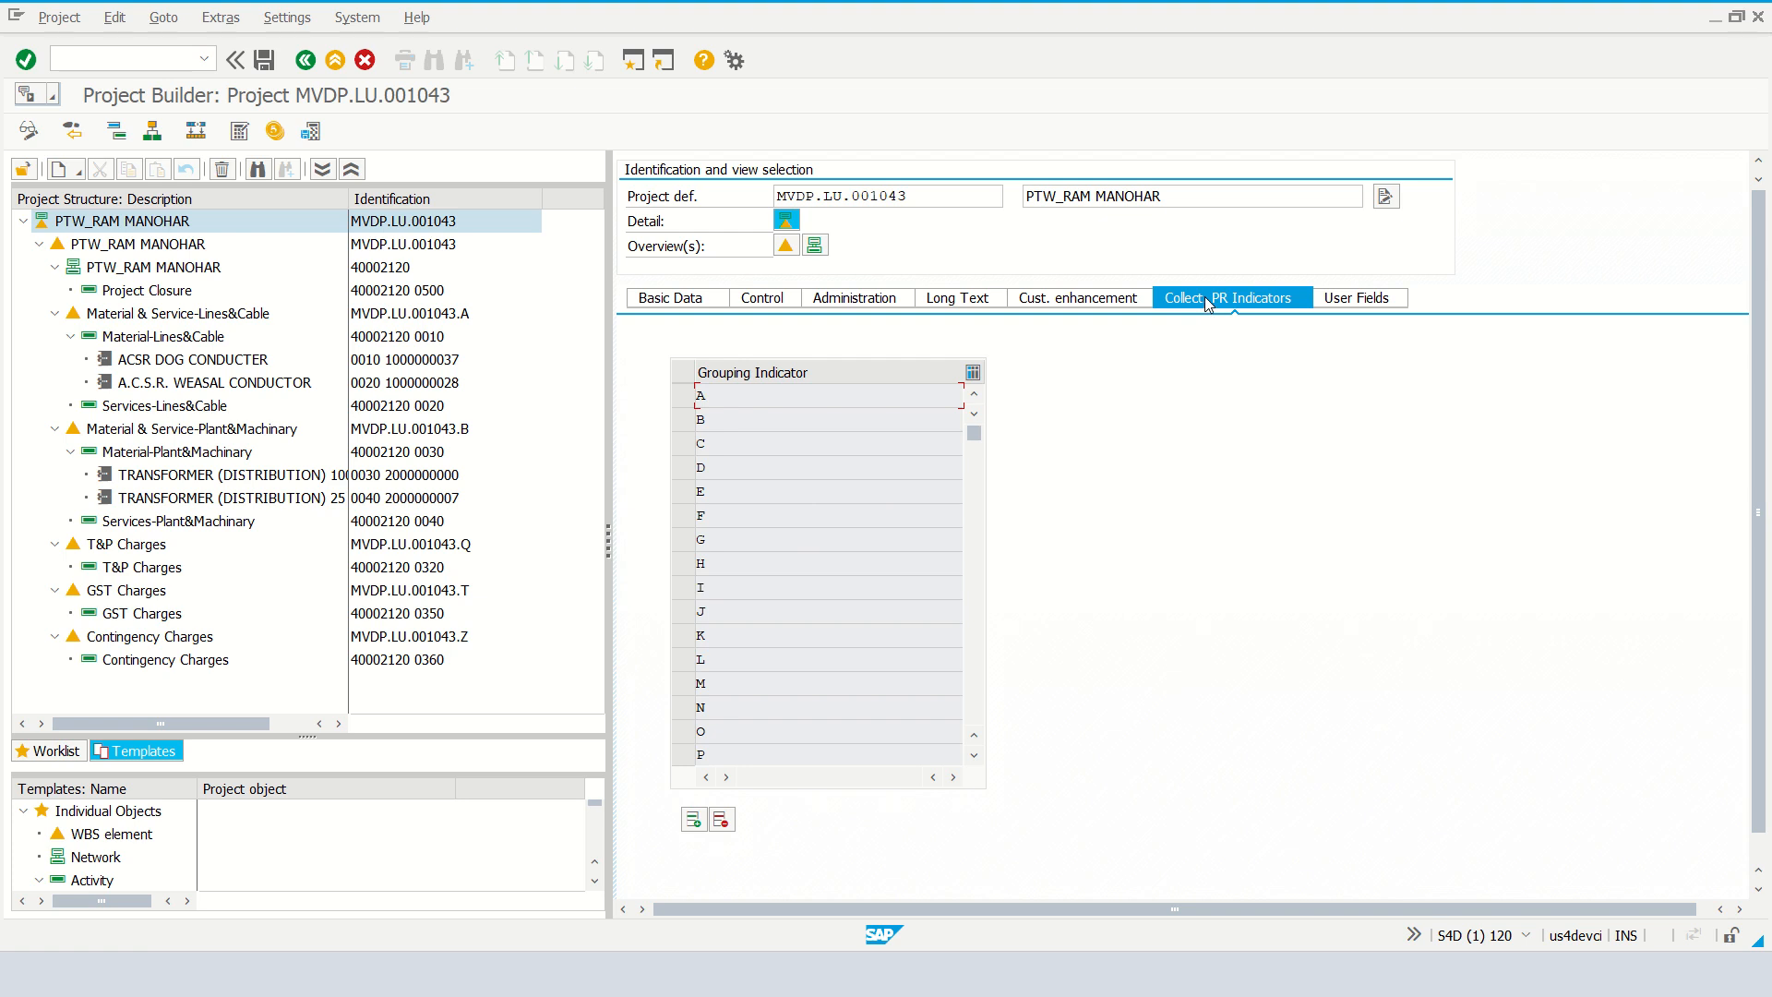
Step: Expand the project structure and assign collective PR indicator A to the ACSR DOG CONDUCTER component
{"action": "left_click", "coordinate": [350, 172]}
{"action": "left_click", "coordinate": [320, 171]}
{"action": "left_click", "coordinate": [148, 366]}
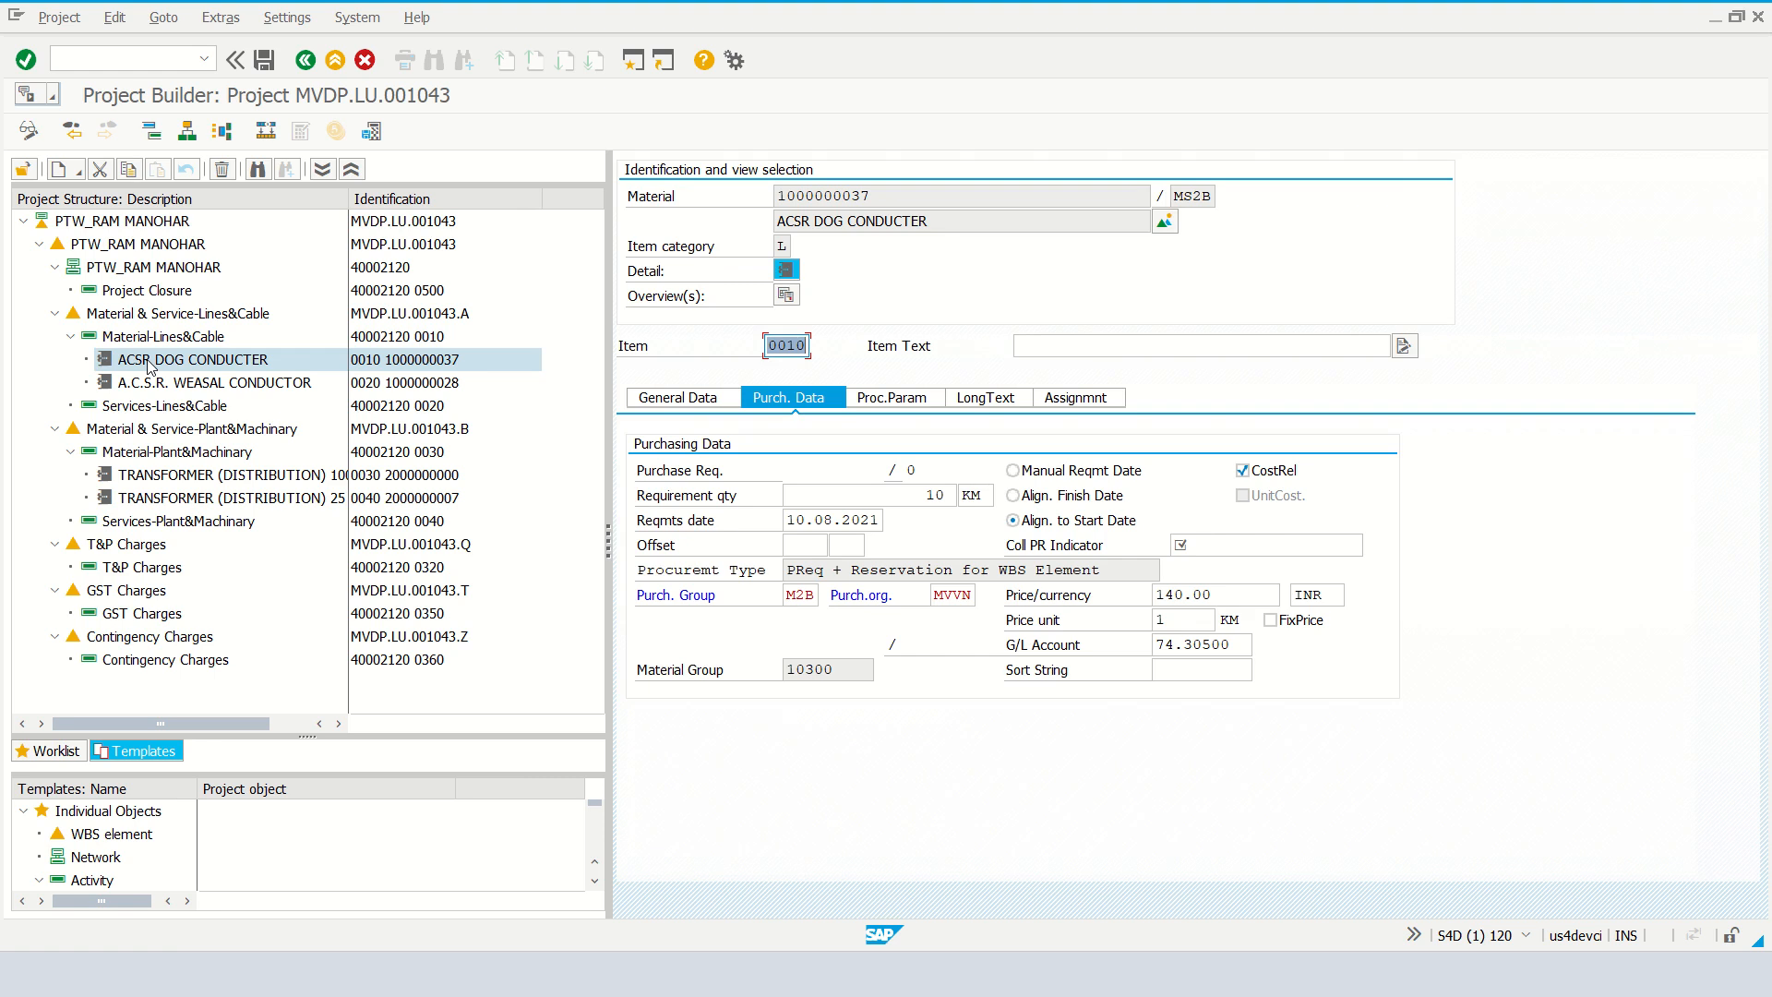
{"action": "left_click", "coordinate": [1219, 549]}
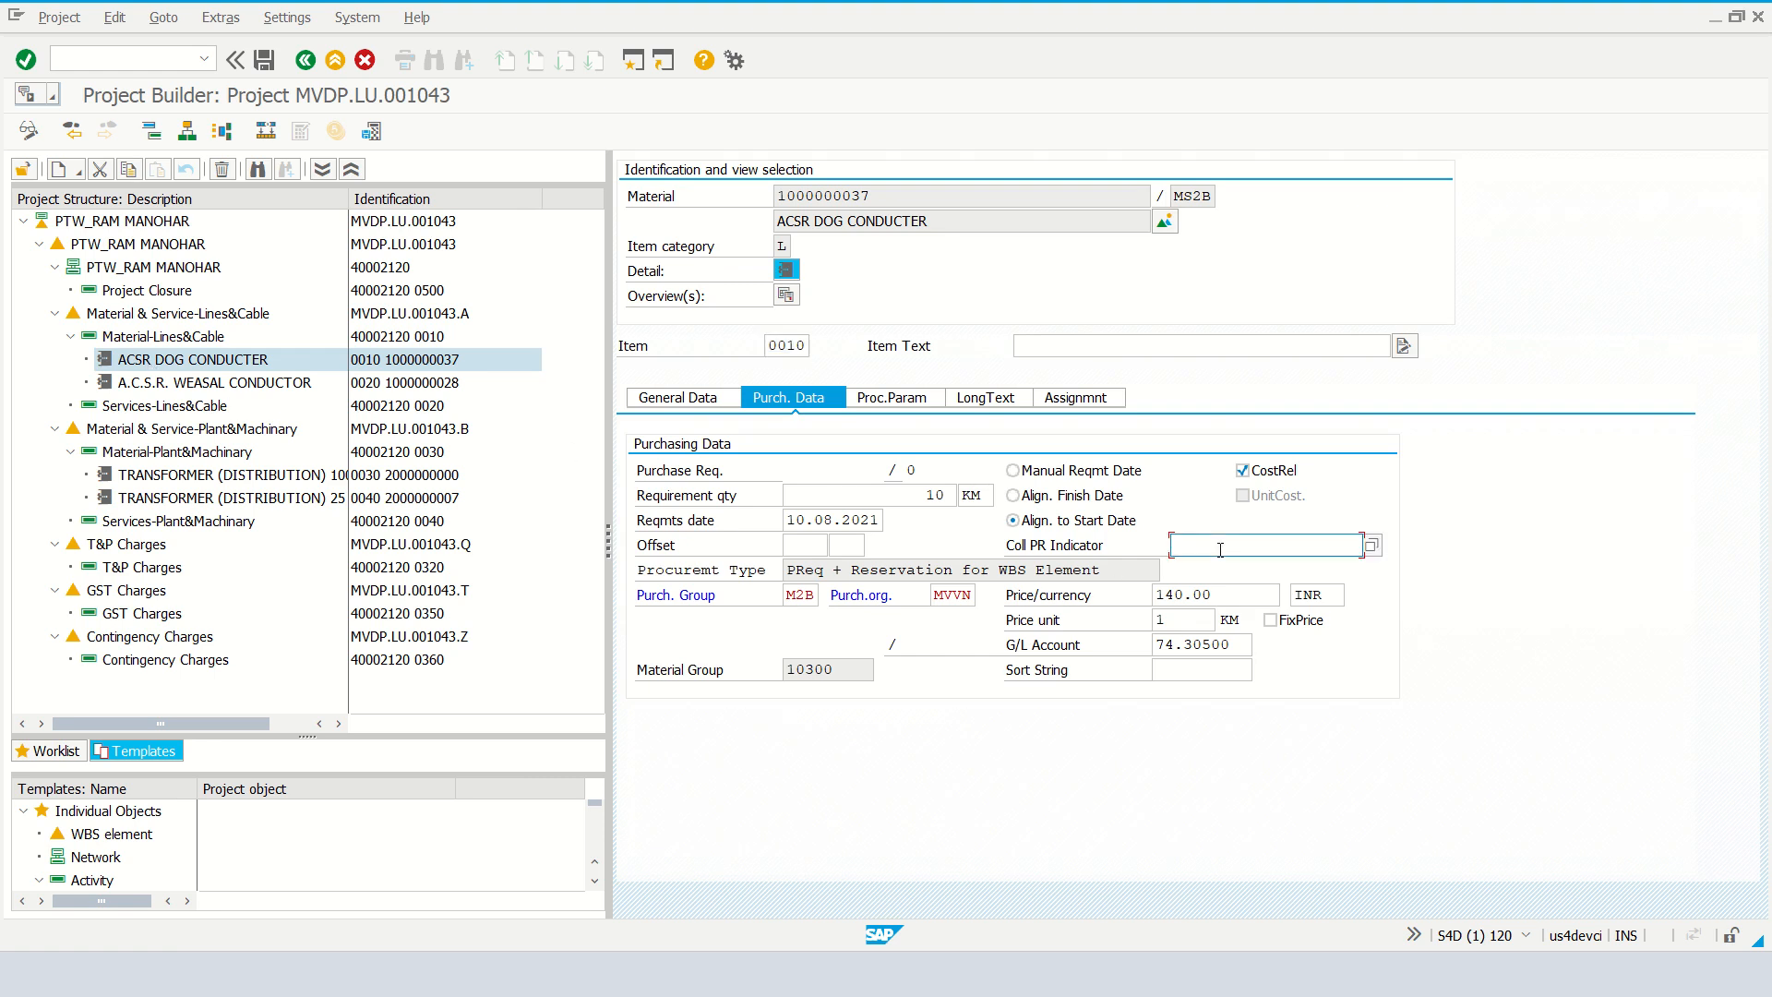
{"action": "type", "text": "A"}
Step: Set the price of the ACSR DOG CONDUCTER component to 200 INR
{"action": "left_click", "coordinate": [918, 495]}
{"action": "left_click_drag", "start_coordinate": [918, 495], "coordinate": [953, 495]}
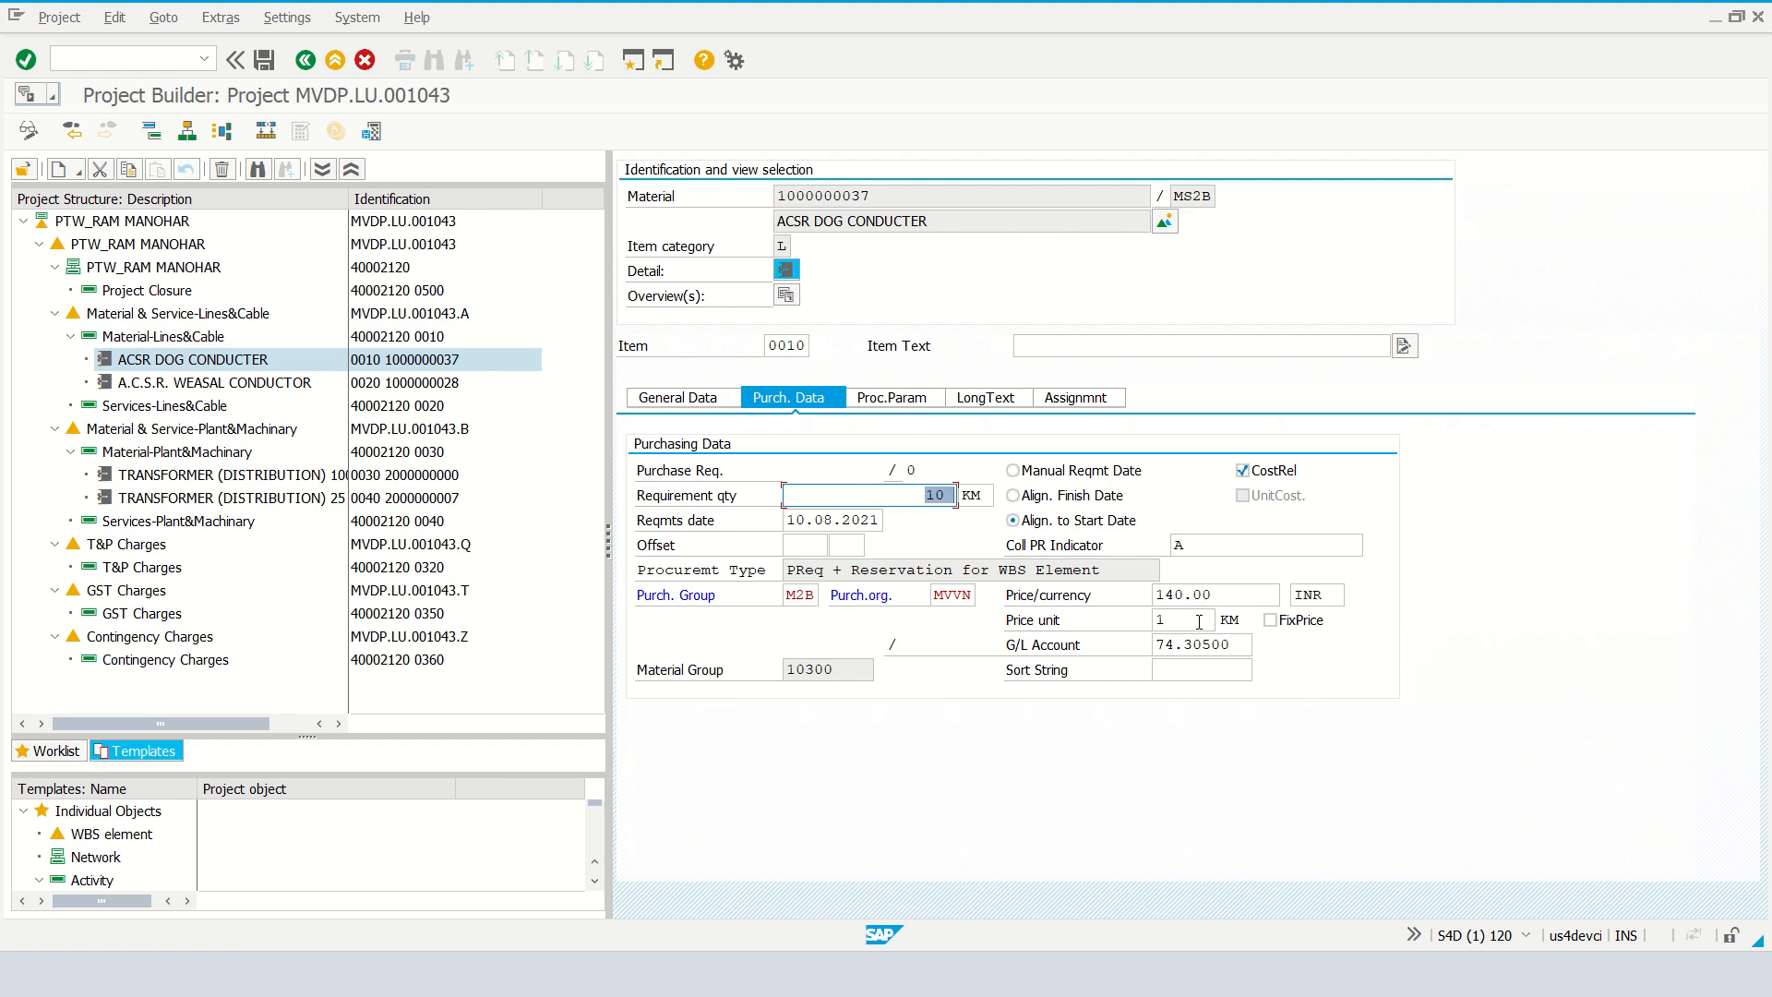
{"action": "left_click_drag", "start_coordinate": [1199, 621], "coordinate": [1137, 622]}
{"action": "left_click_drag", "start_coordinate": [1233, 596], "coordinate": [1120, 594]}
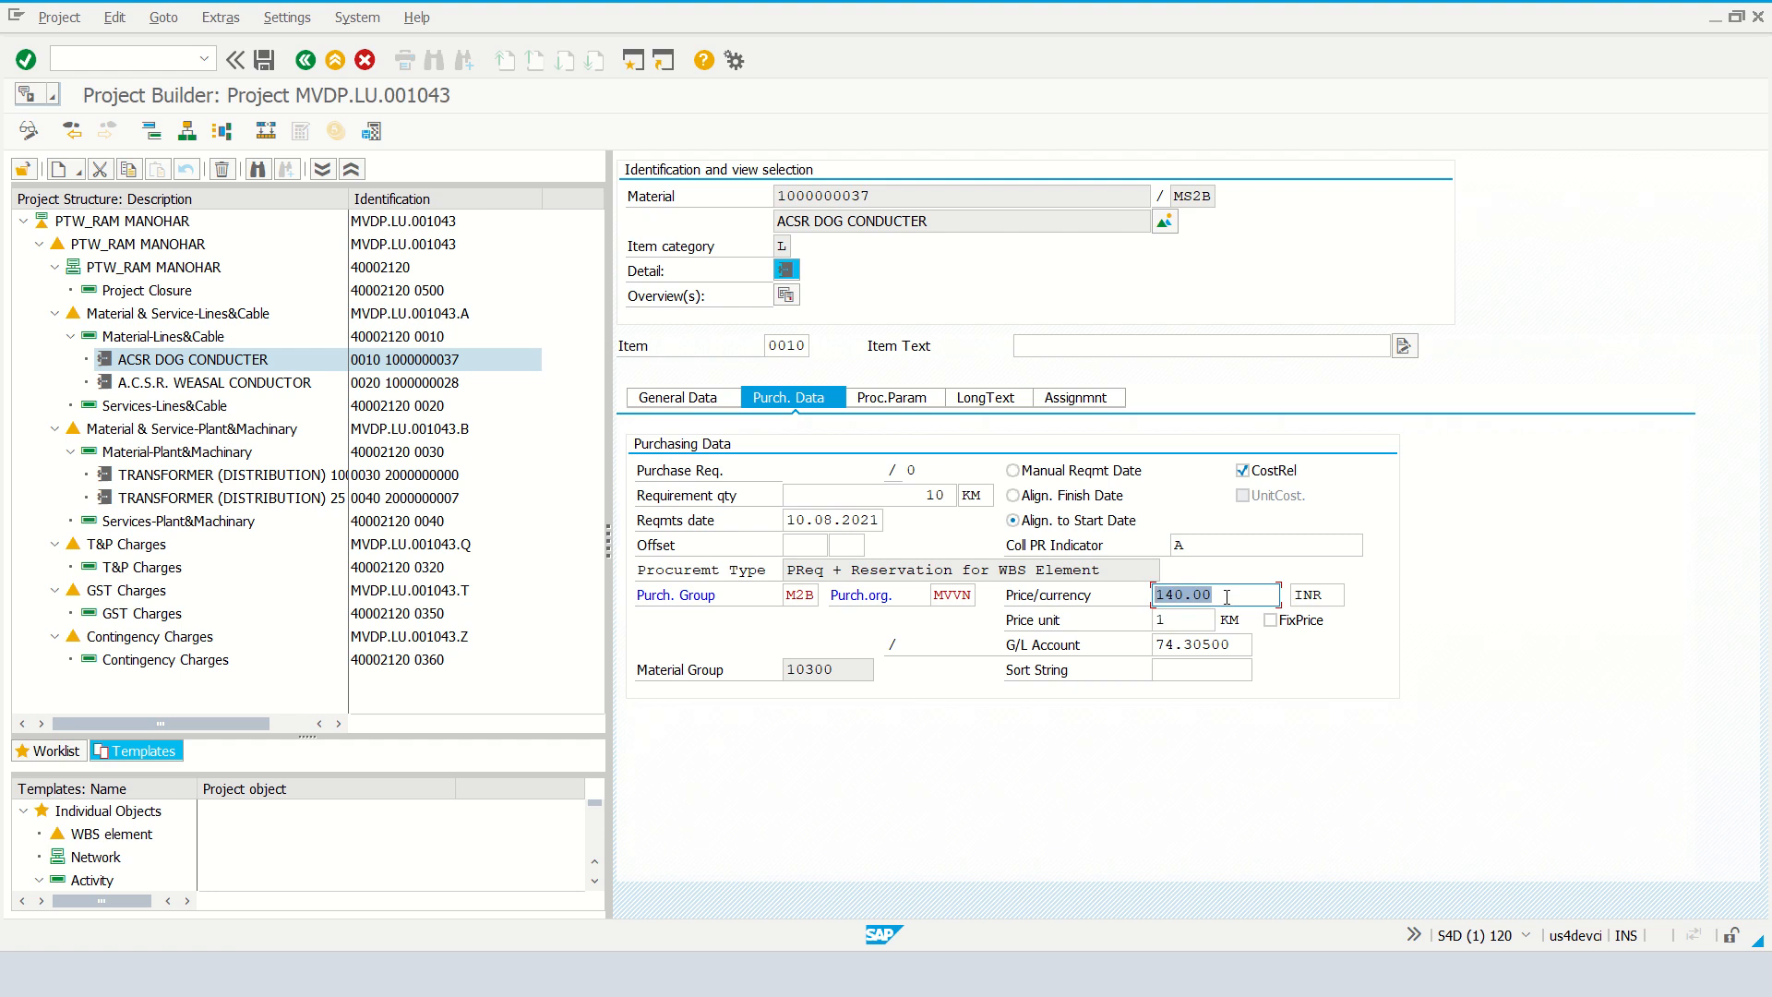
{"action": "type", "text": "200"}
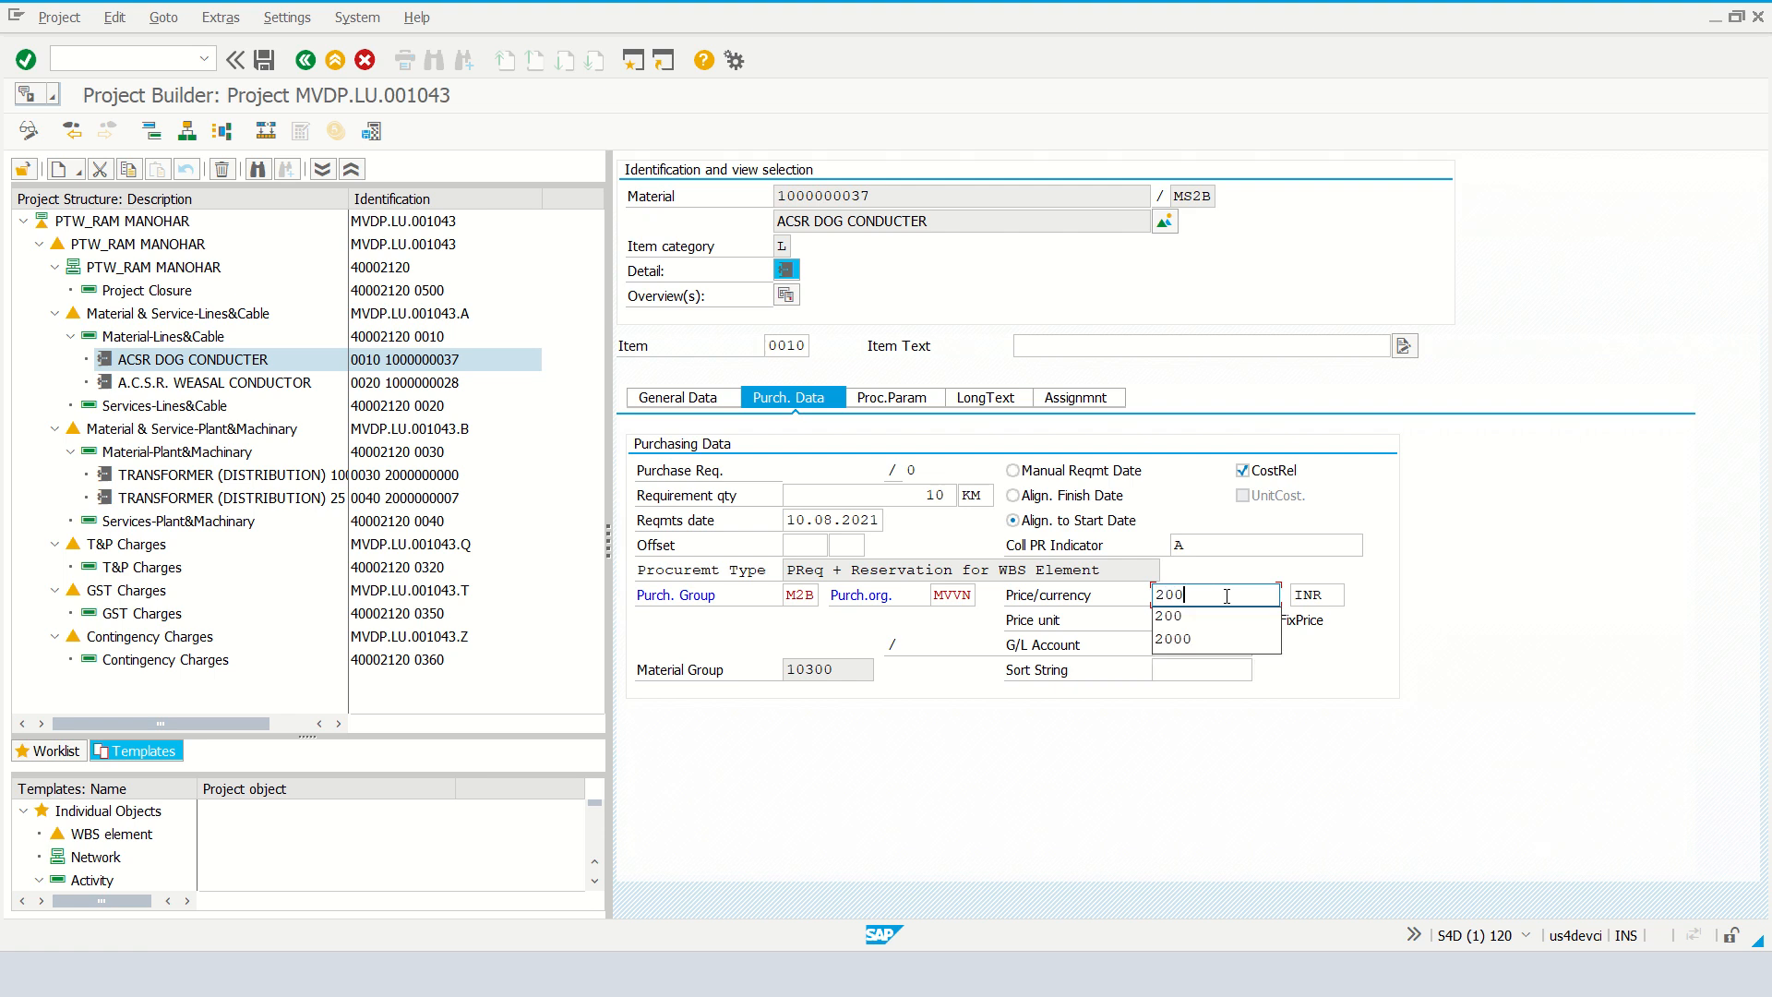
{"action": "key", "text": "Return"}
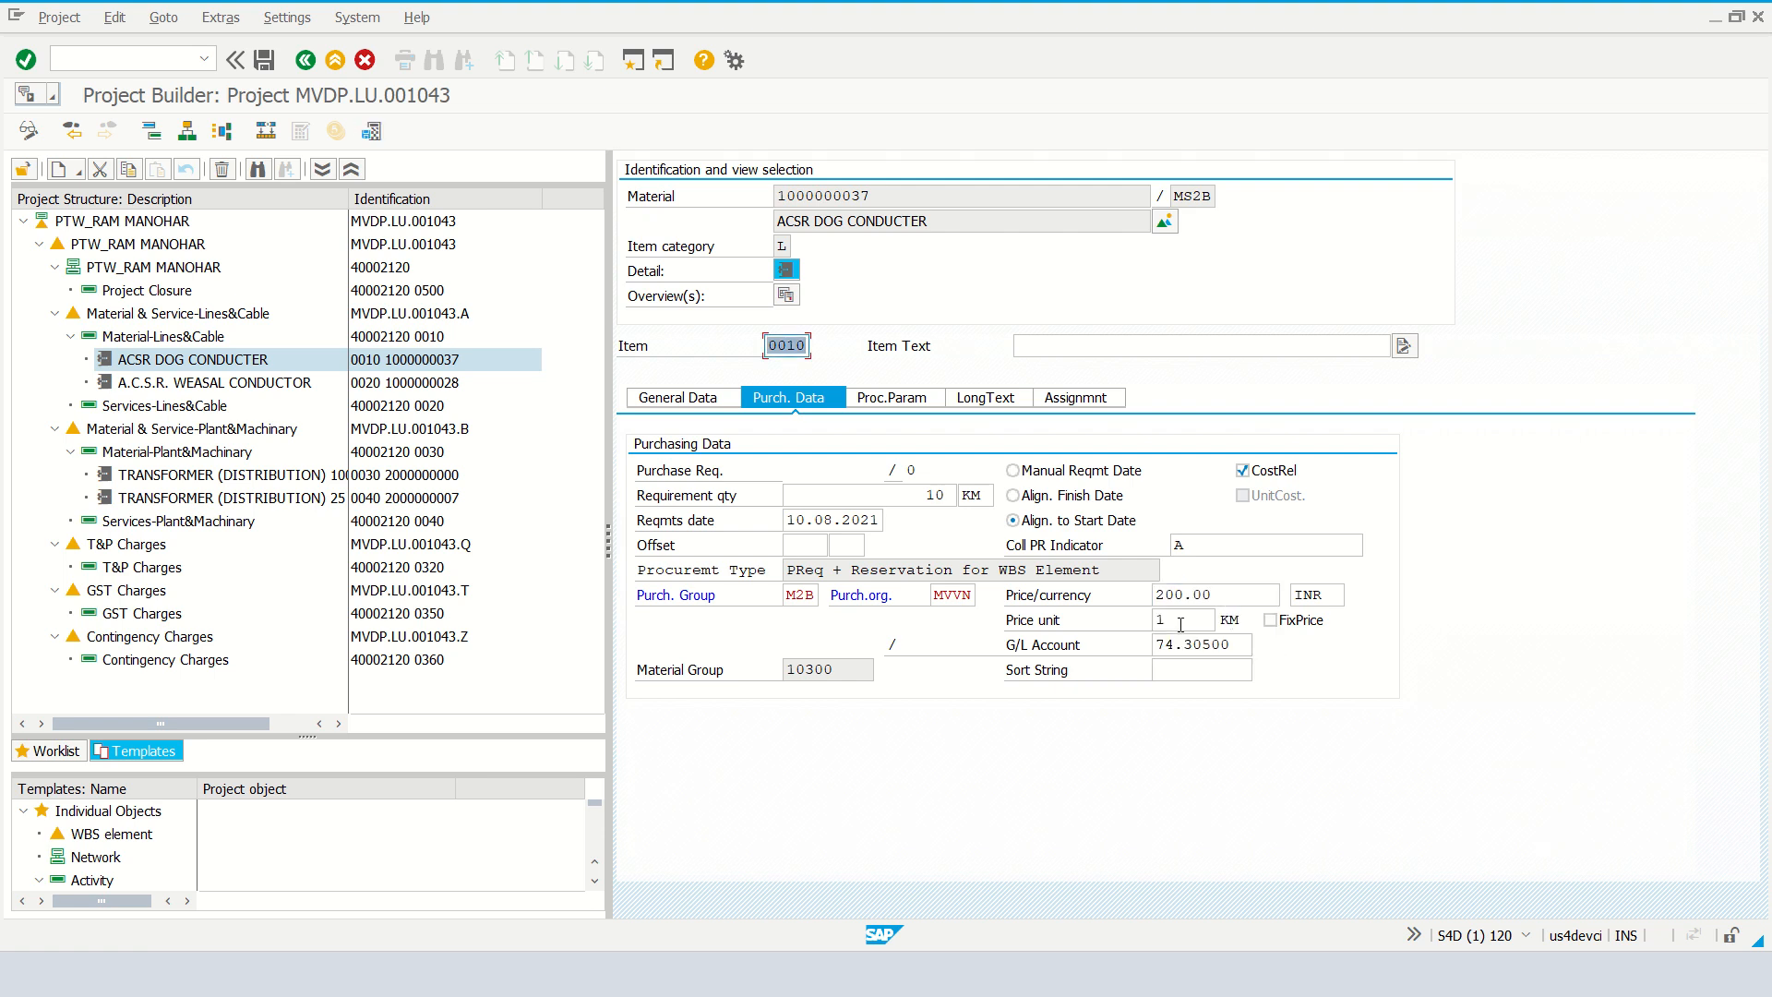
Step: Assign collective PR indicator A to the A.C.S.R. WEASAL CONDUCTOR component and set its price to 50 INR
{"action": "left_click", "coordinate": [223, 384]}
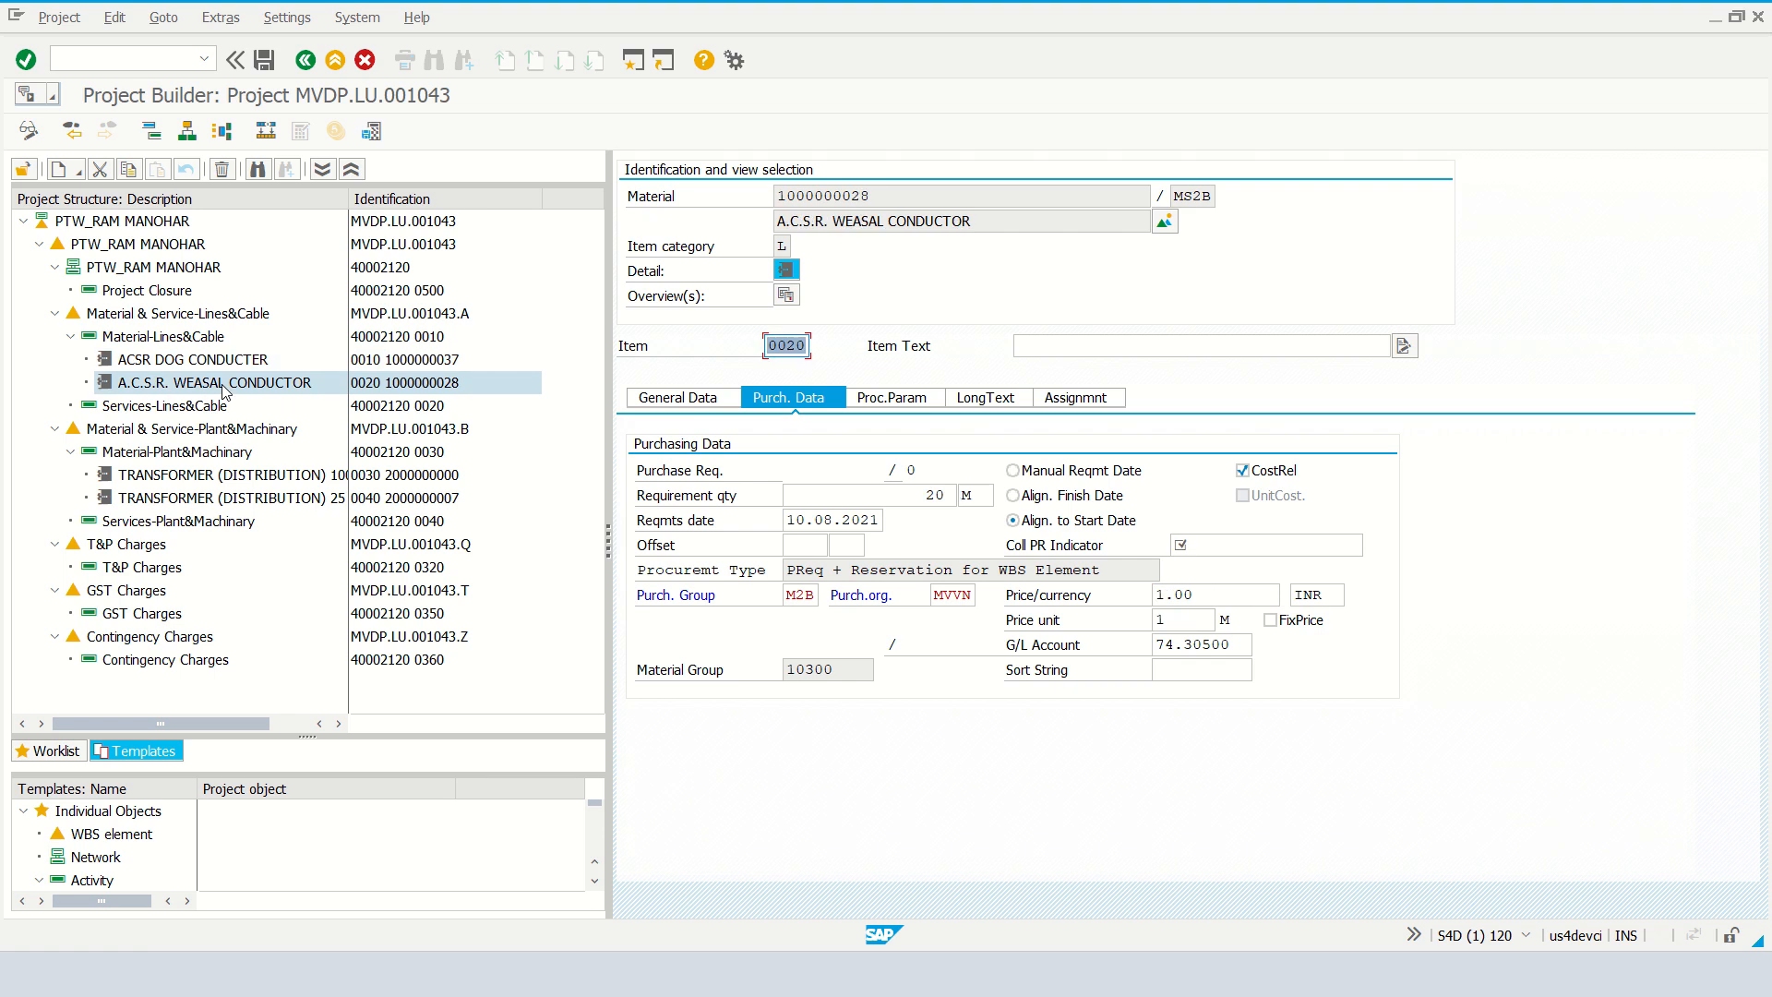
{"action": "left_click", "coordinate": [1197, 545]}
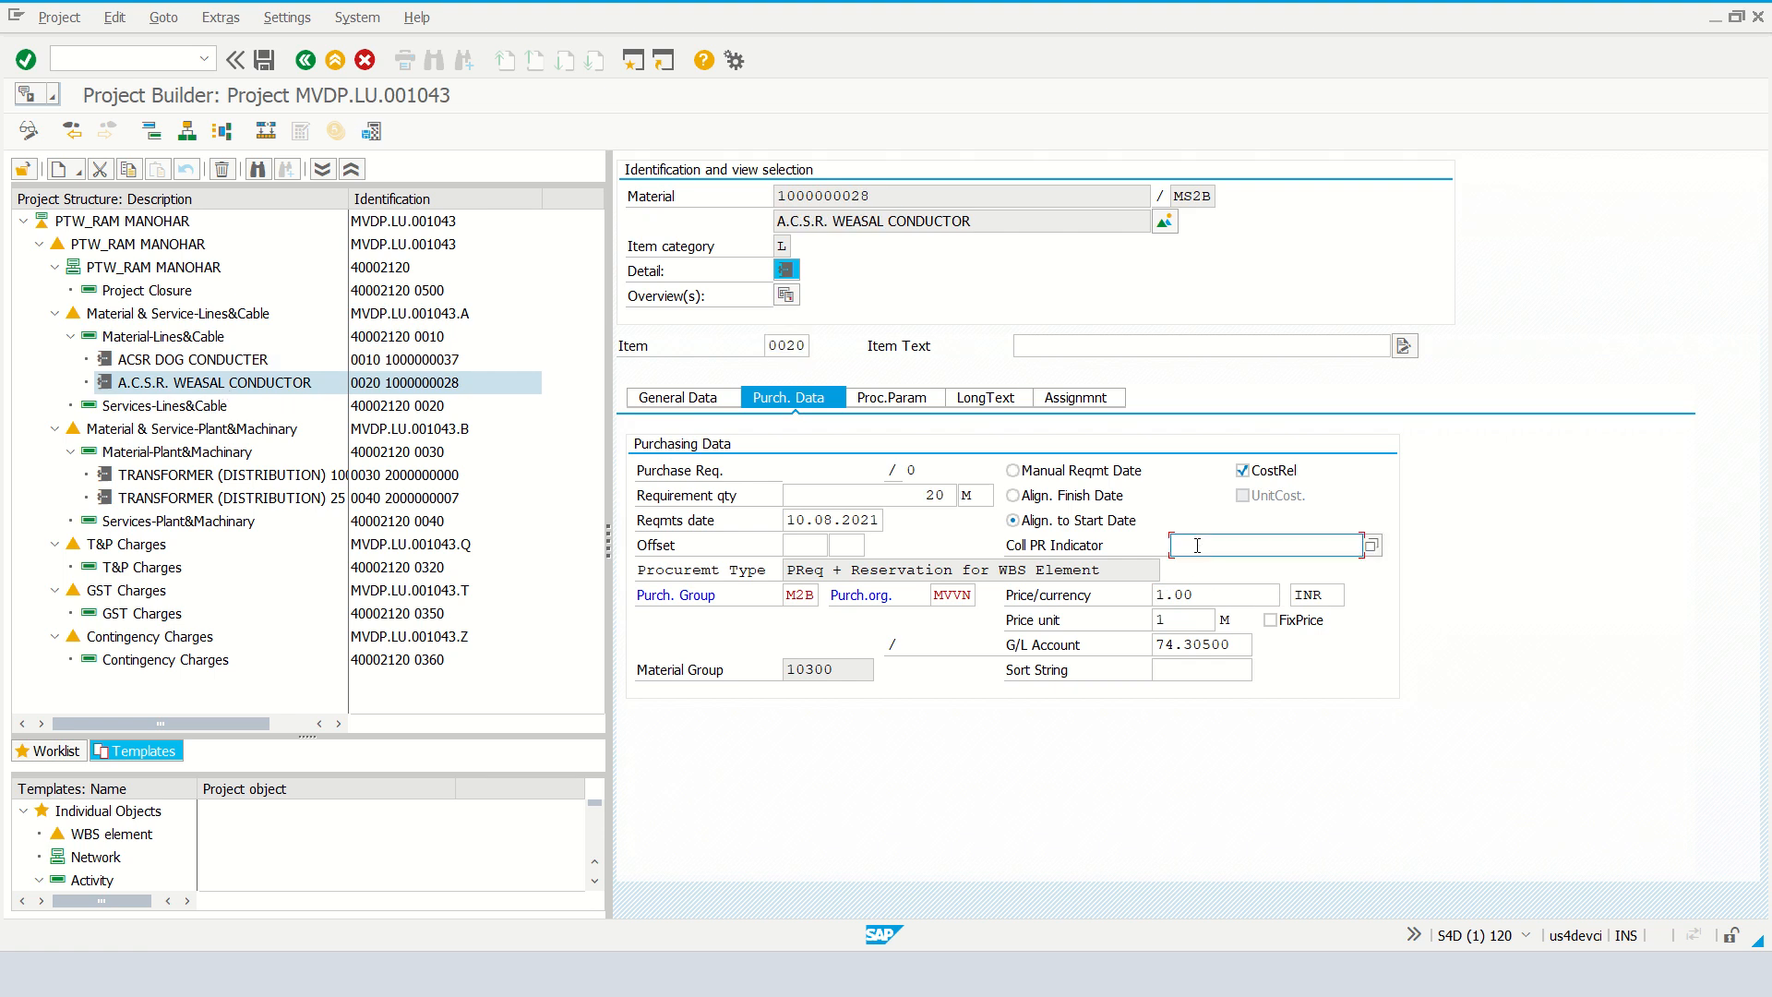
{"action": "type", "text": "A"}
{"action": "left_click_drag", "start_coordinate": [911, 495], "coordinate": [969, 489]}
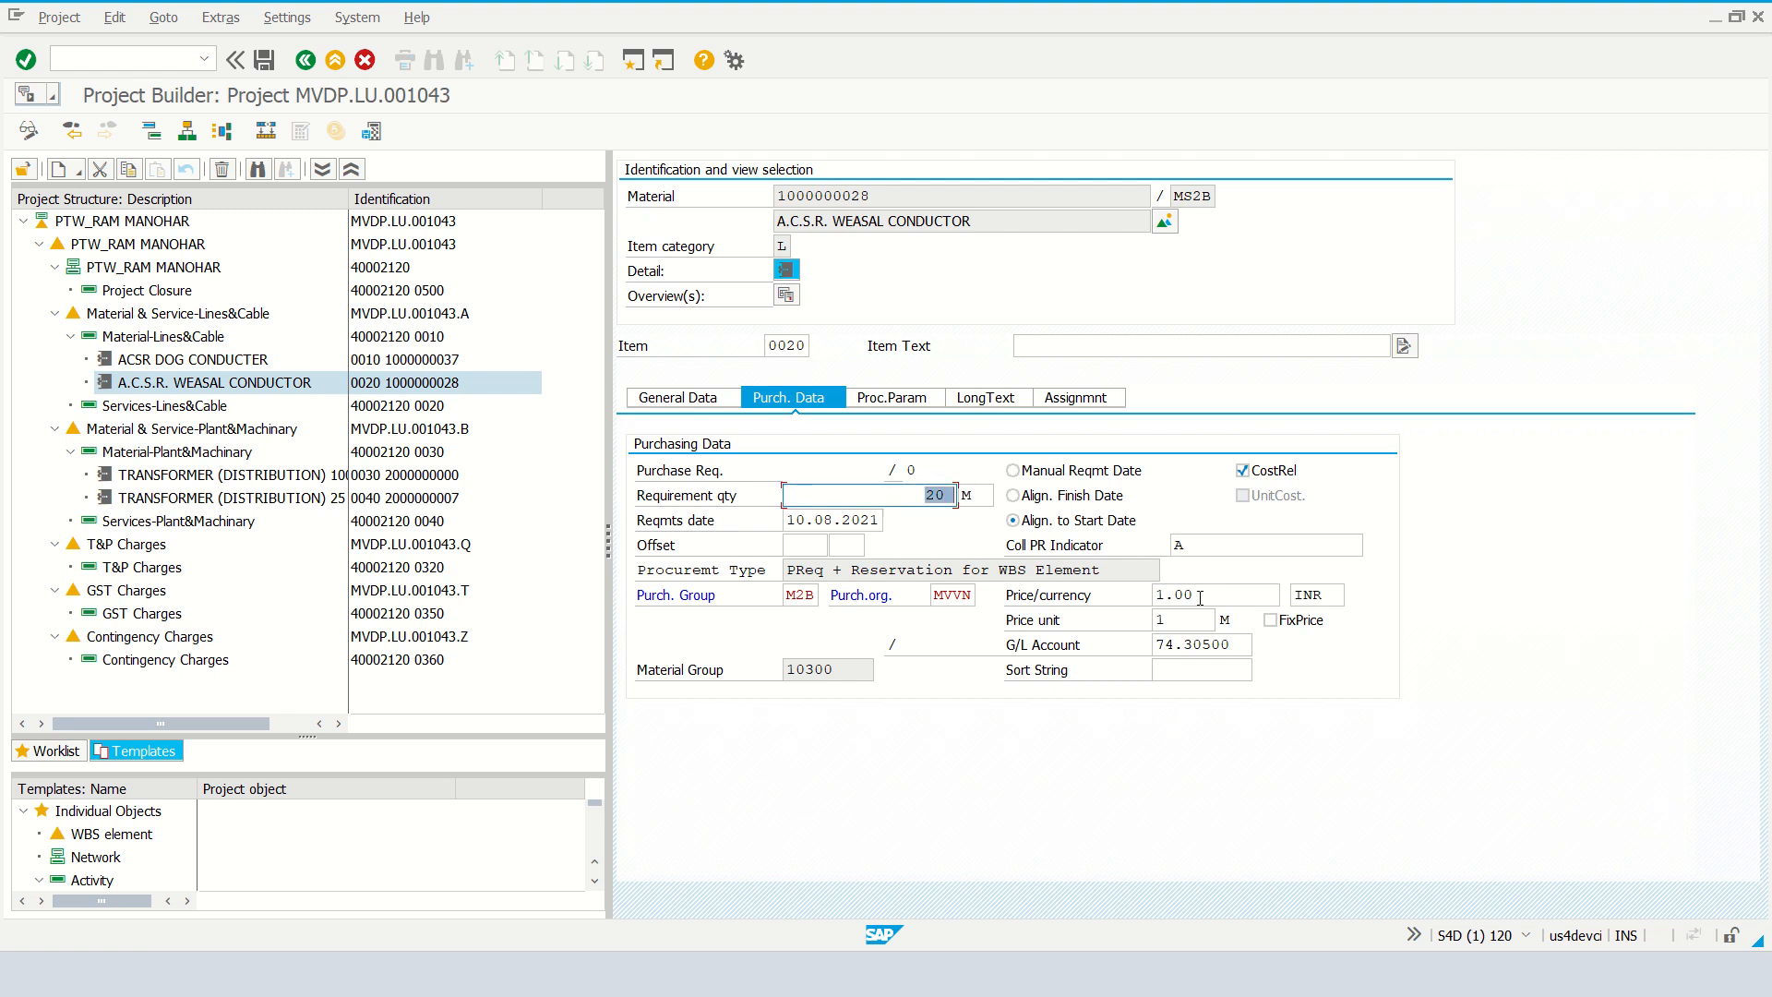
{"action": "left_click_drag", "start_coordinate": [1198, 596], "coordinate": [1111, 605]}
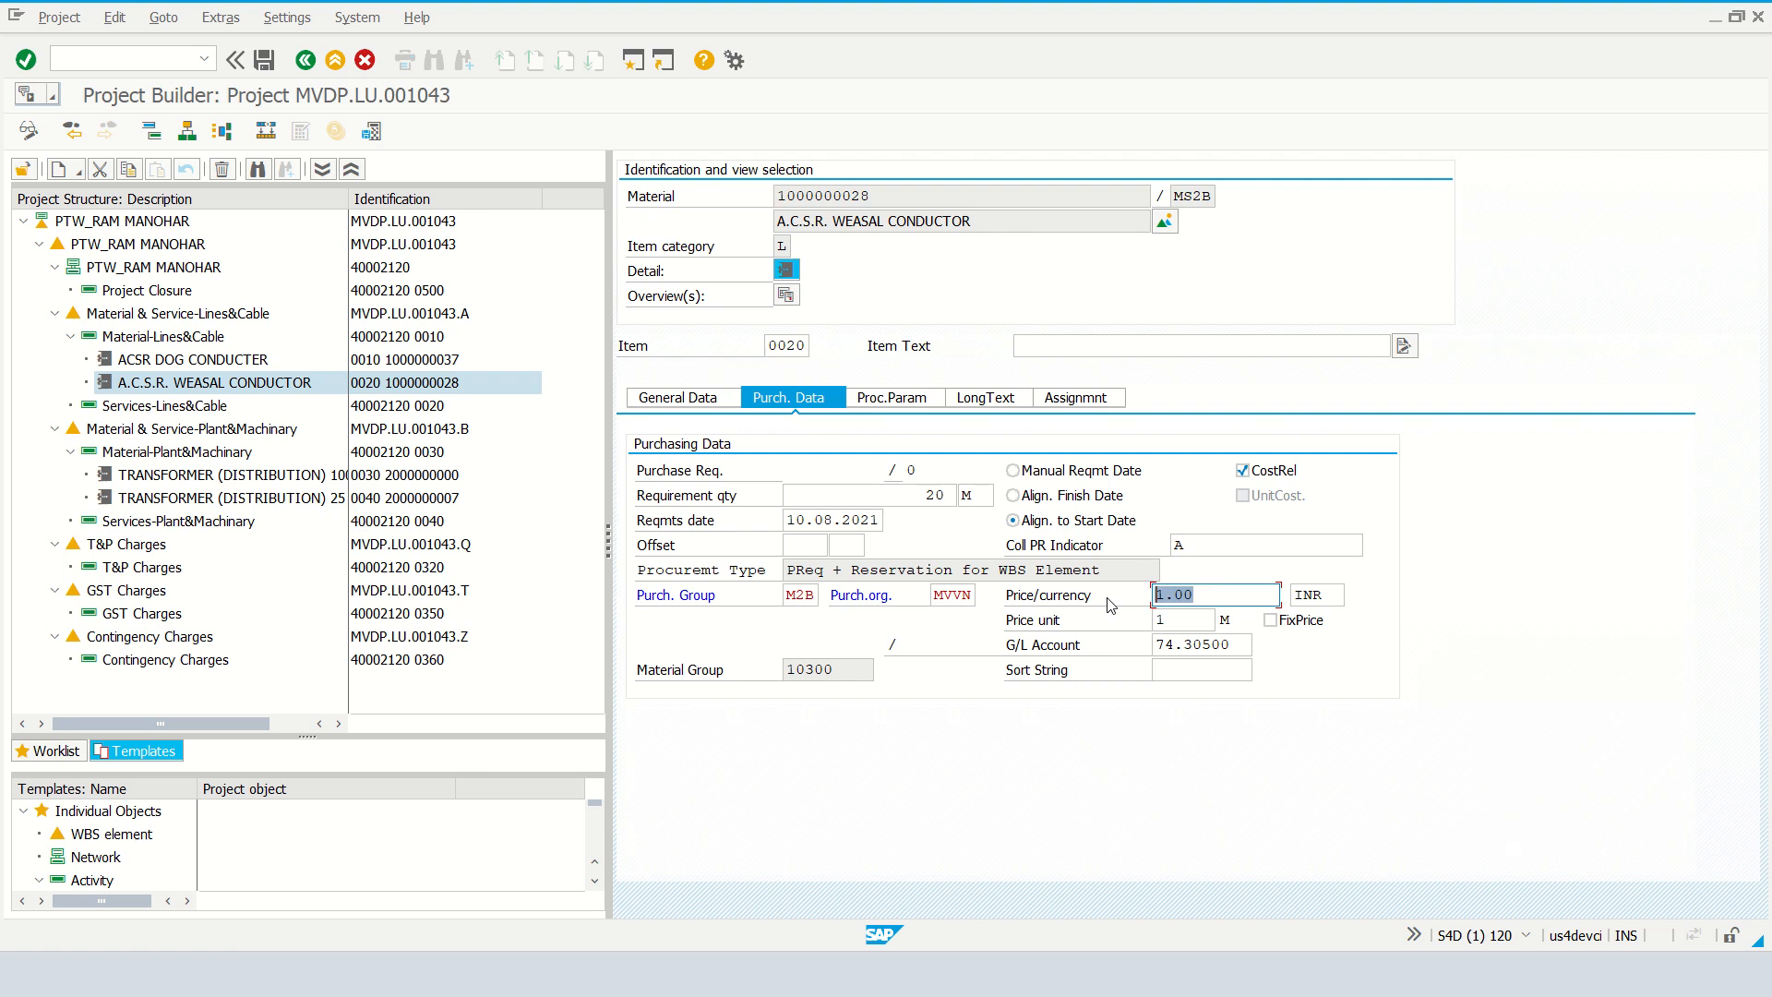
{"action": "type", "text": "50"}
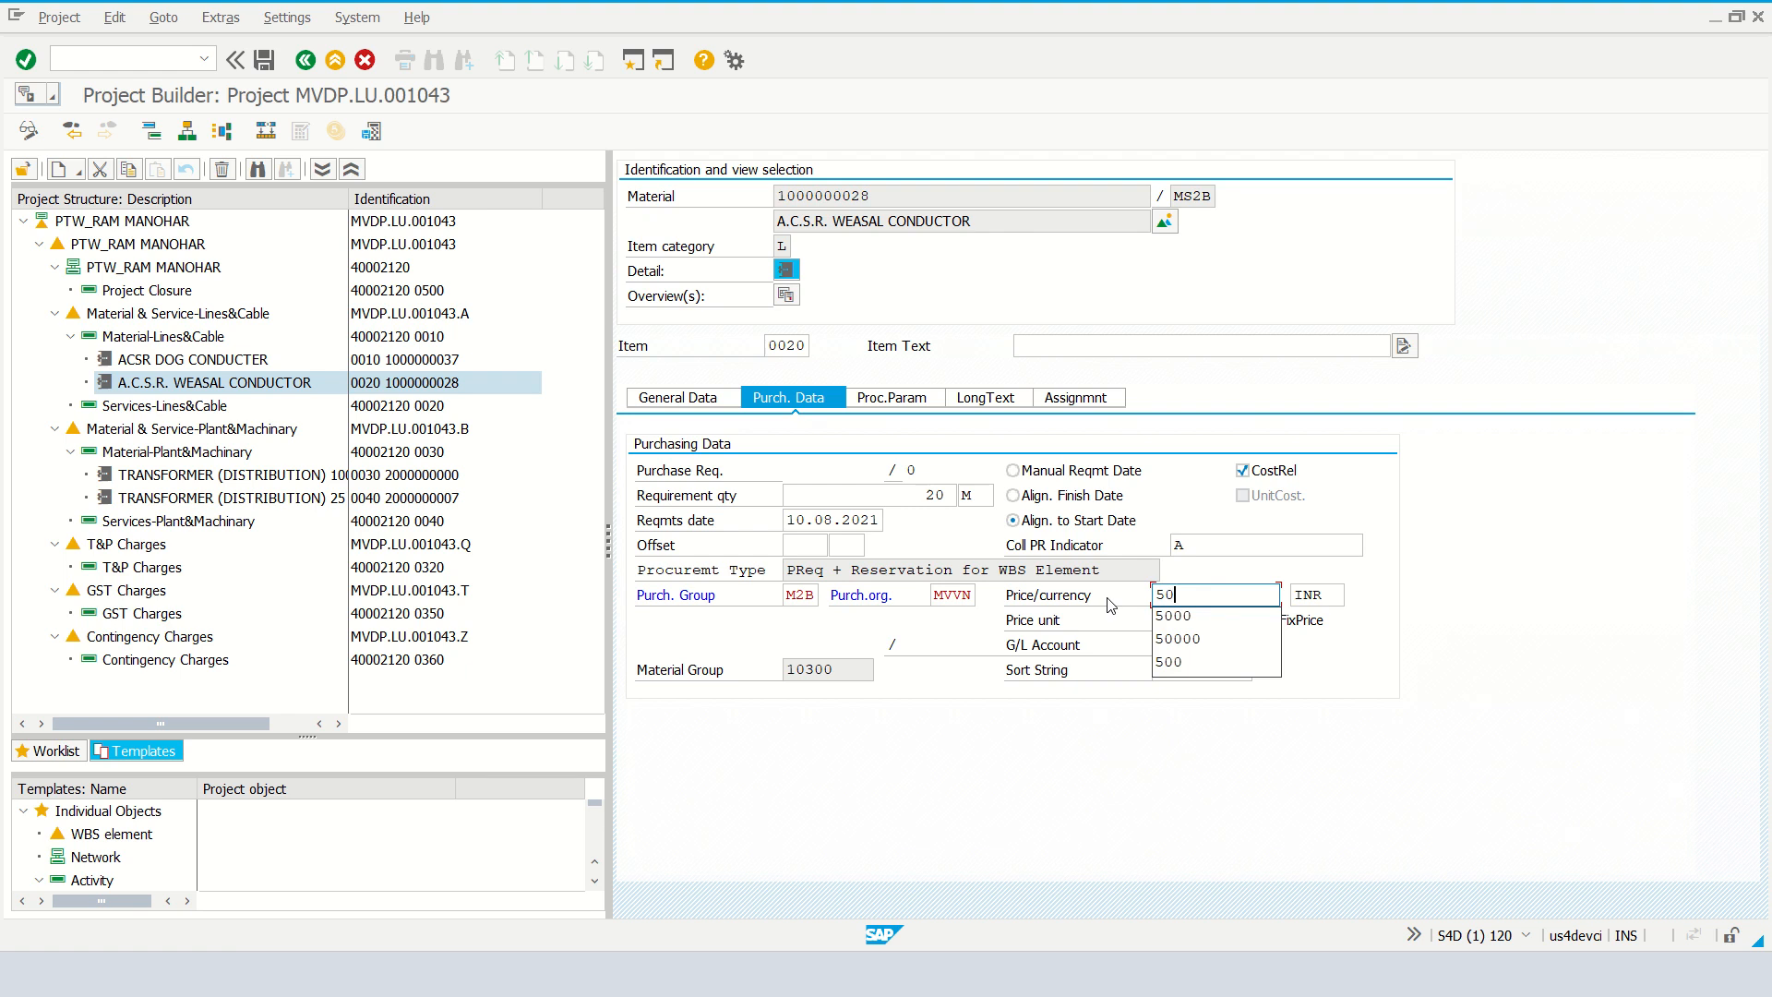
{"action": "key", "text": "Return"}
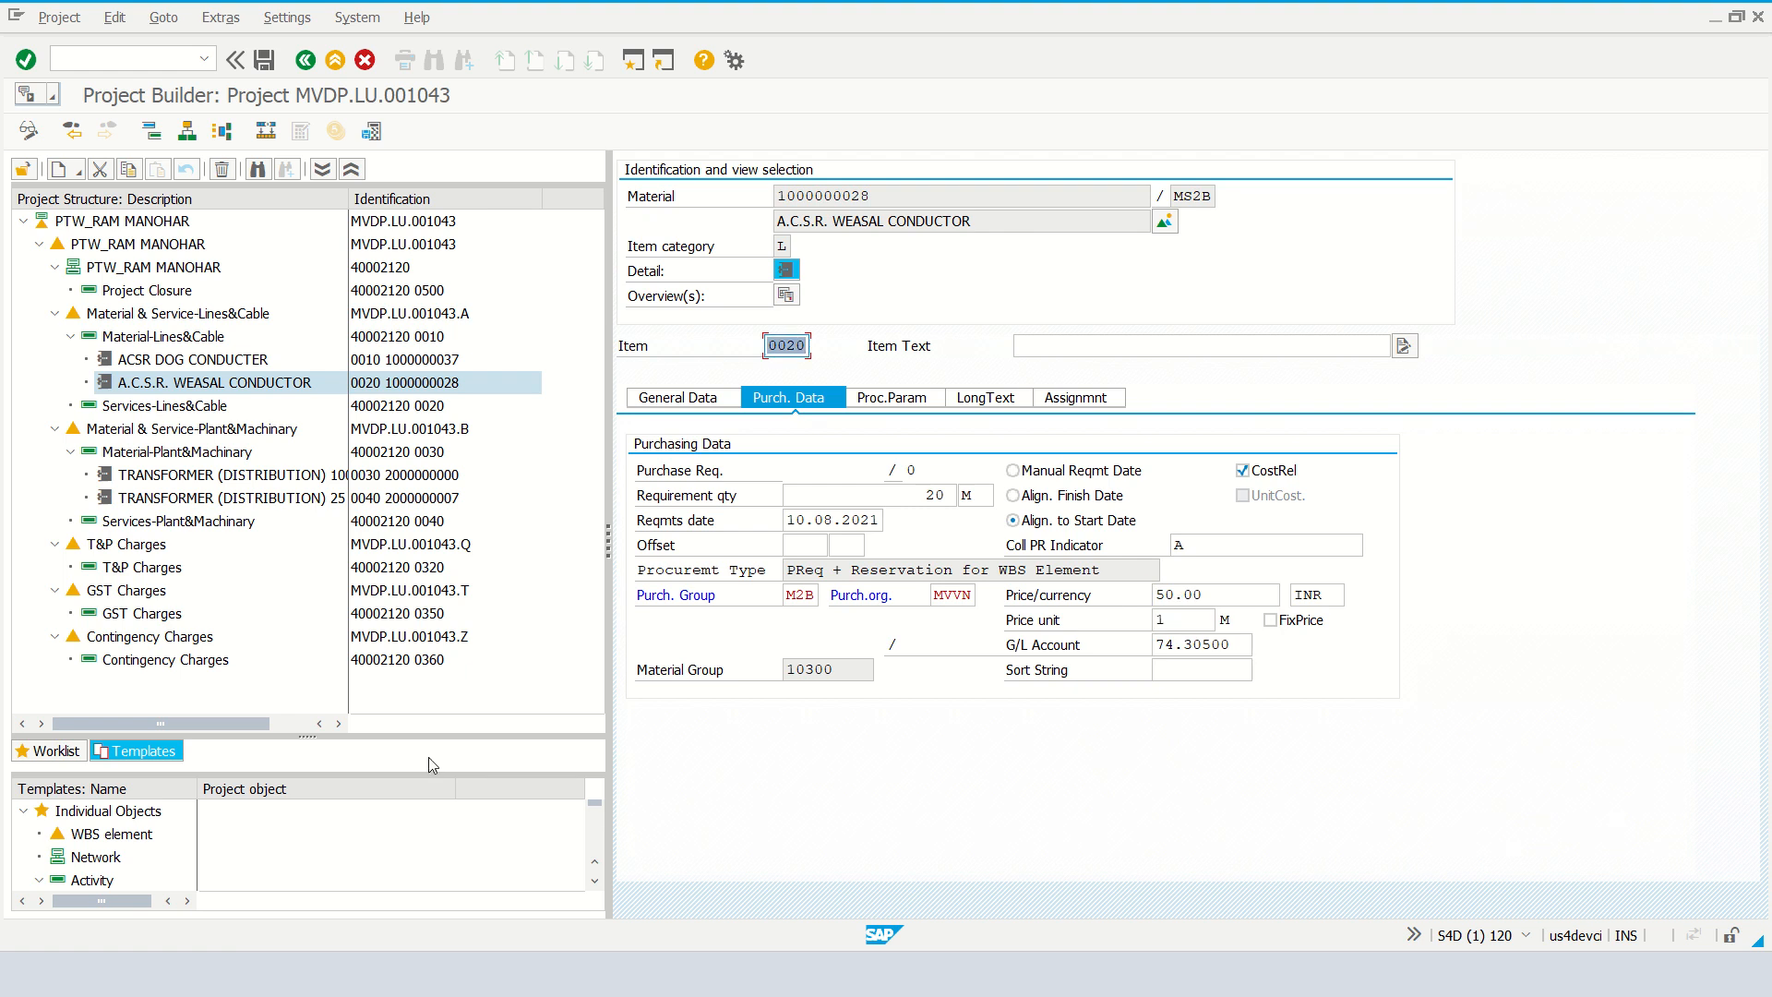
Step: Assign collective PR indicator A to the 100 KVA distribution transformer and set its price to 5000 INR
{"action": "left_click", "coordinate": [166, 476]}
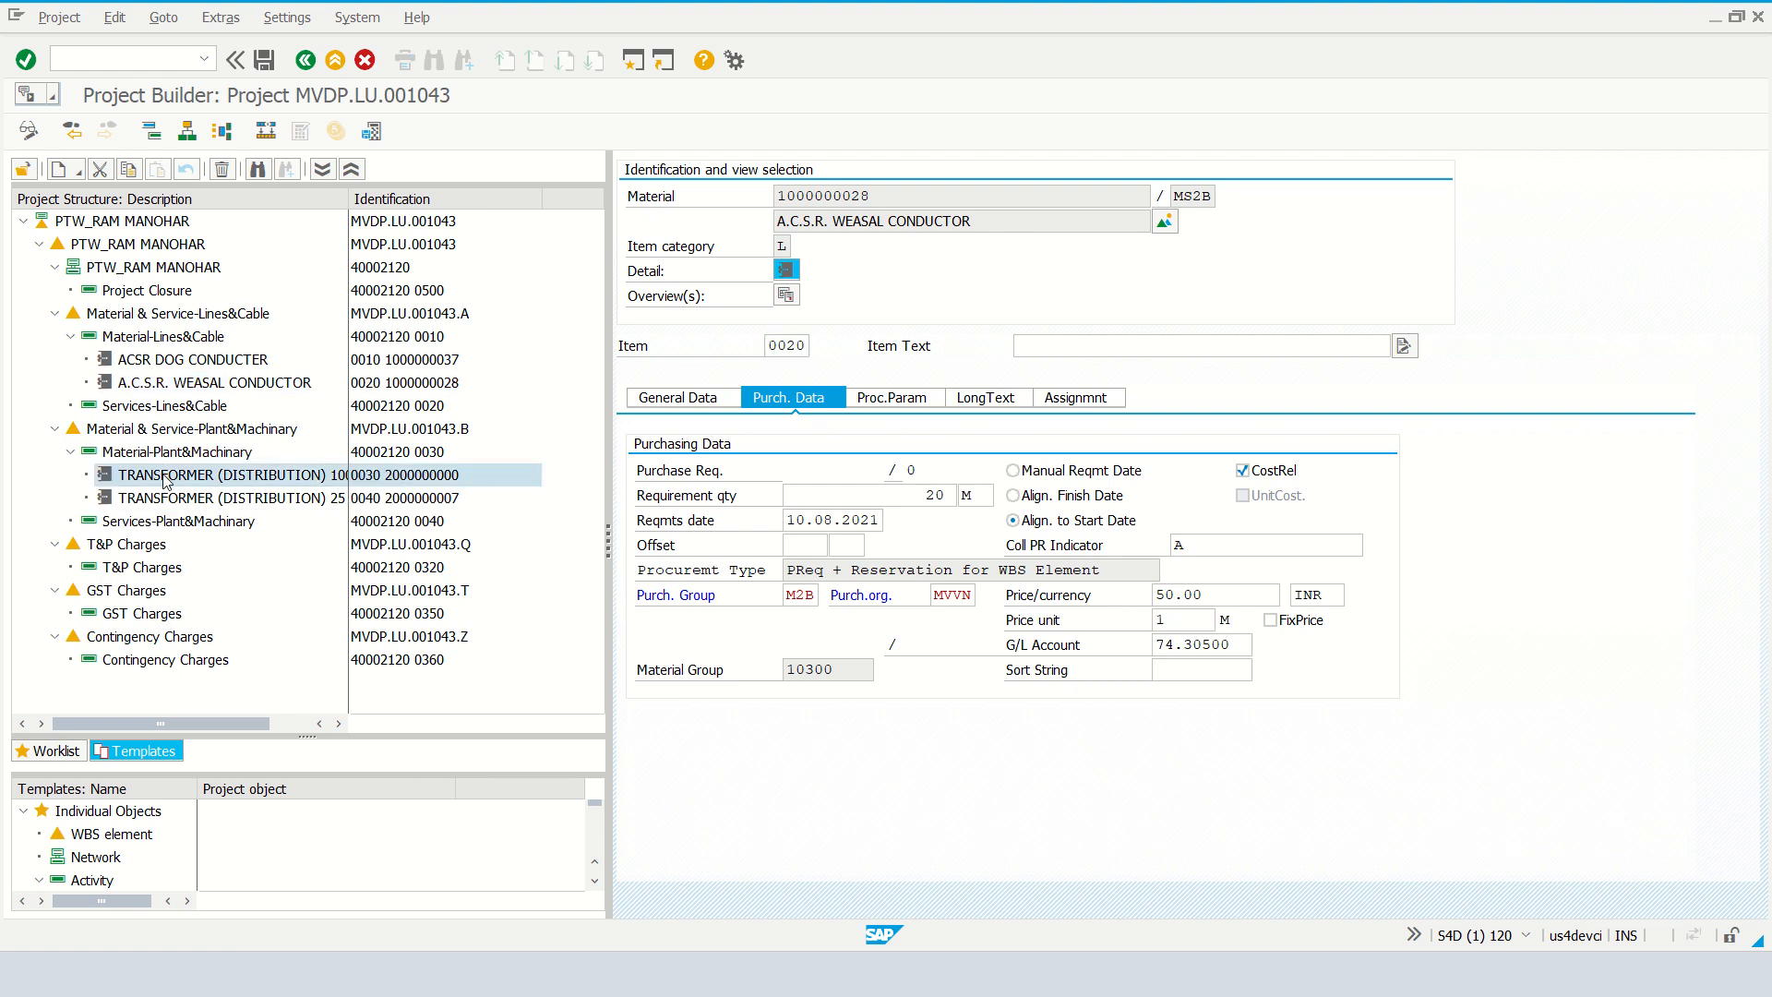
{"action": "left_click", "coordinate": [1184, 542]}
{"action": "type", "text": "A"}
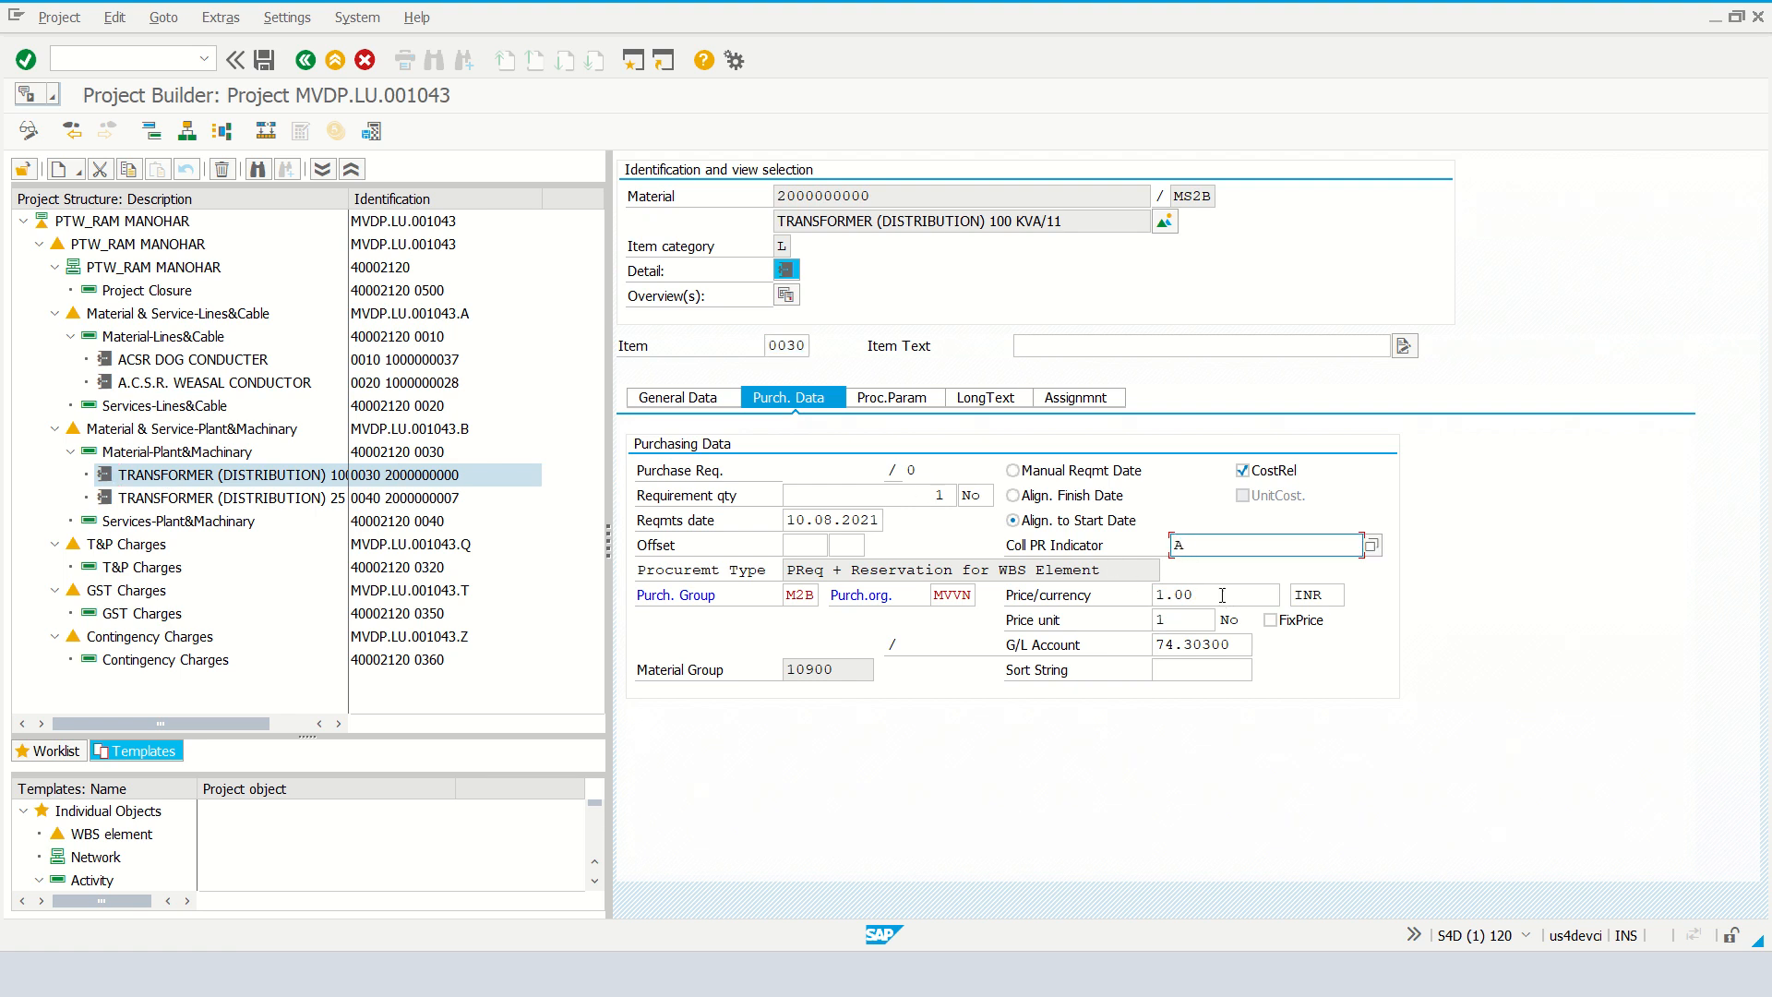
{"action": "key", "text": "Tab"}
{"action": "type", "text": "5000"}
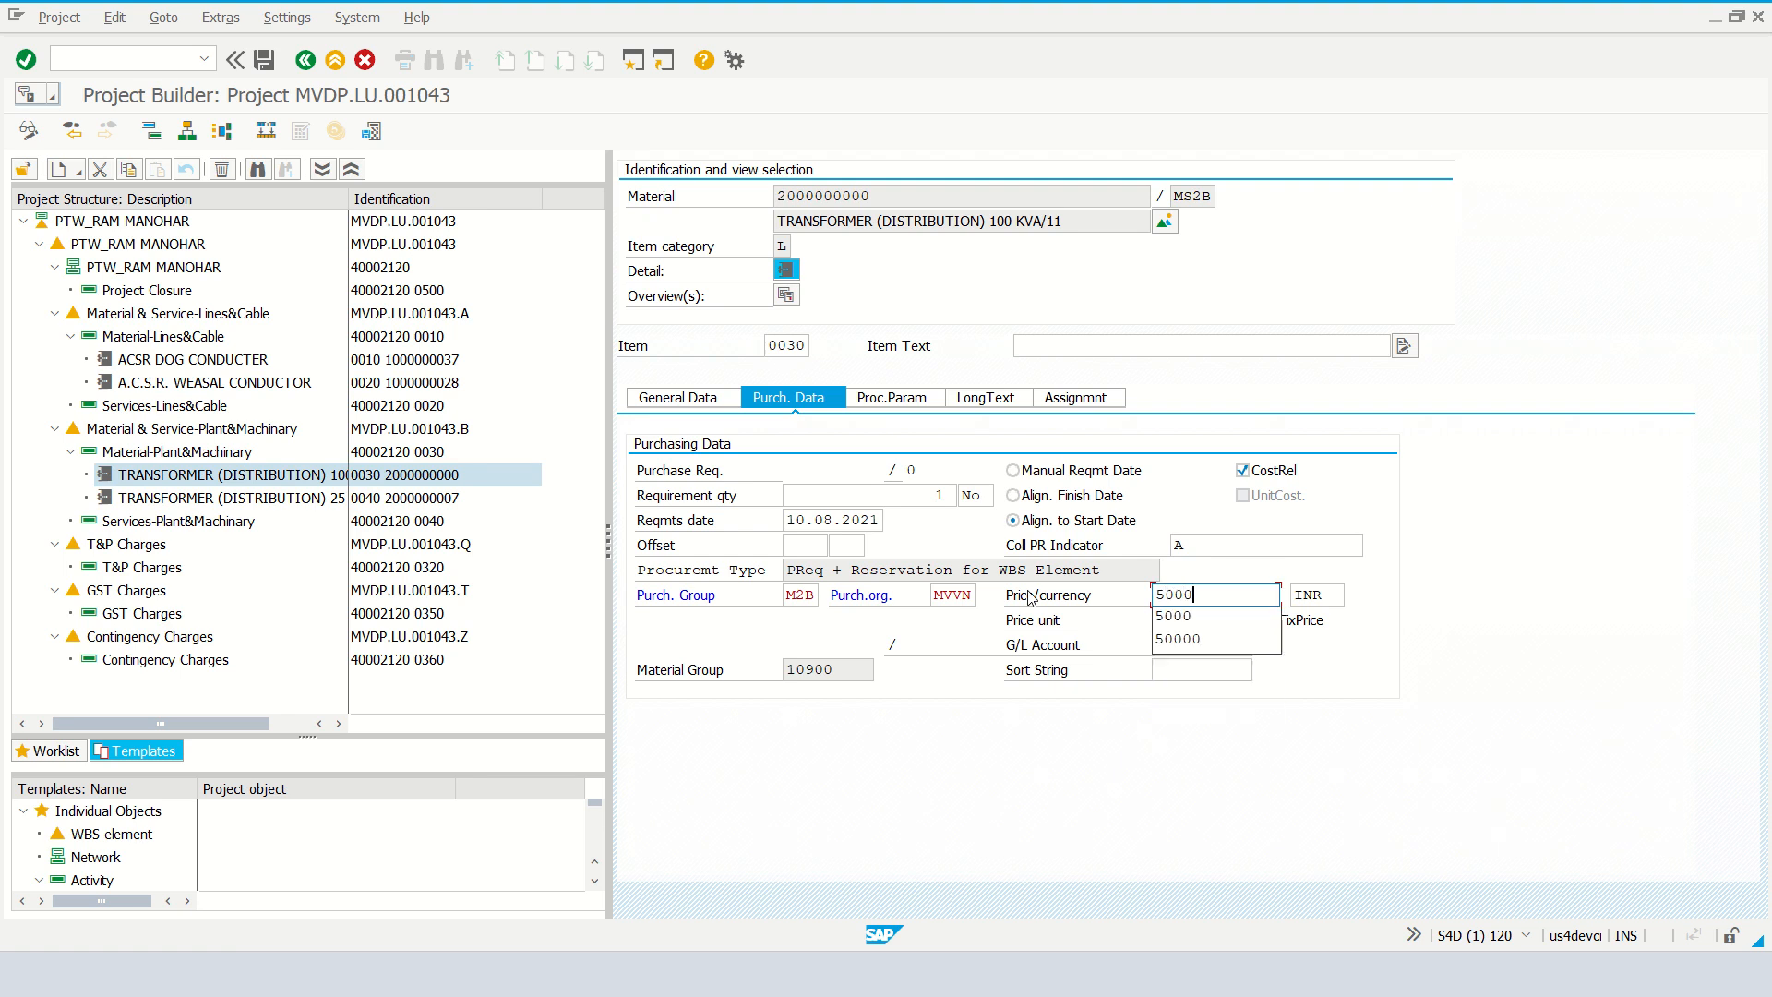
{"action": "key", "text": "Return"}
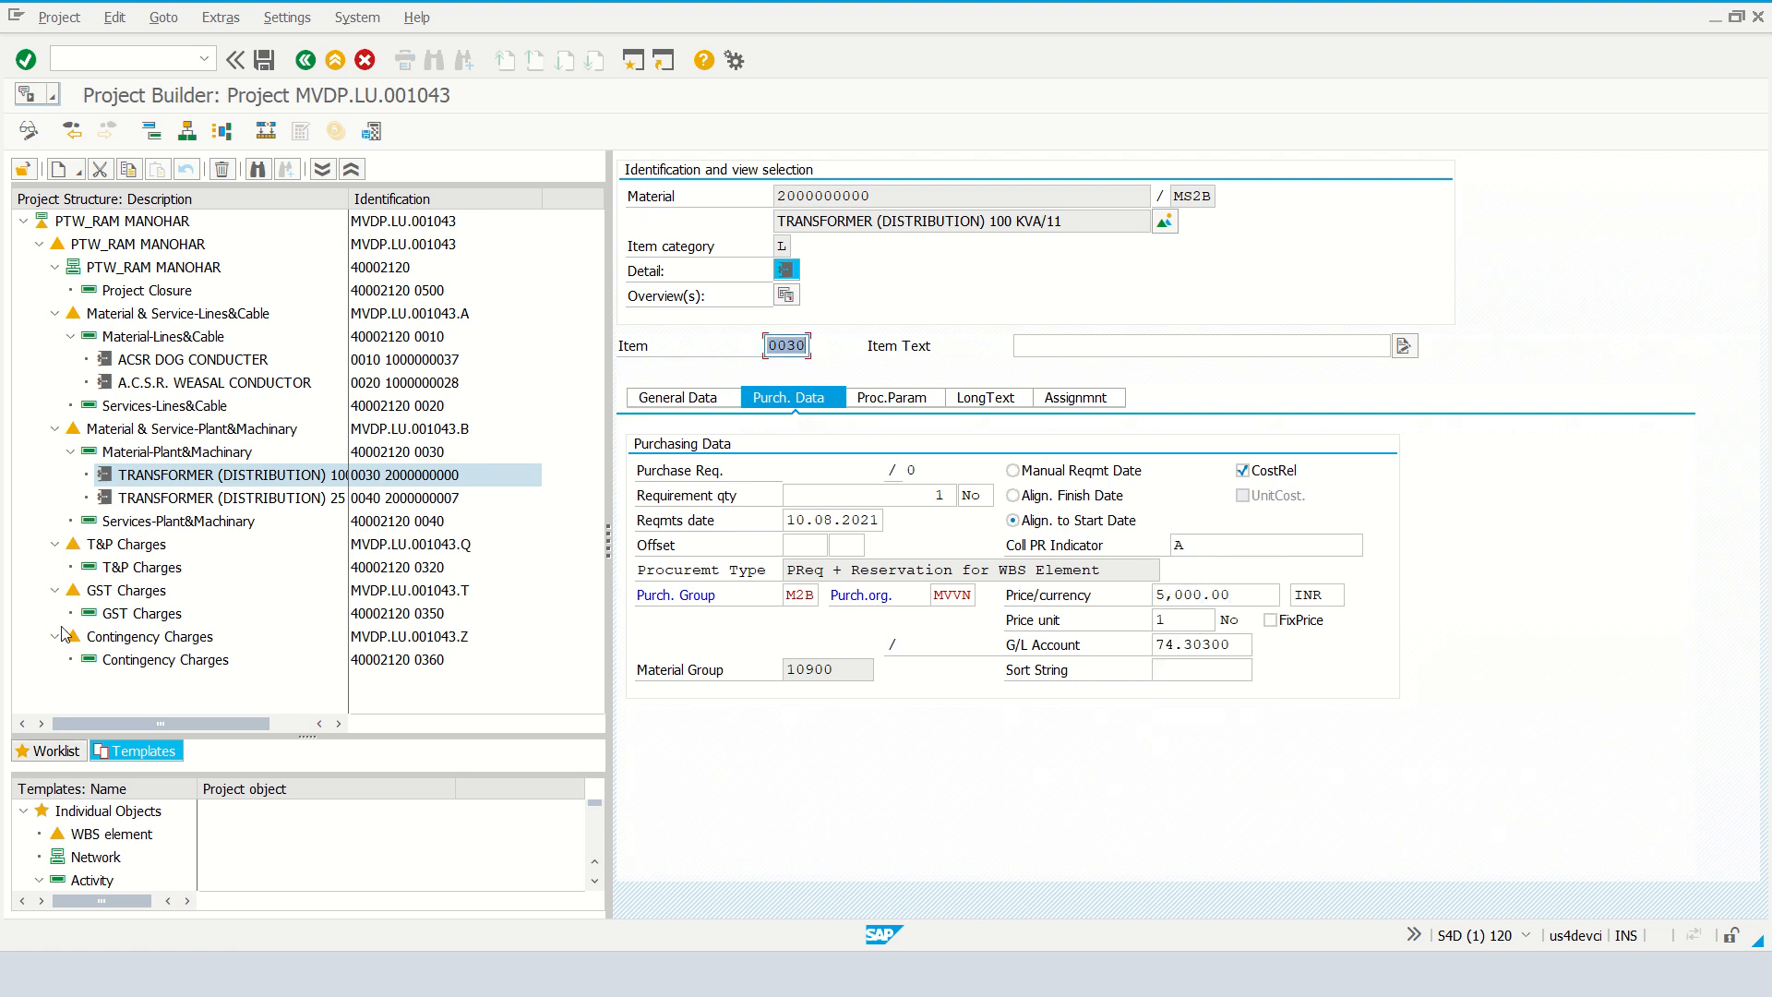
Step: Assign collective PR indicator A to the 25 KVA distribution transformer and set its price to 5000 INR
{"action": "left_click", "coordinate": [187, 503]}
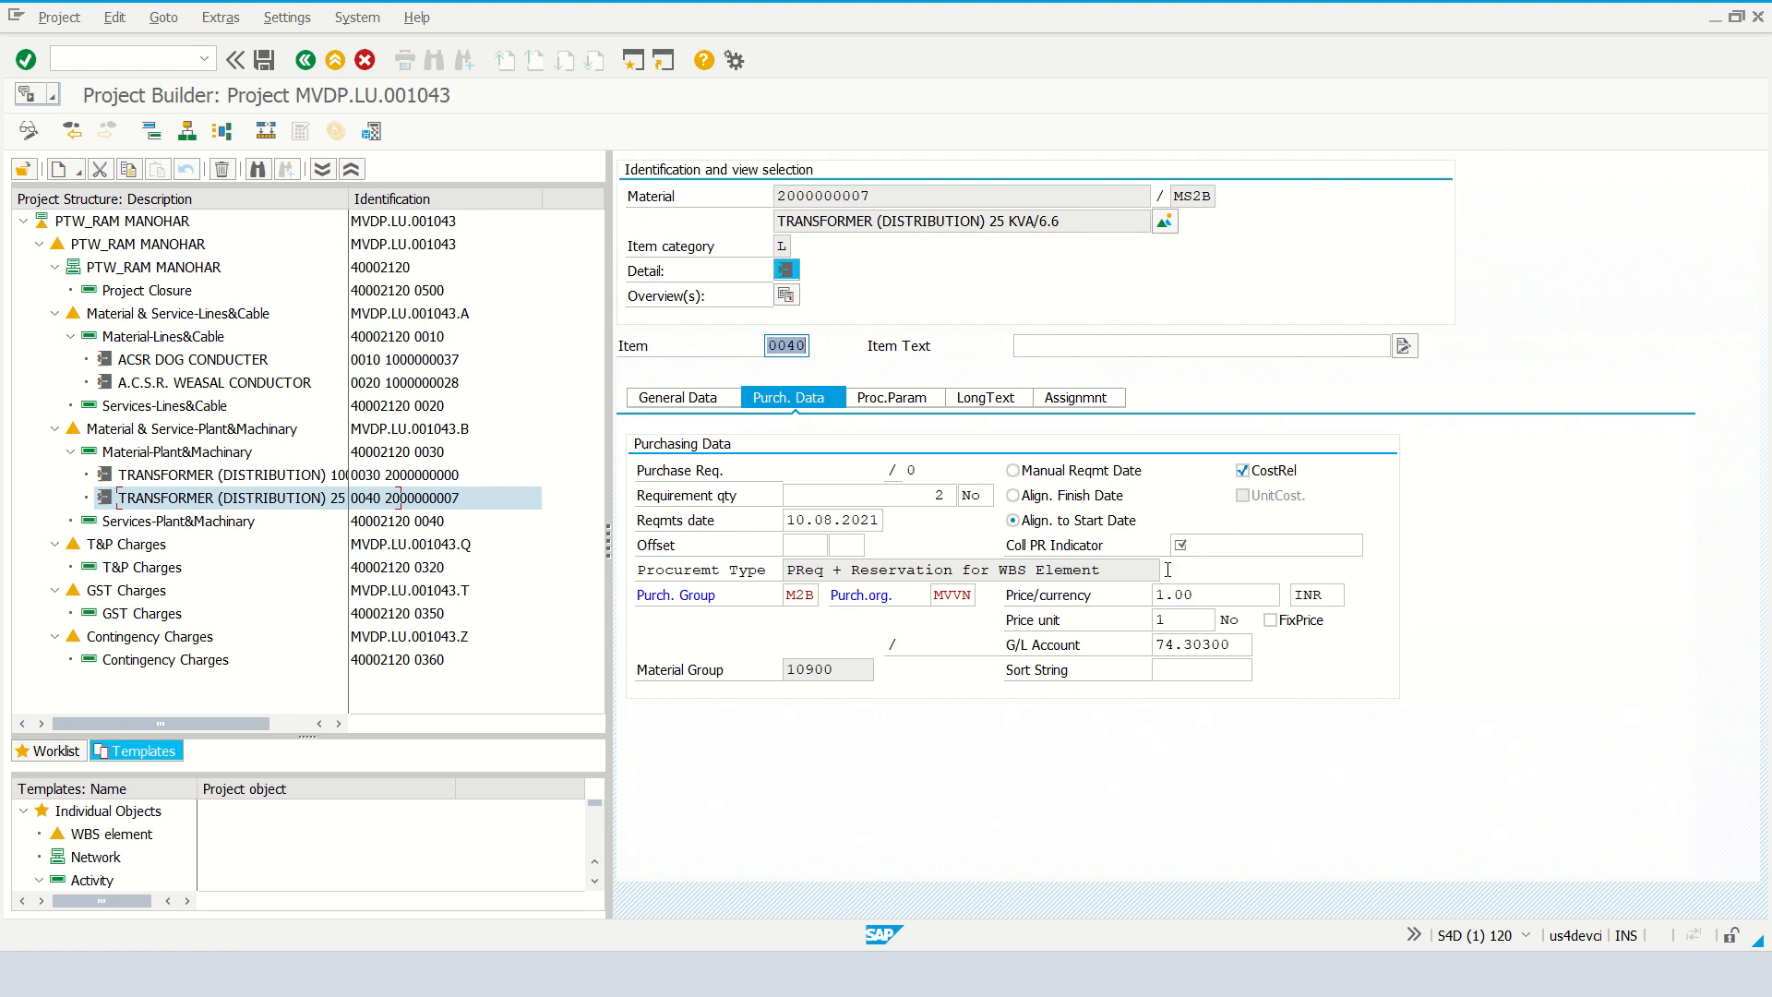
{"action": "left_click", "coordinate": [1221, 543]}
{"action": "type", "text": "A"}
{"action": "key", "text": "Tab"}
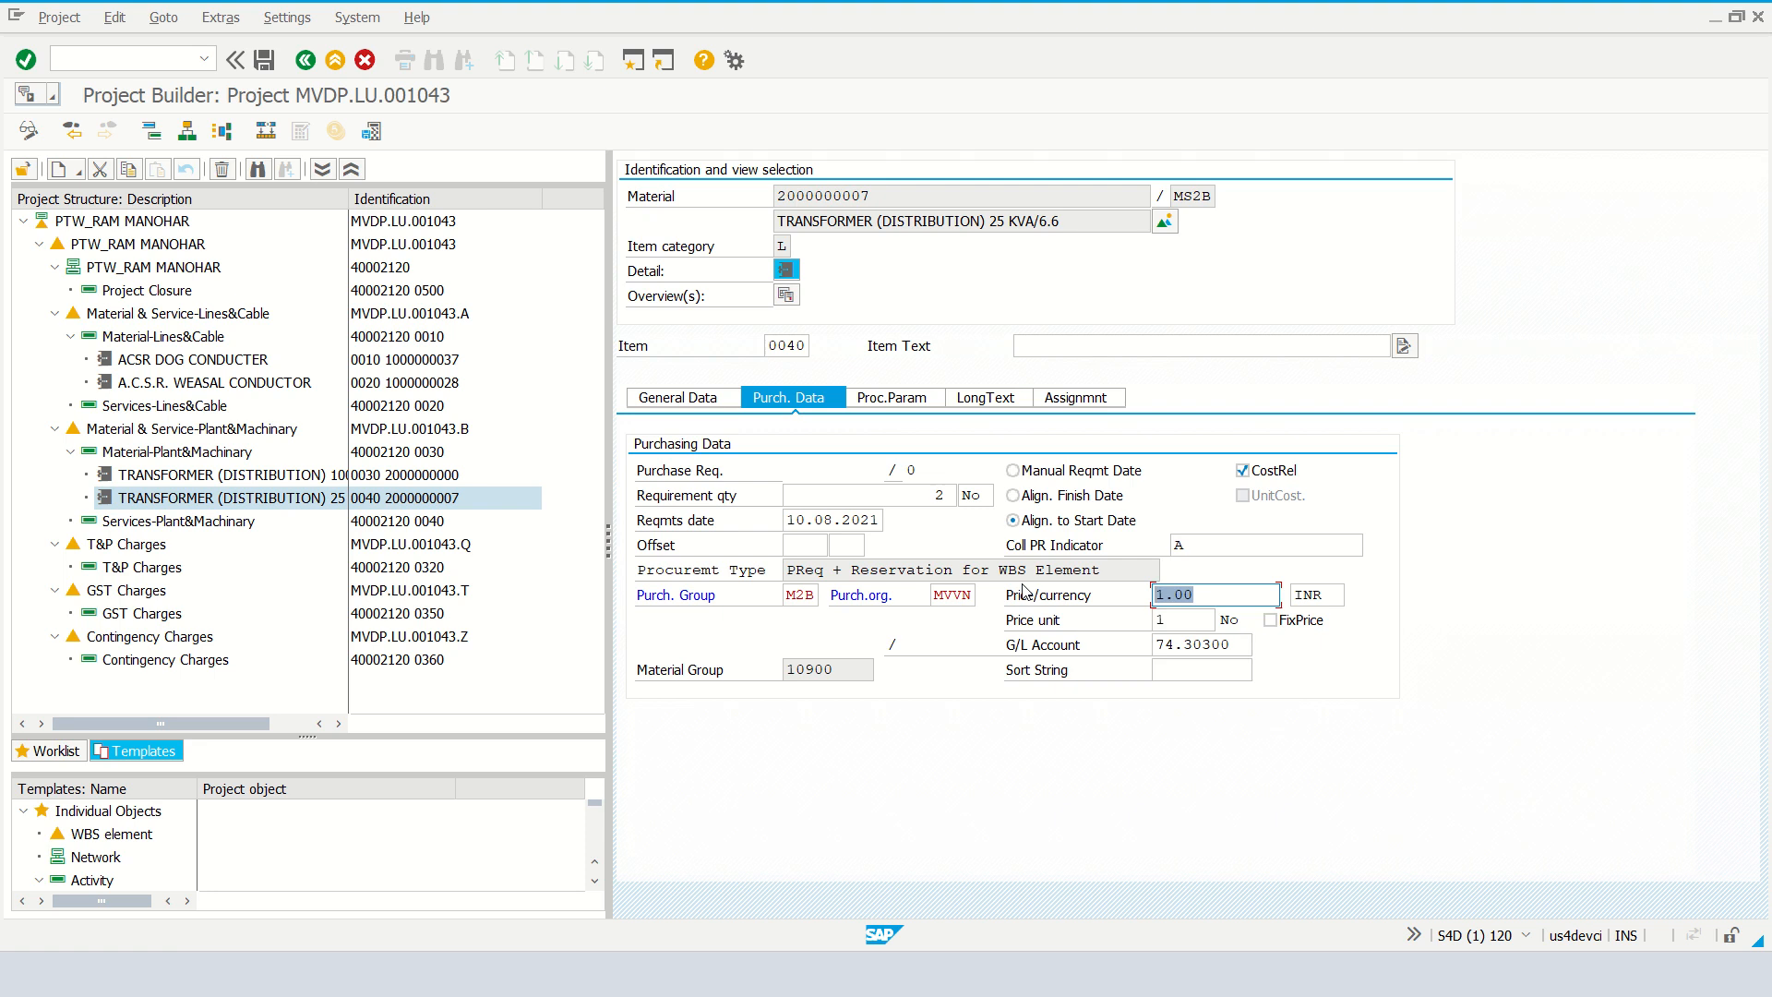
{"action": "type", "text": "5000"}
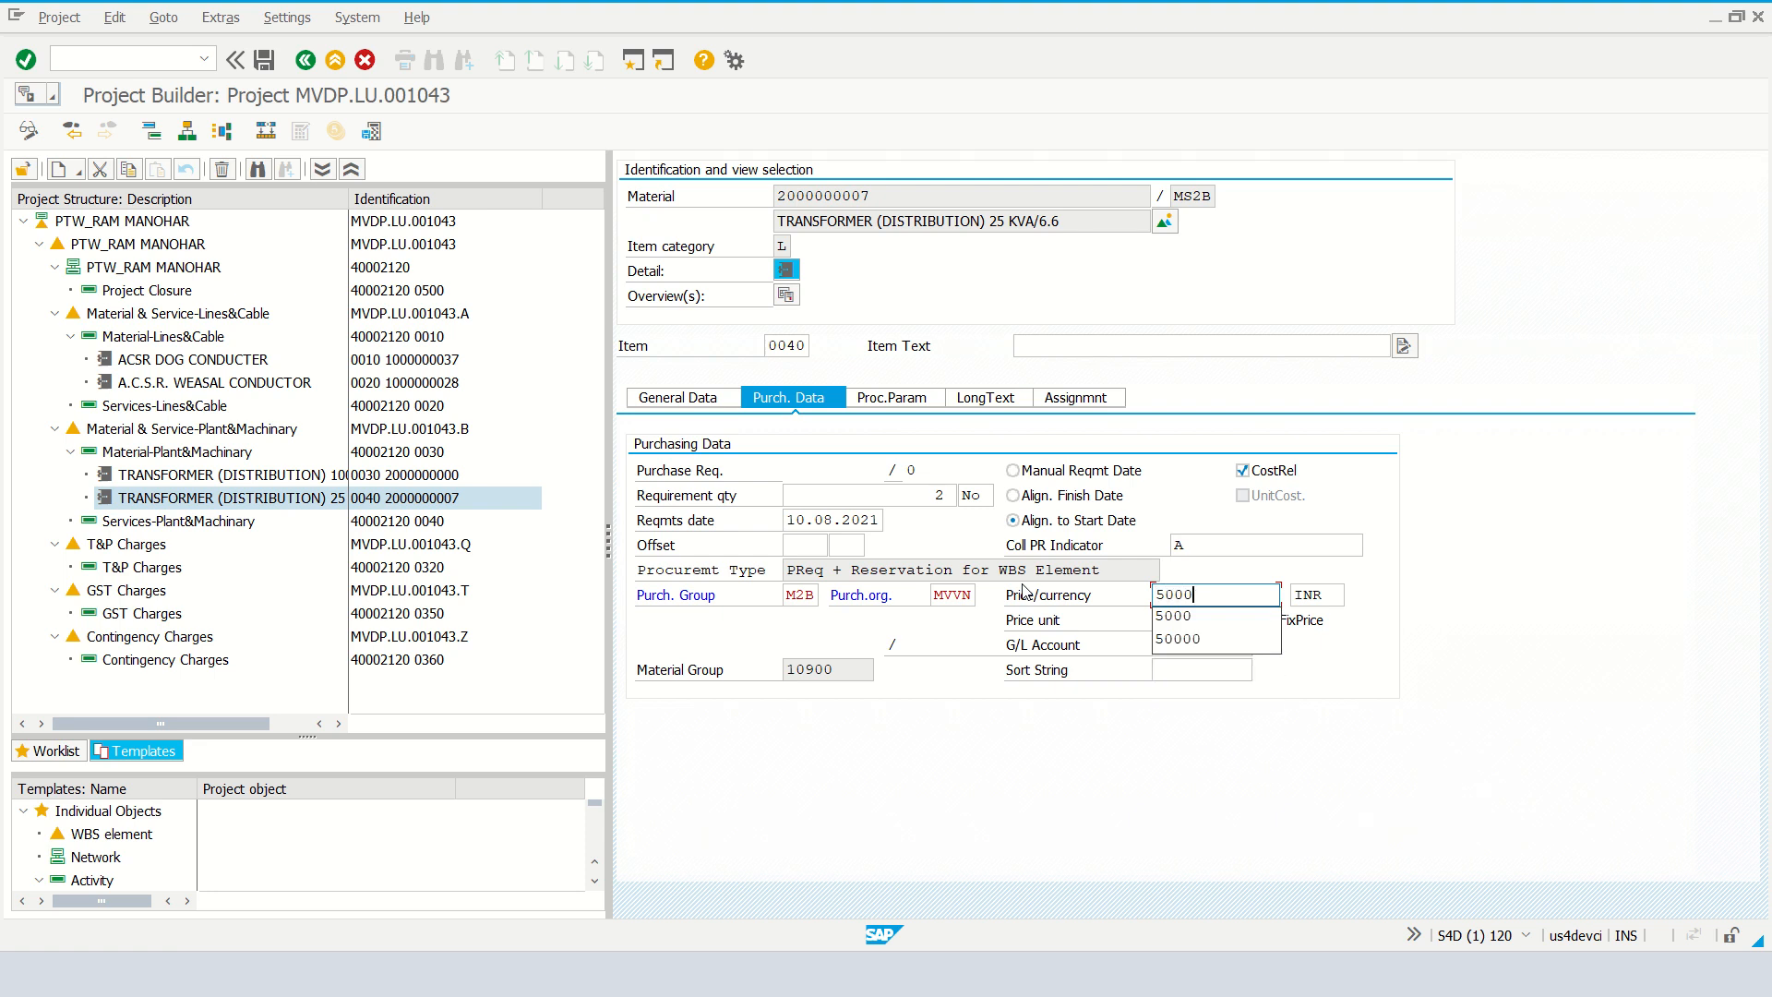
{"action": "key", "text": "Return"}
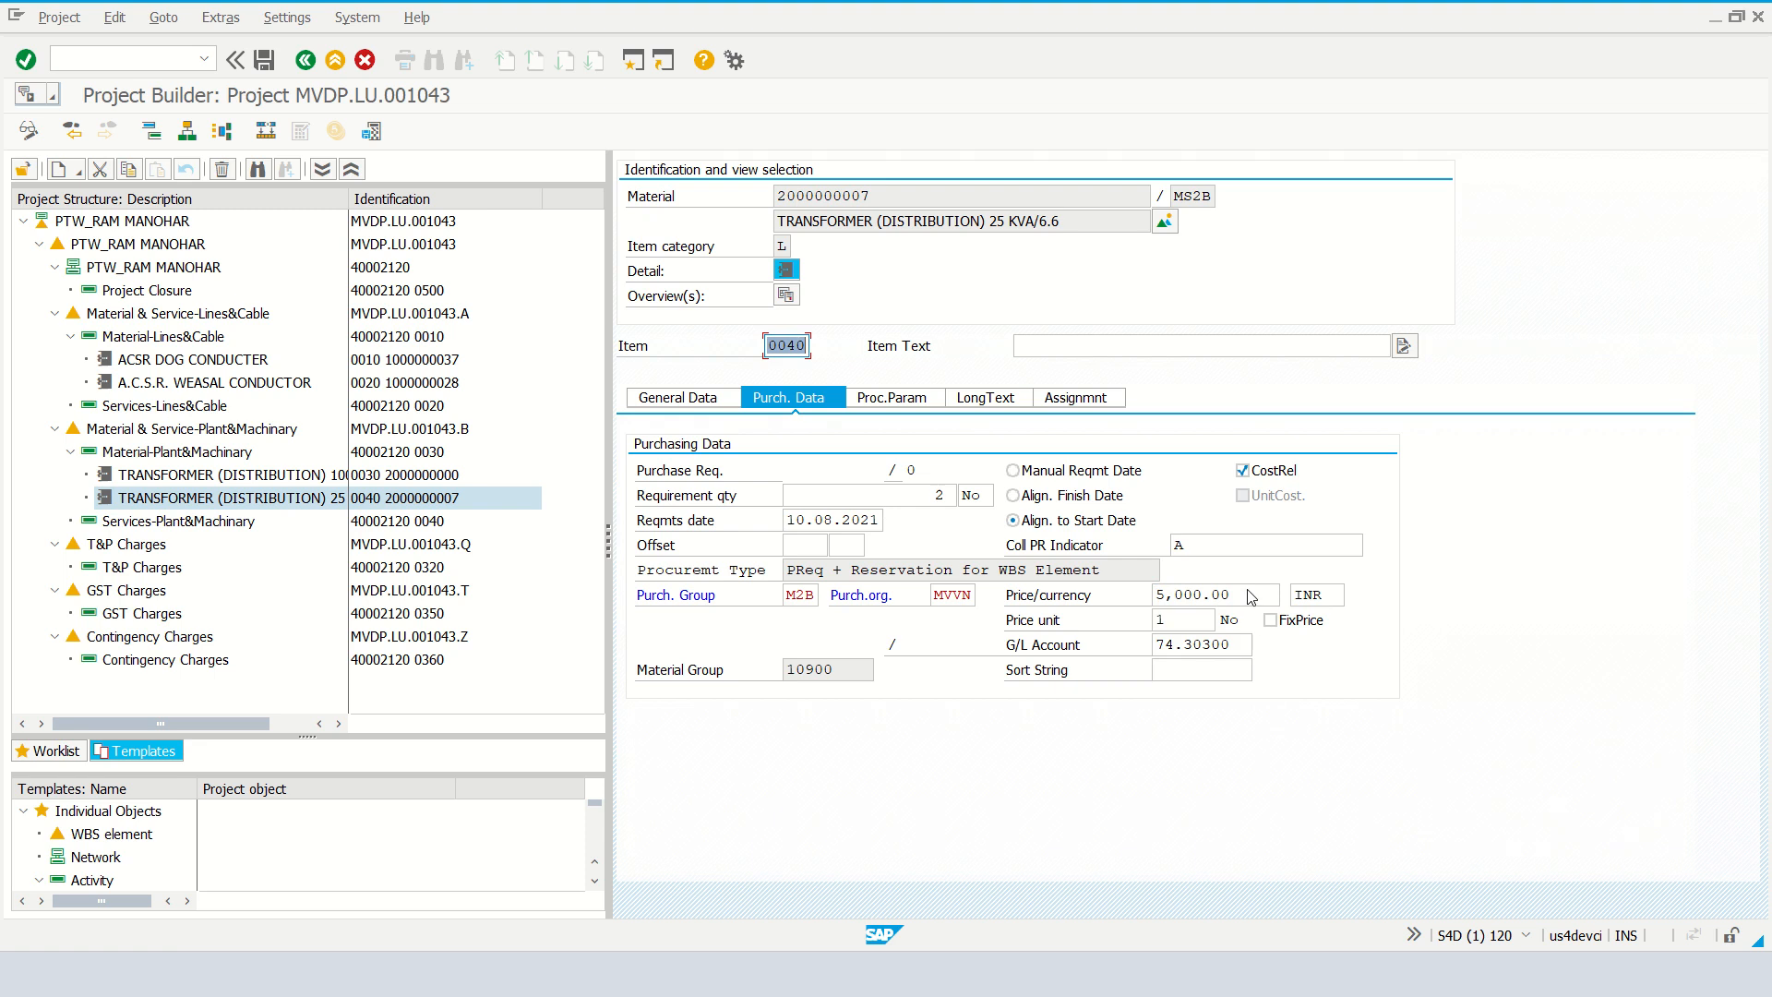
{"action": "double_click", "coordinate": [1184, 620]}
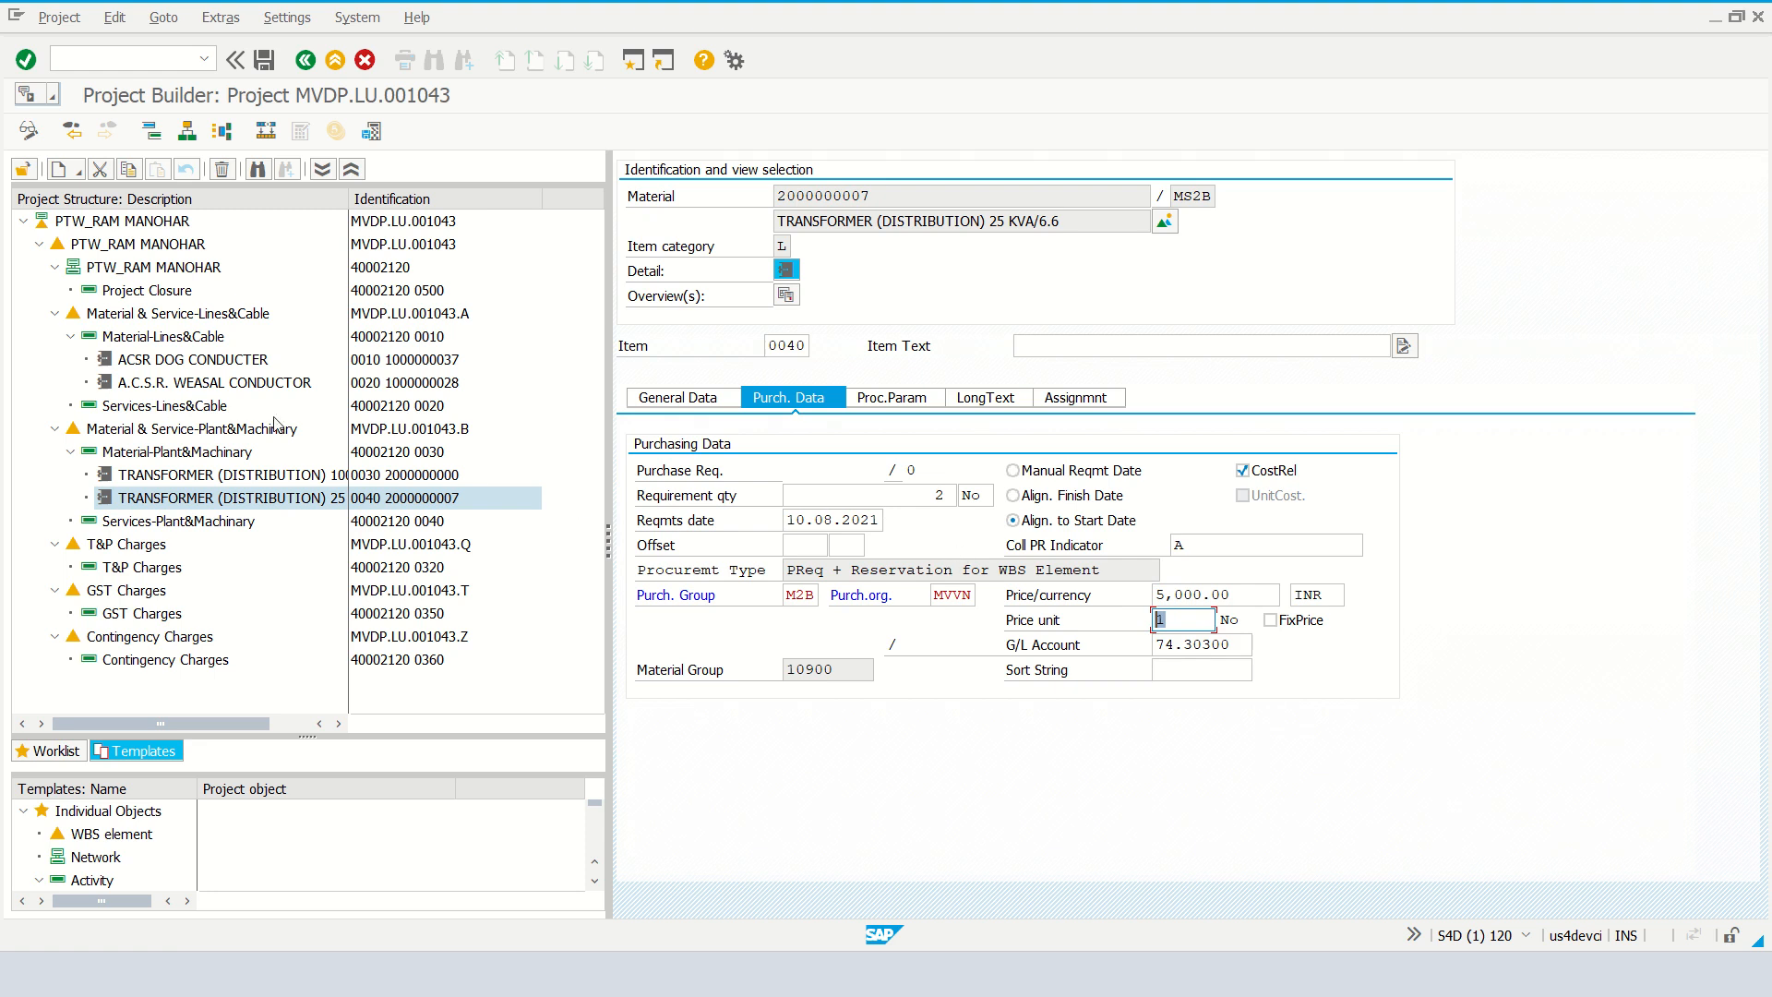
Step: Assign purchasing group MK1 (Works/Construction) to the Services-Lines&Cable activity, searching with M*, and proceed to its service specifications
{"action": "left_click", "coordinate": [150, 408]}
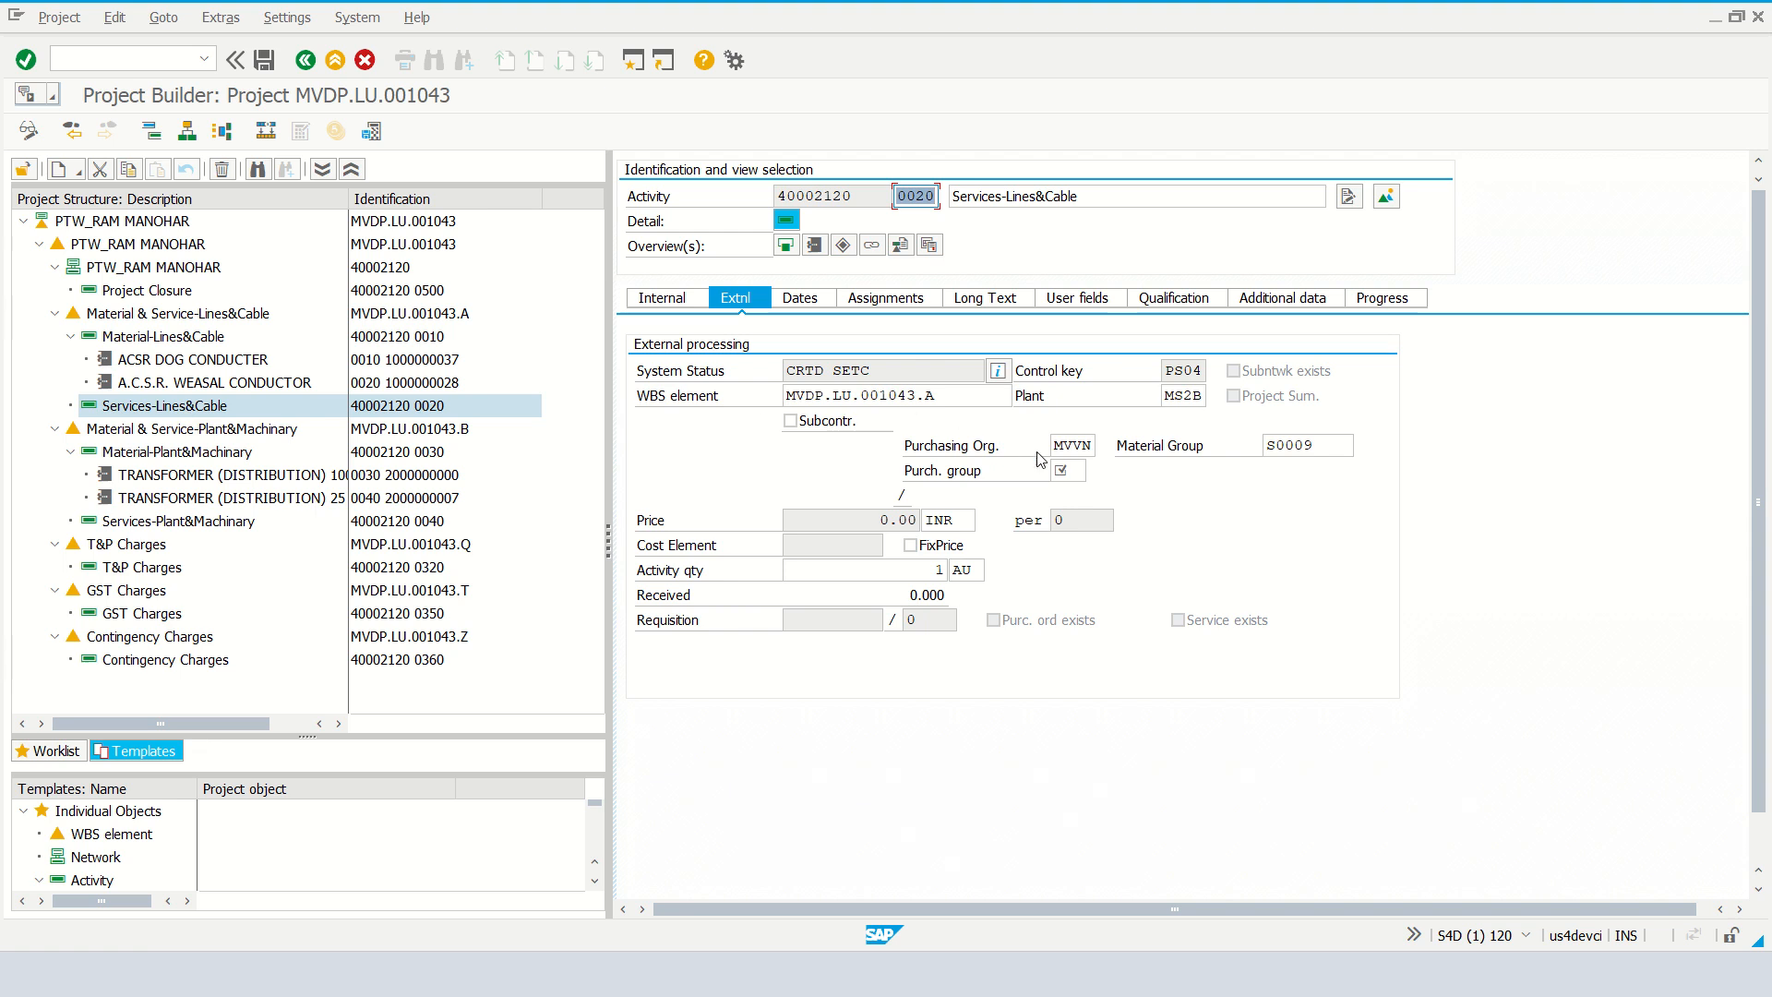
{"action": "left_click", "coordinate": [1066, 472]}
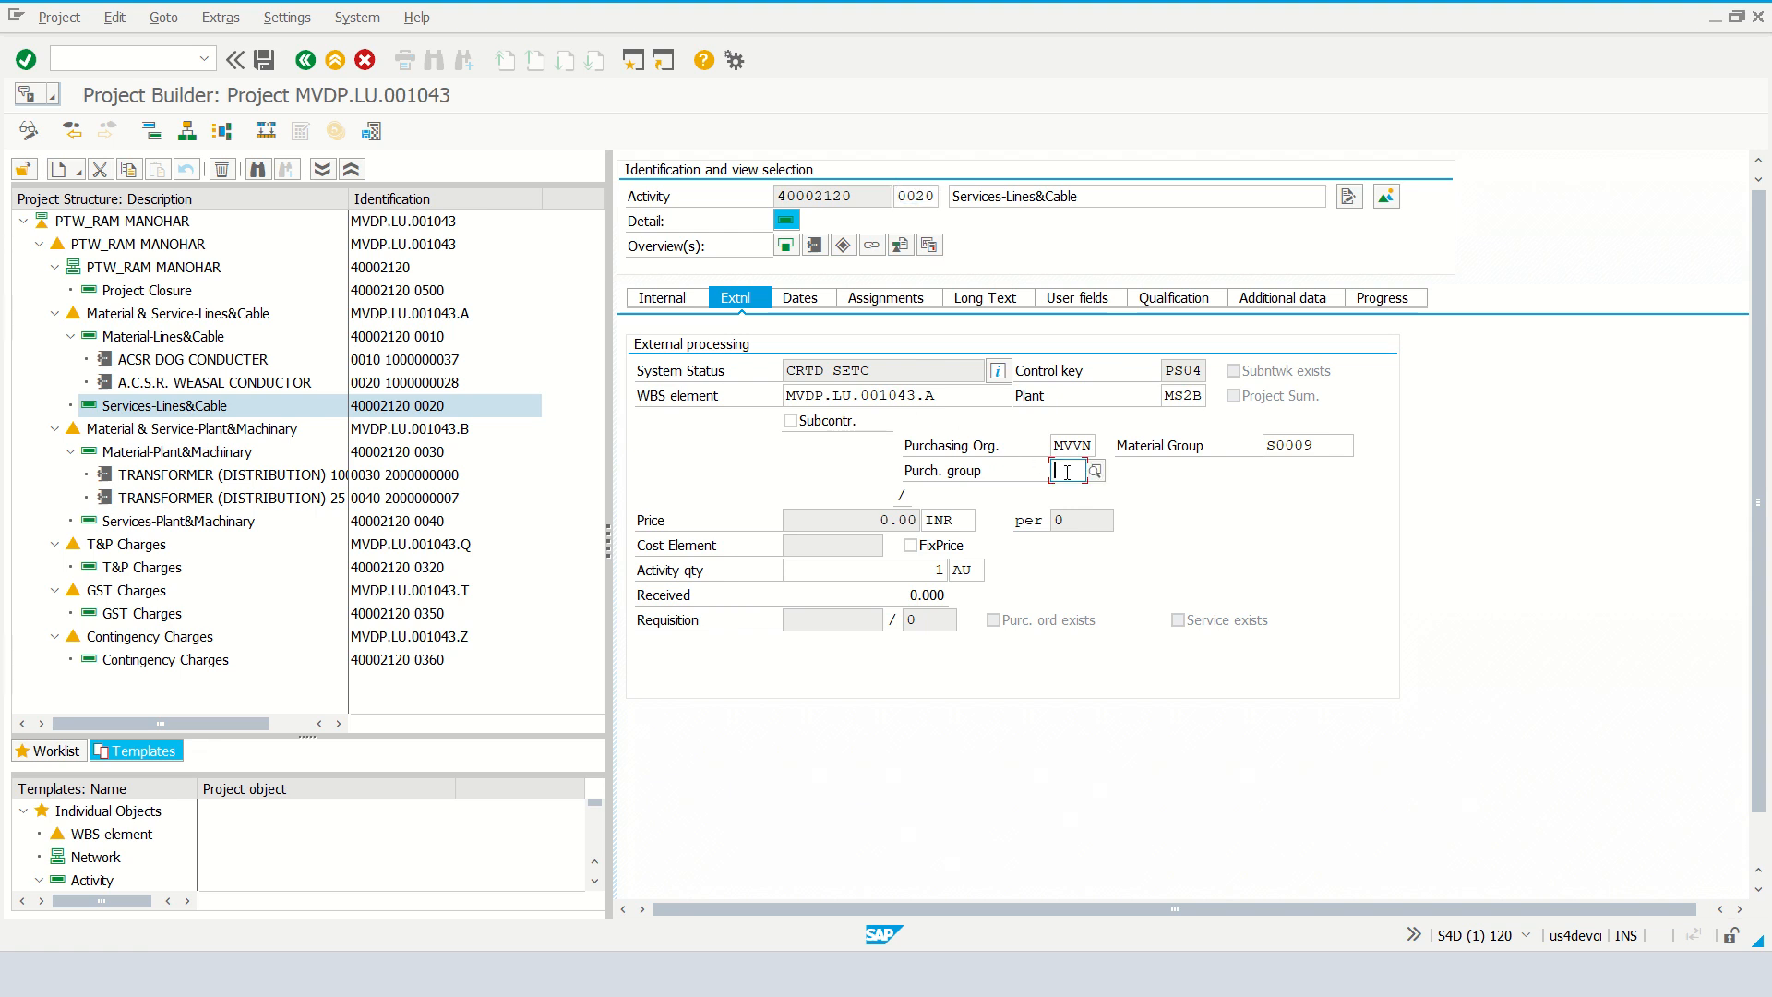
{"action": "left_click", "coordinate": [1095, 472]}
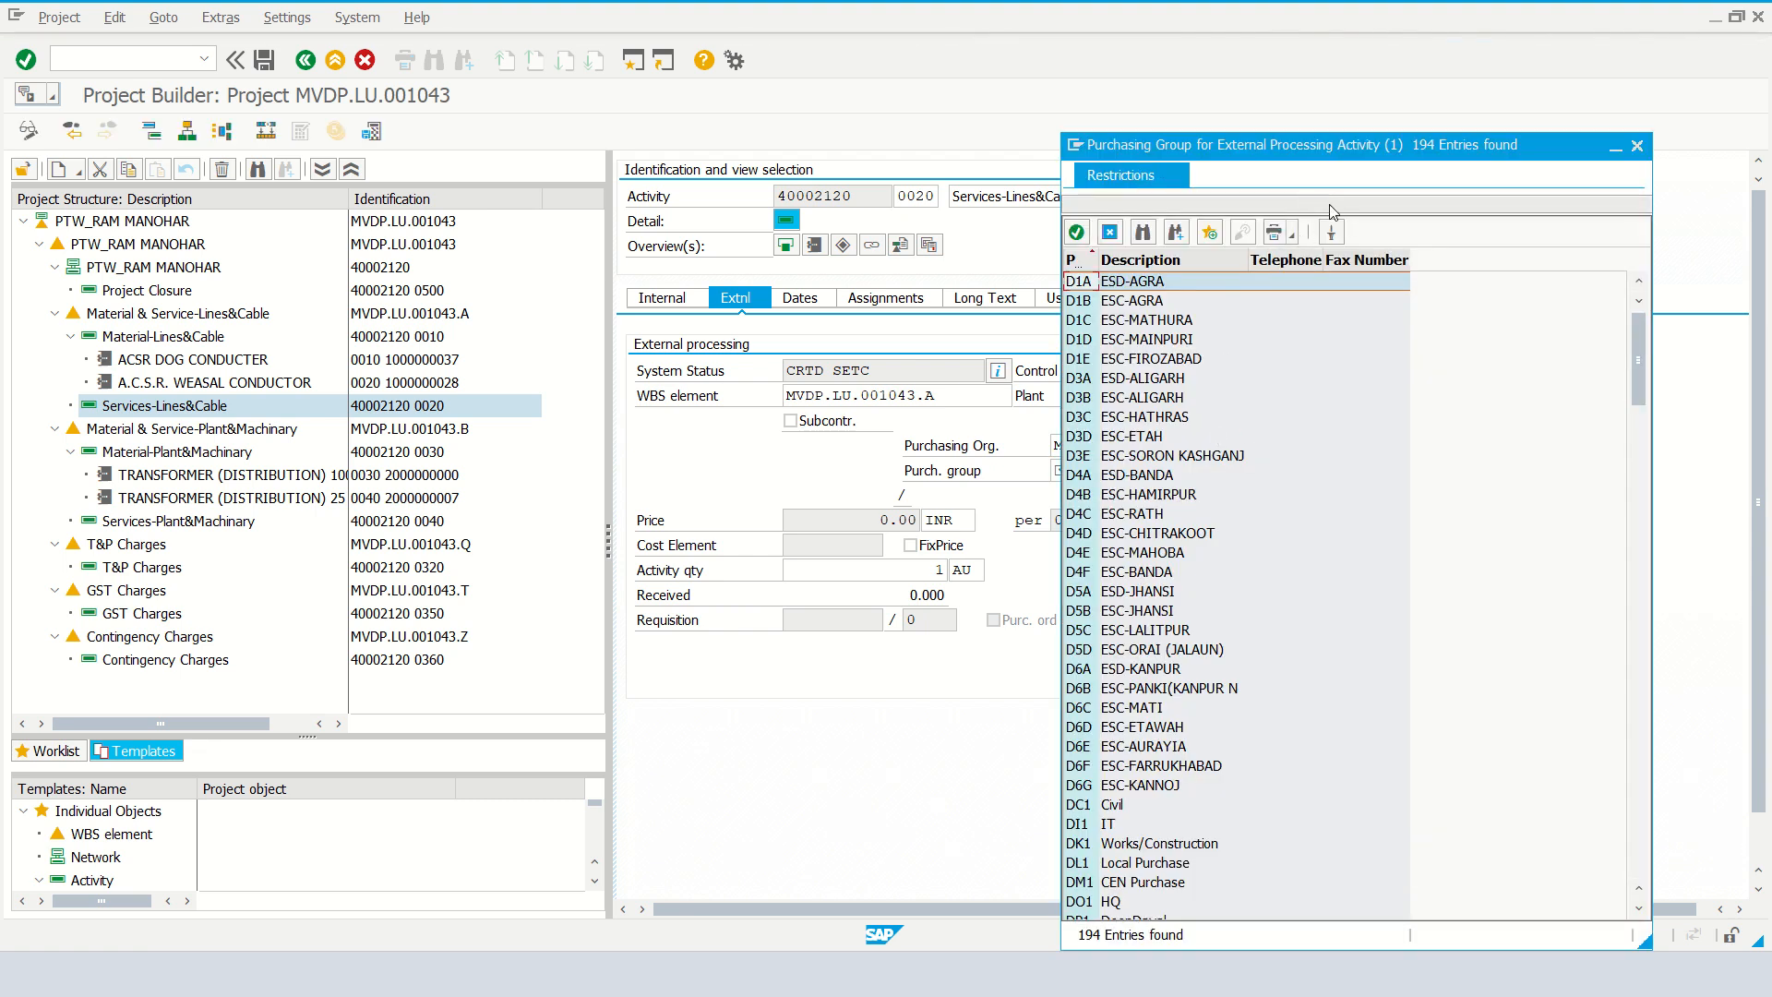
{"action": "left_click", "coordinate": [1324, 205]}
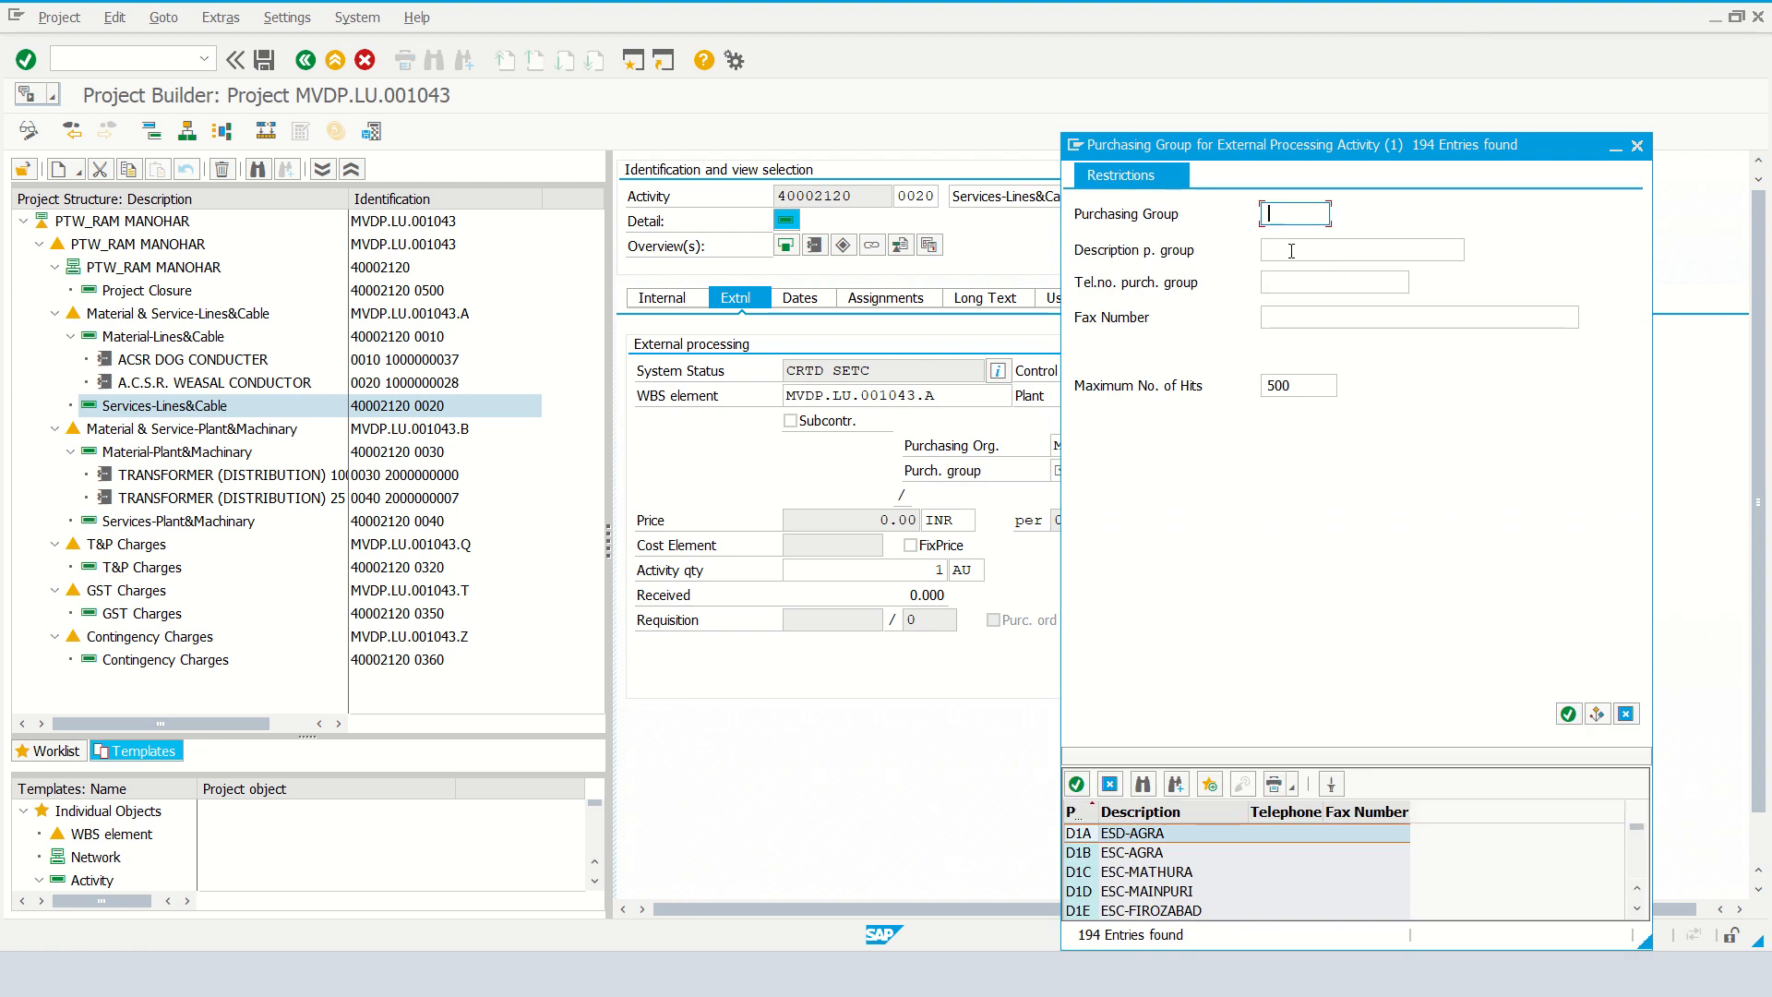
{"action": "type", "text": "M*"}
{"action": "key", "text": "Return"}
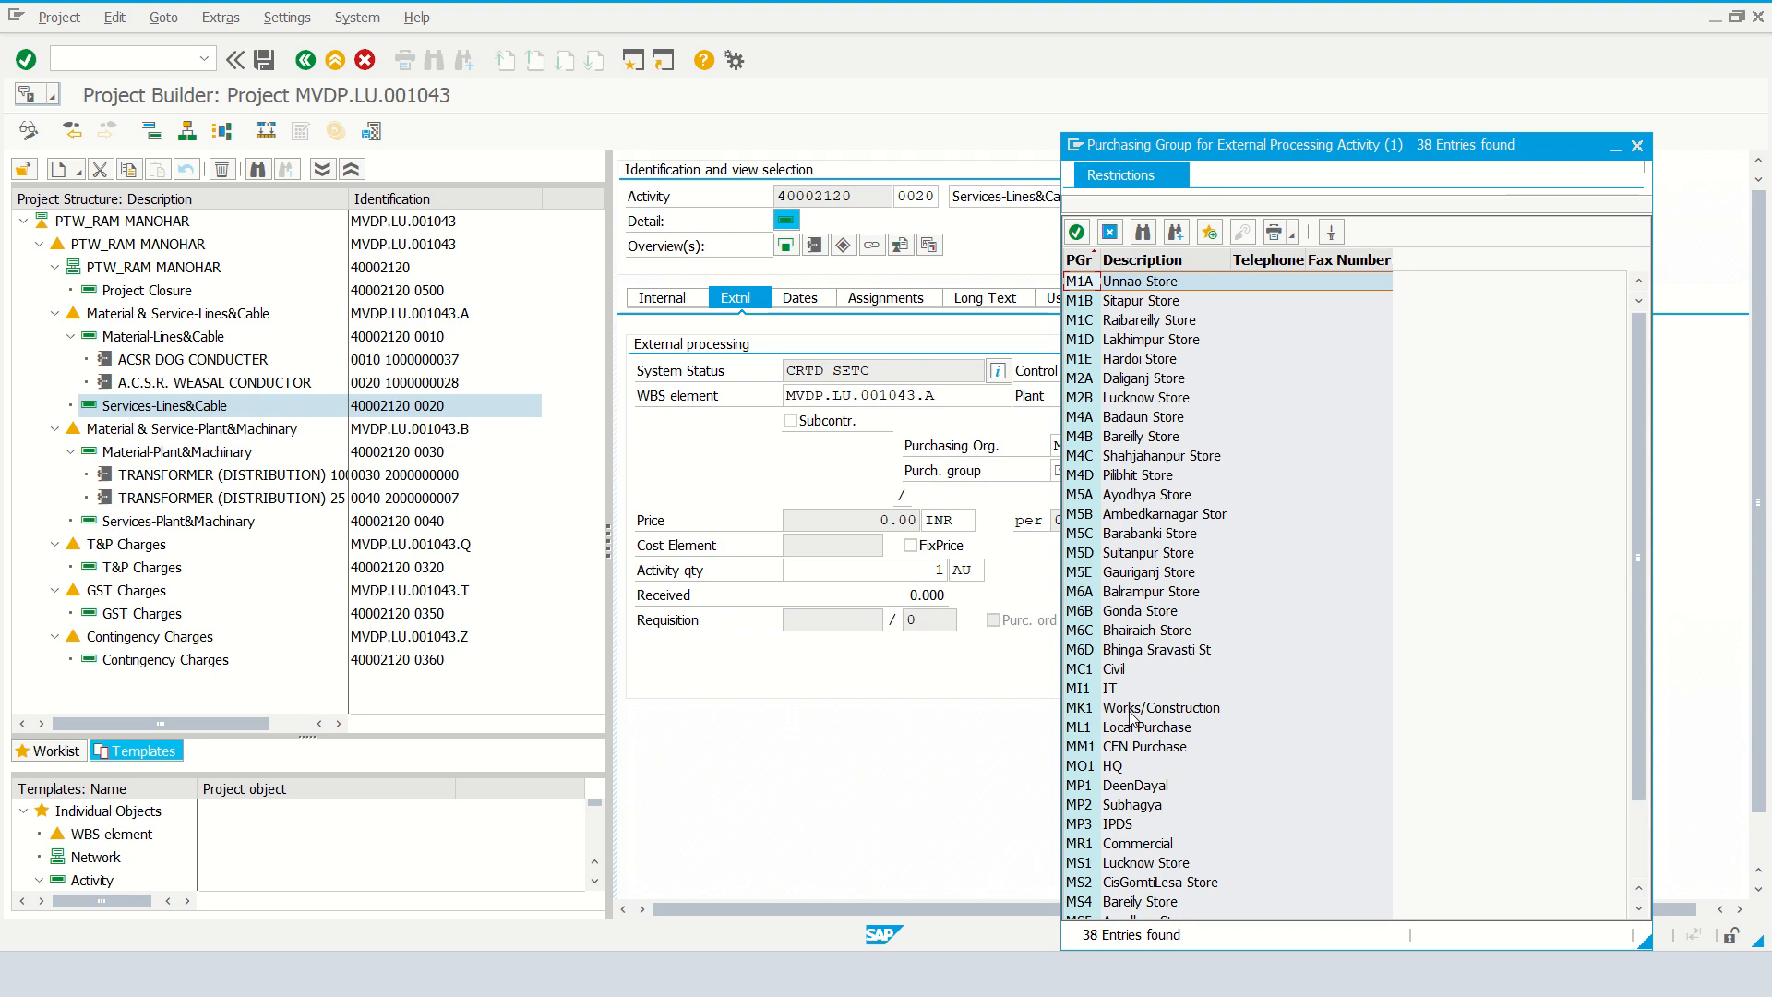
{"action": "double_click", "coordinate": [1128, 708]}
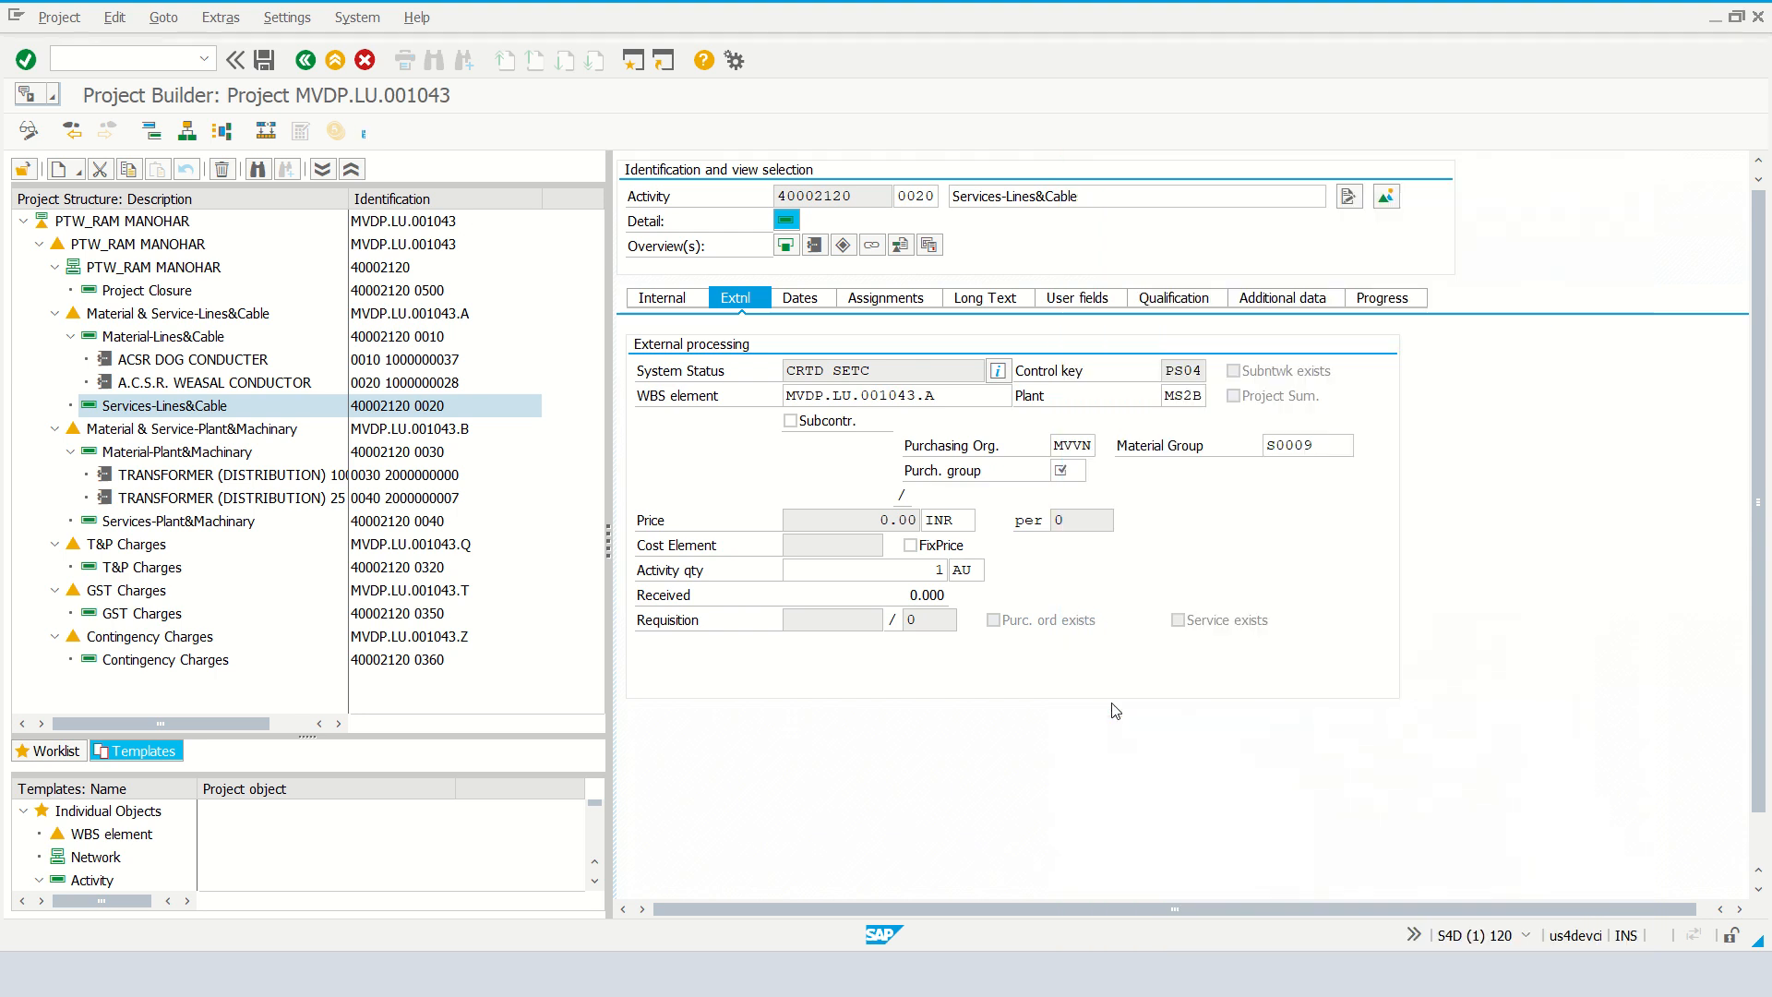
{"action": "key", "text": "Return"}
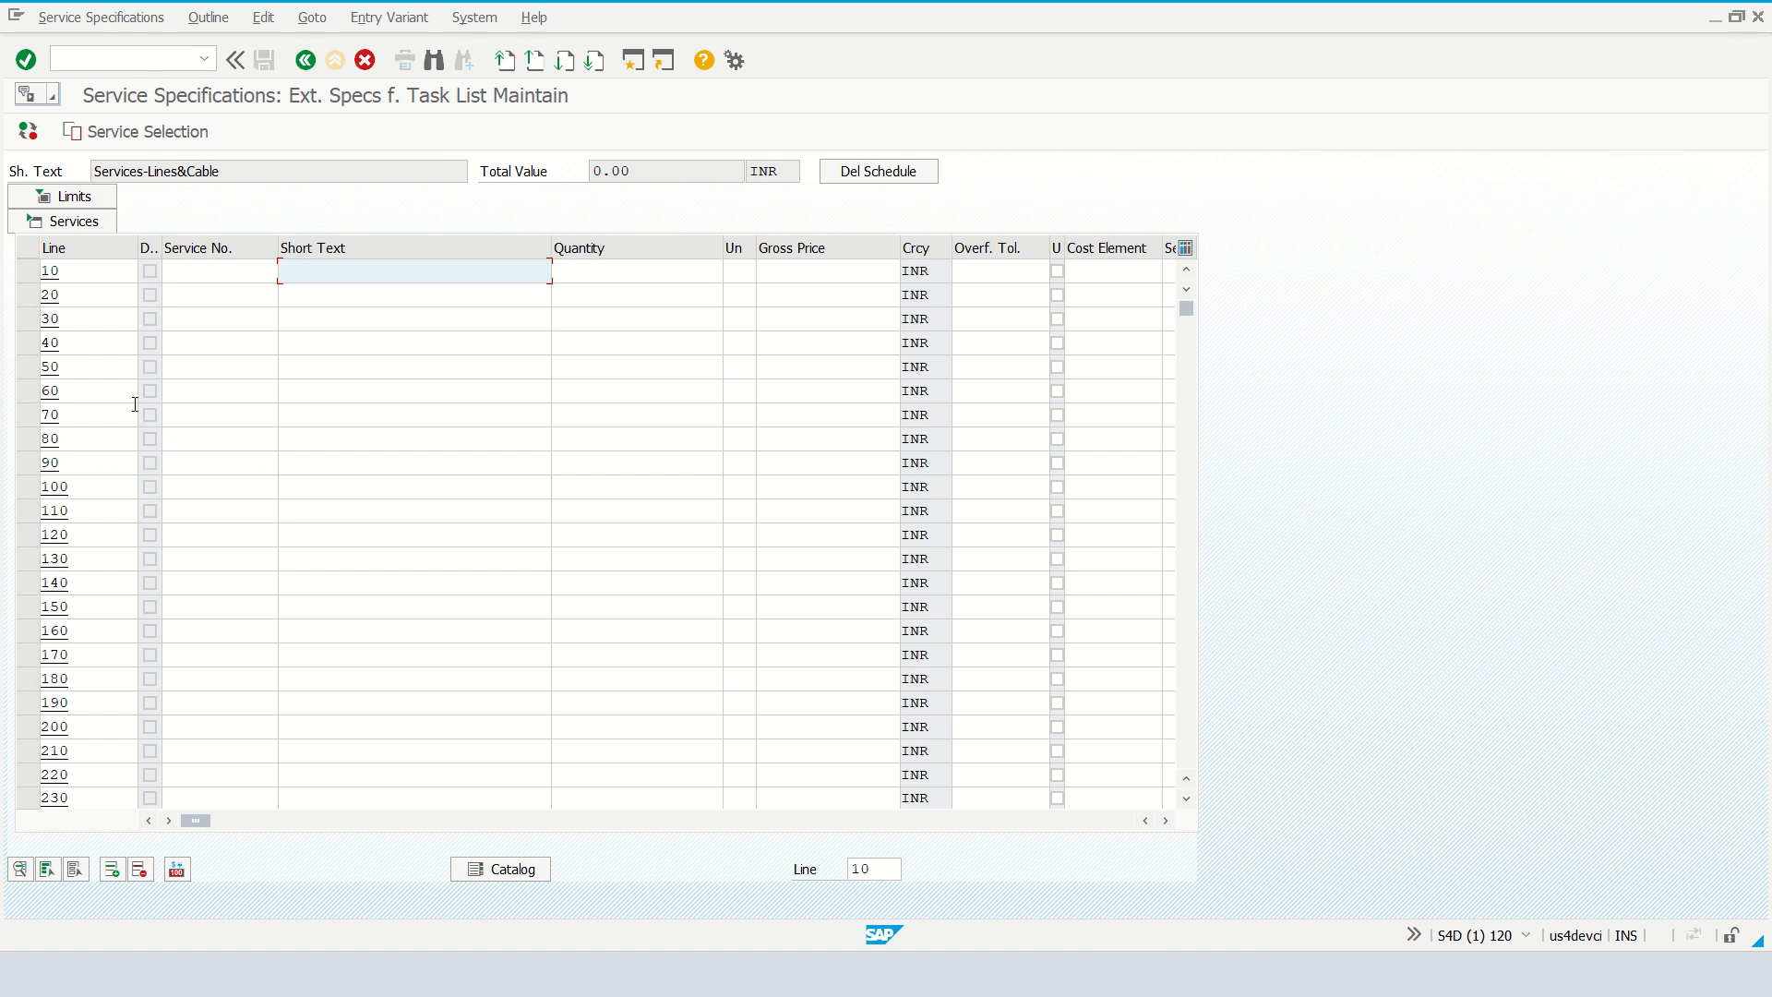
Step: Find the service matching *LINES*CABLES* without the main item restriction and enter number 3000144 in service line 10
{"action": "left_click", "coordinate": [212, 272]}
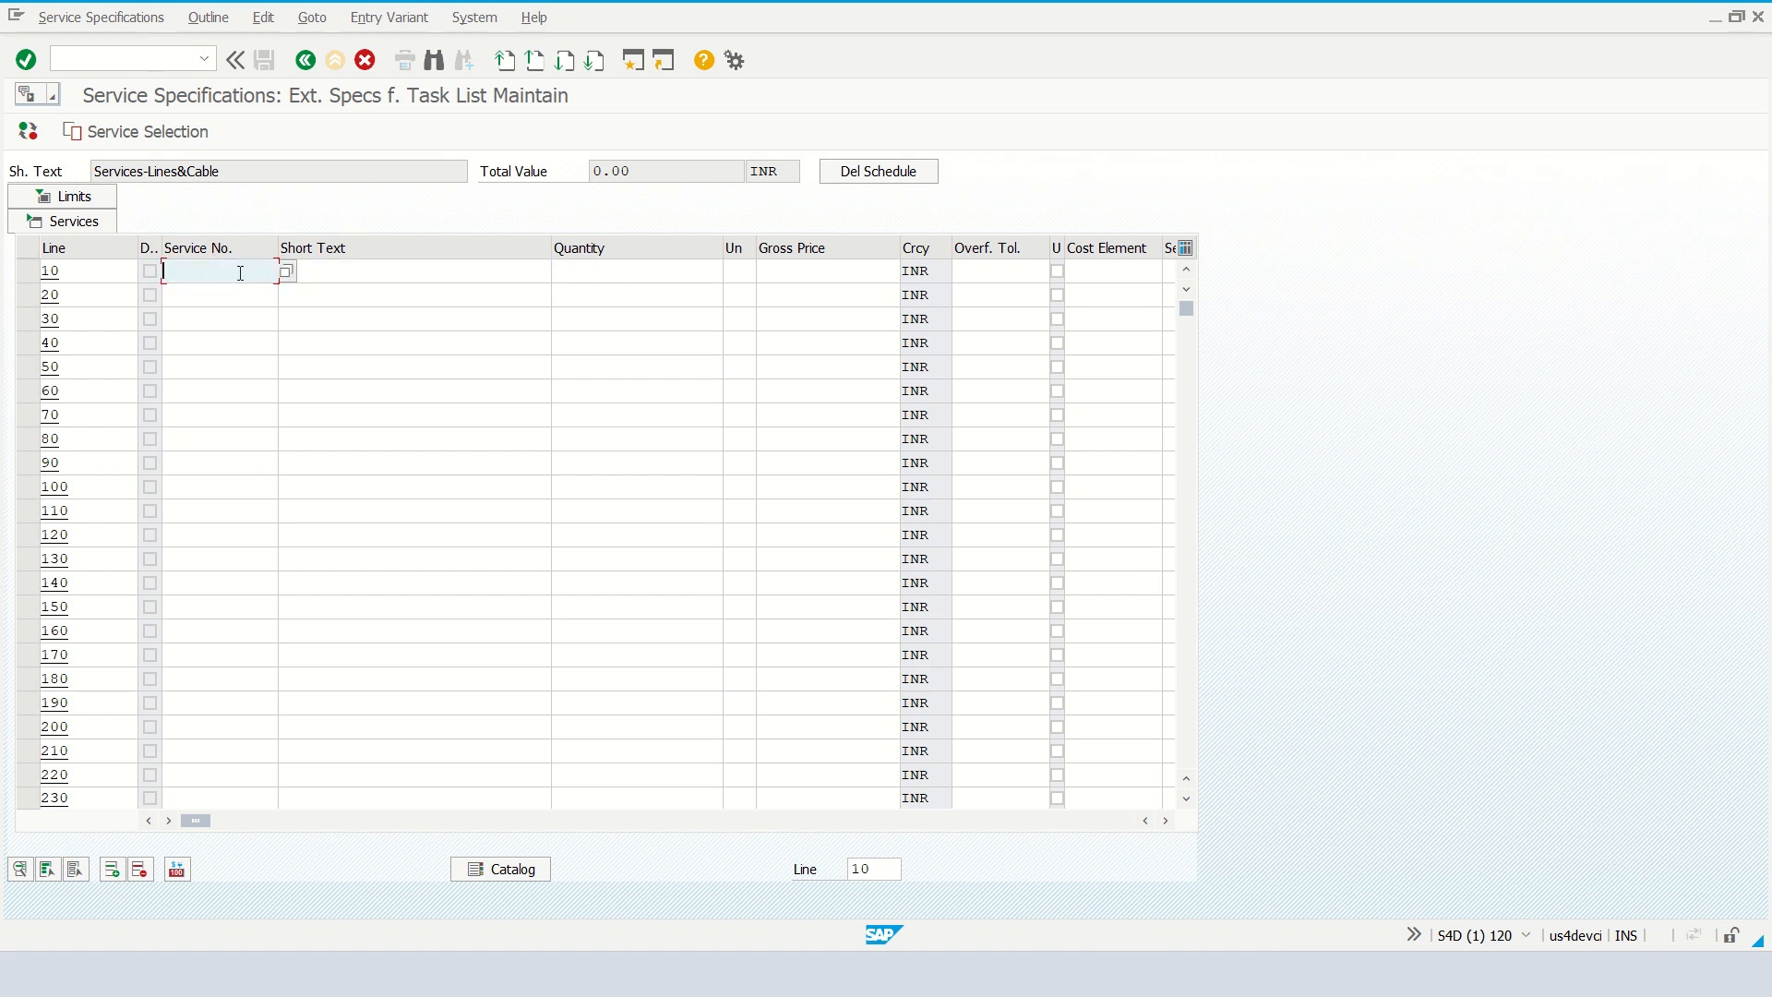
{"action": "left_click", "coordinate": [286, 271]}
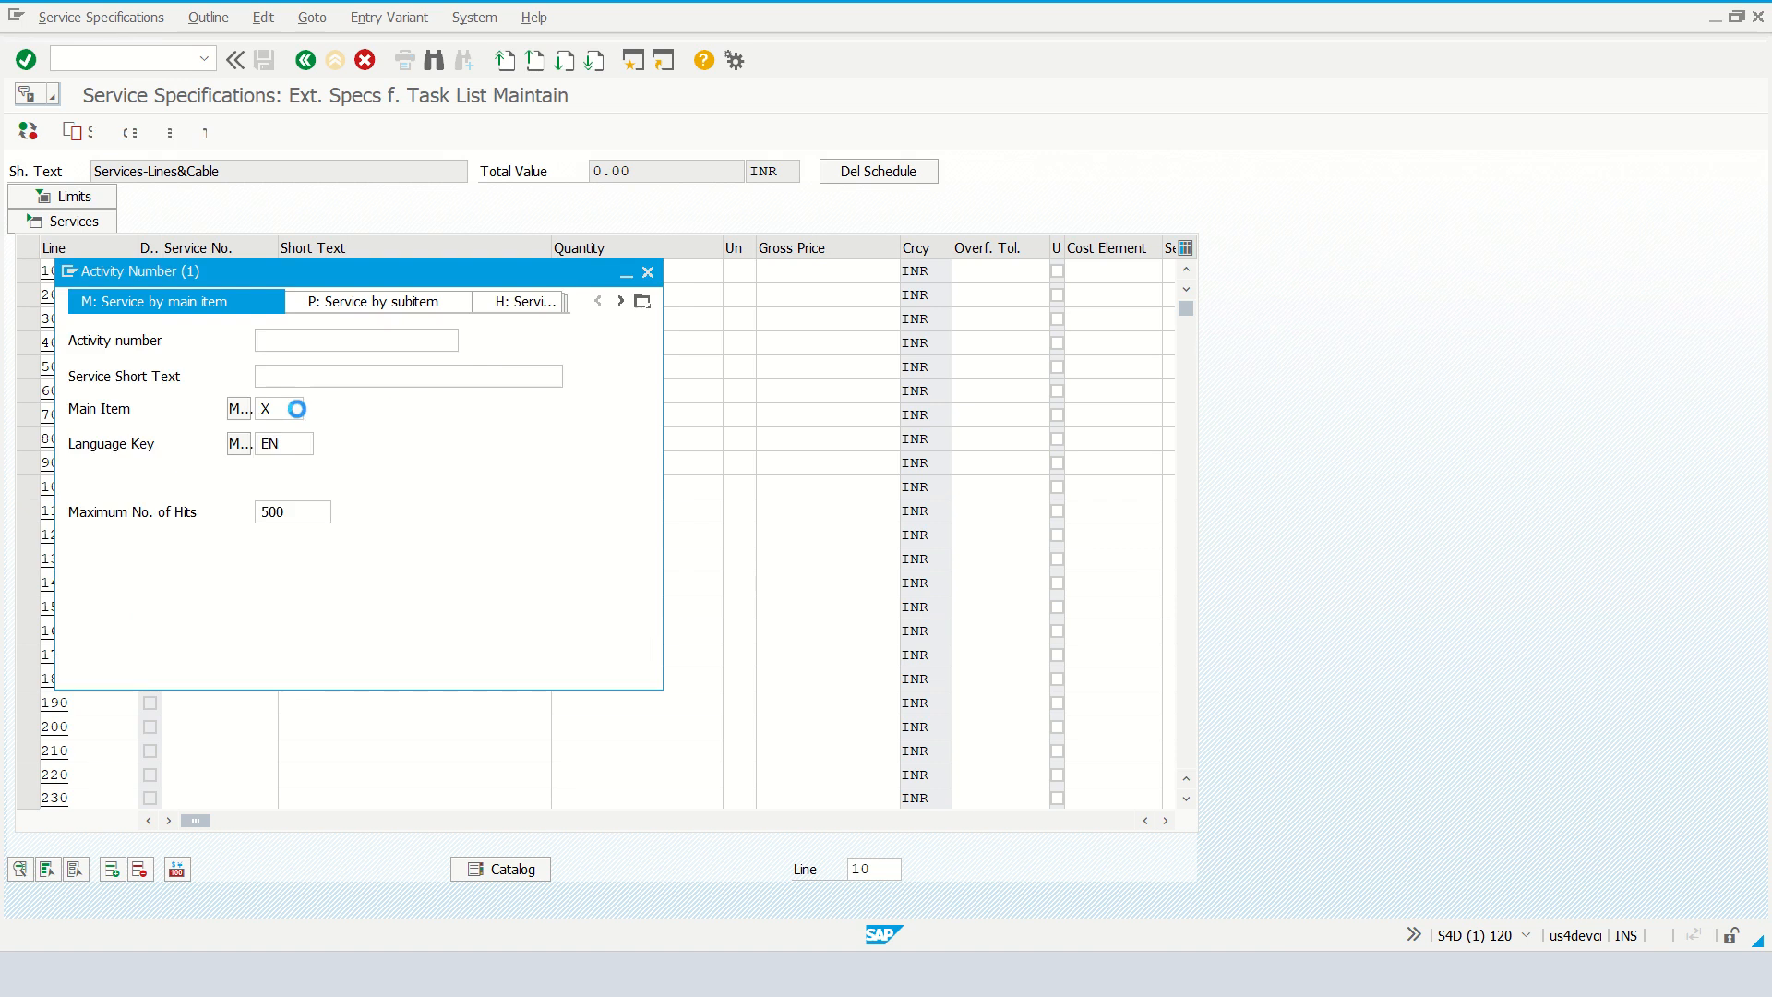
{"action": "key", "text": "BackSpace"}
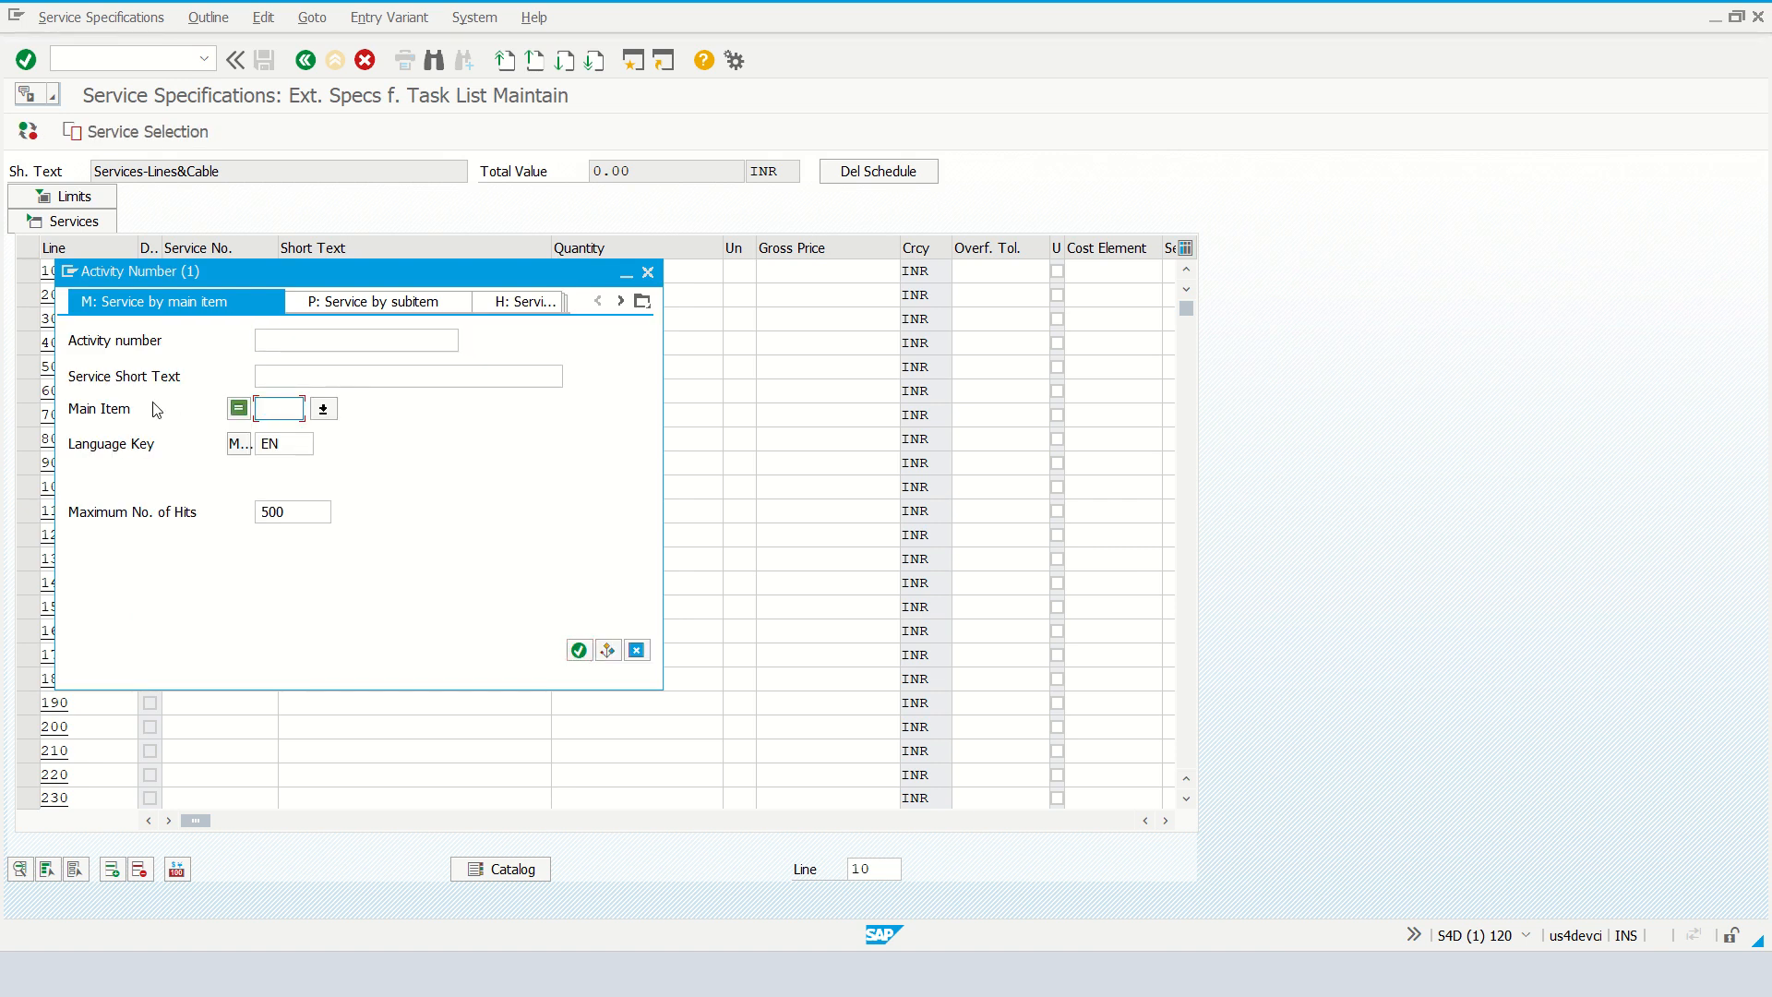
{"action": "left_click", "coordinate": [297, 374]}
{"action": "type", "text": "*"}
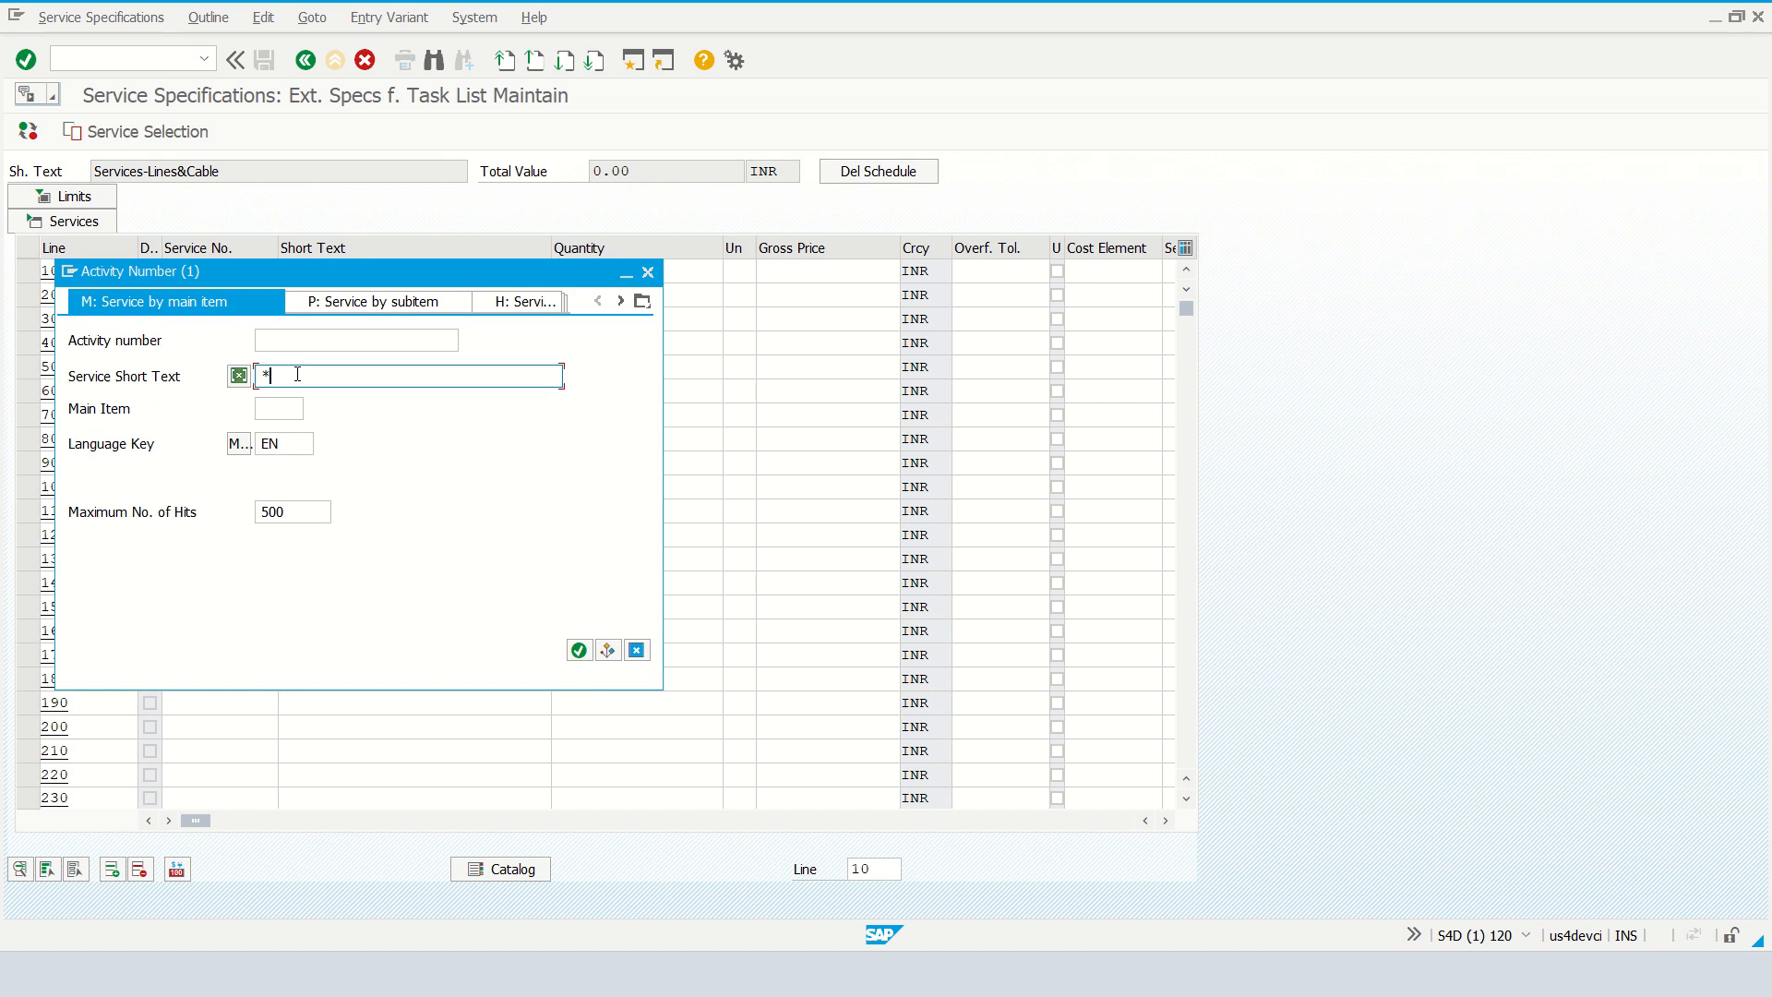
{"action": "type", "text": "LINES*CABLES*"}
{"action": "key", "text": "Return"}
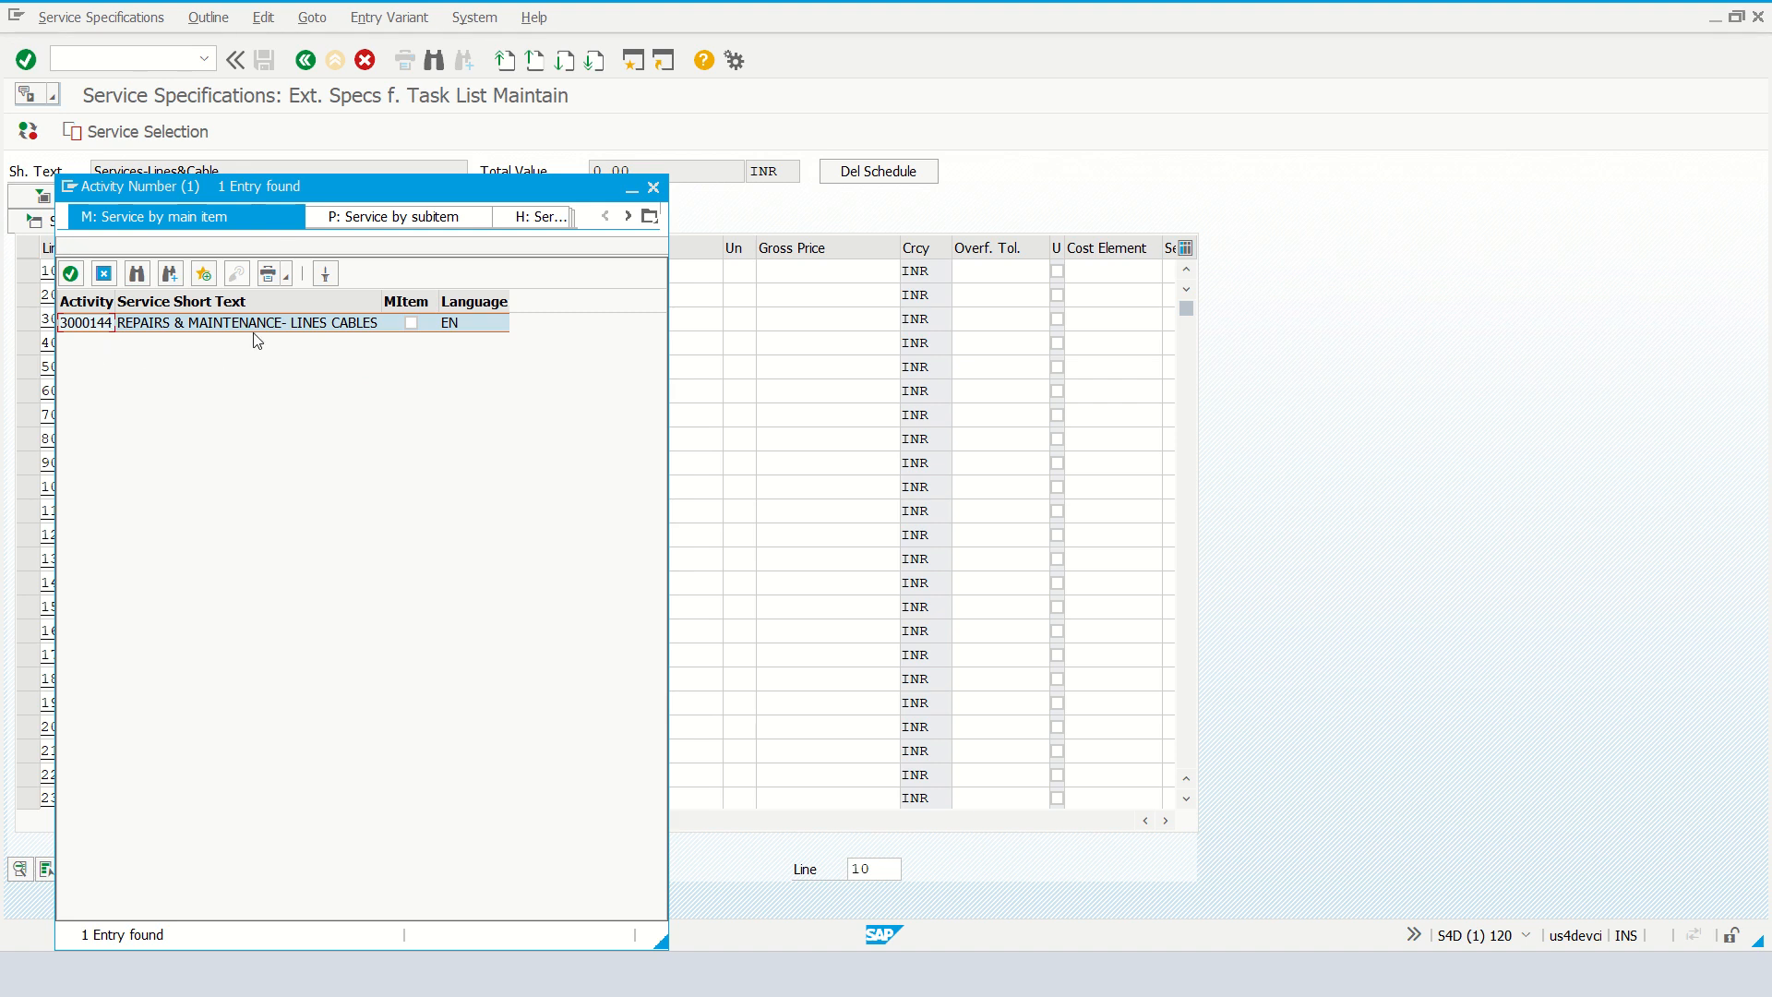
{"action": "double_click", "coordinate": [214, 324]}
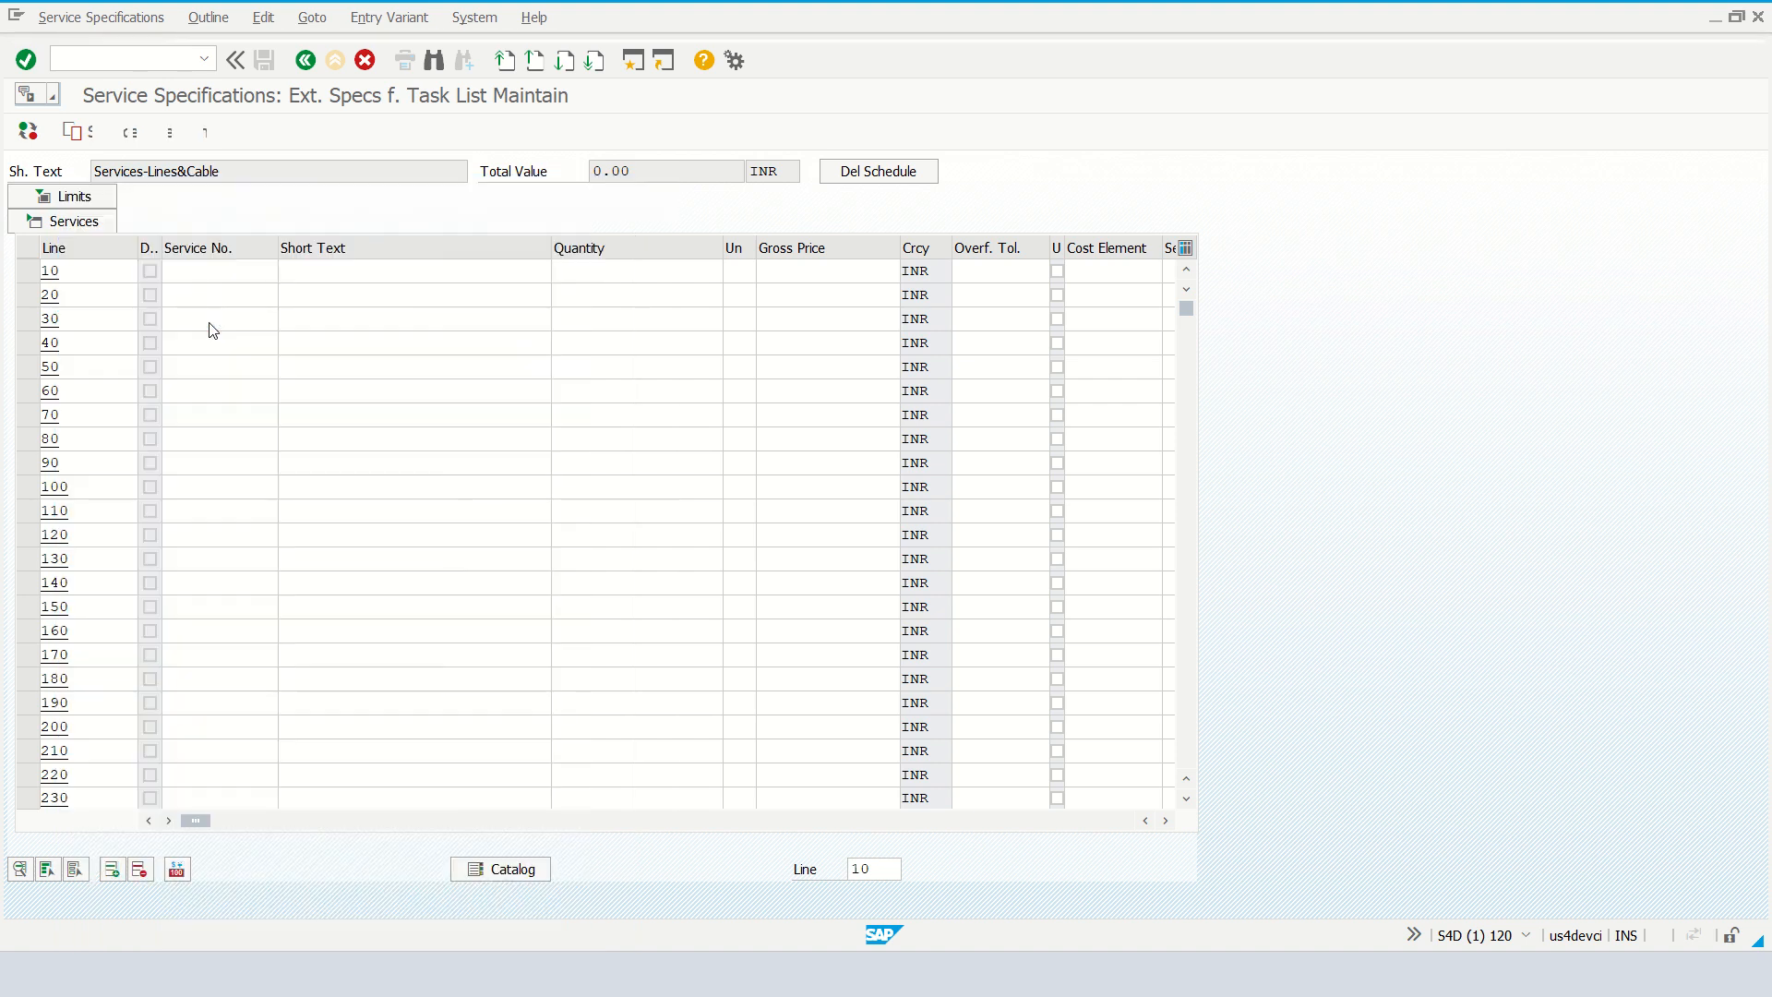
Step: Set the quantity to 10 and the gross price to 1000 INR for service line 10
{"action": "left_click", "coordinate": [581, 270]}
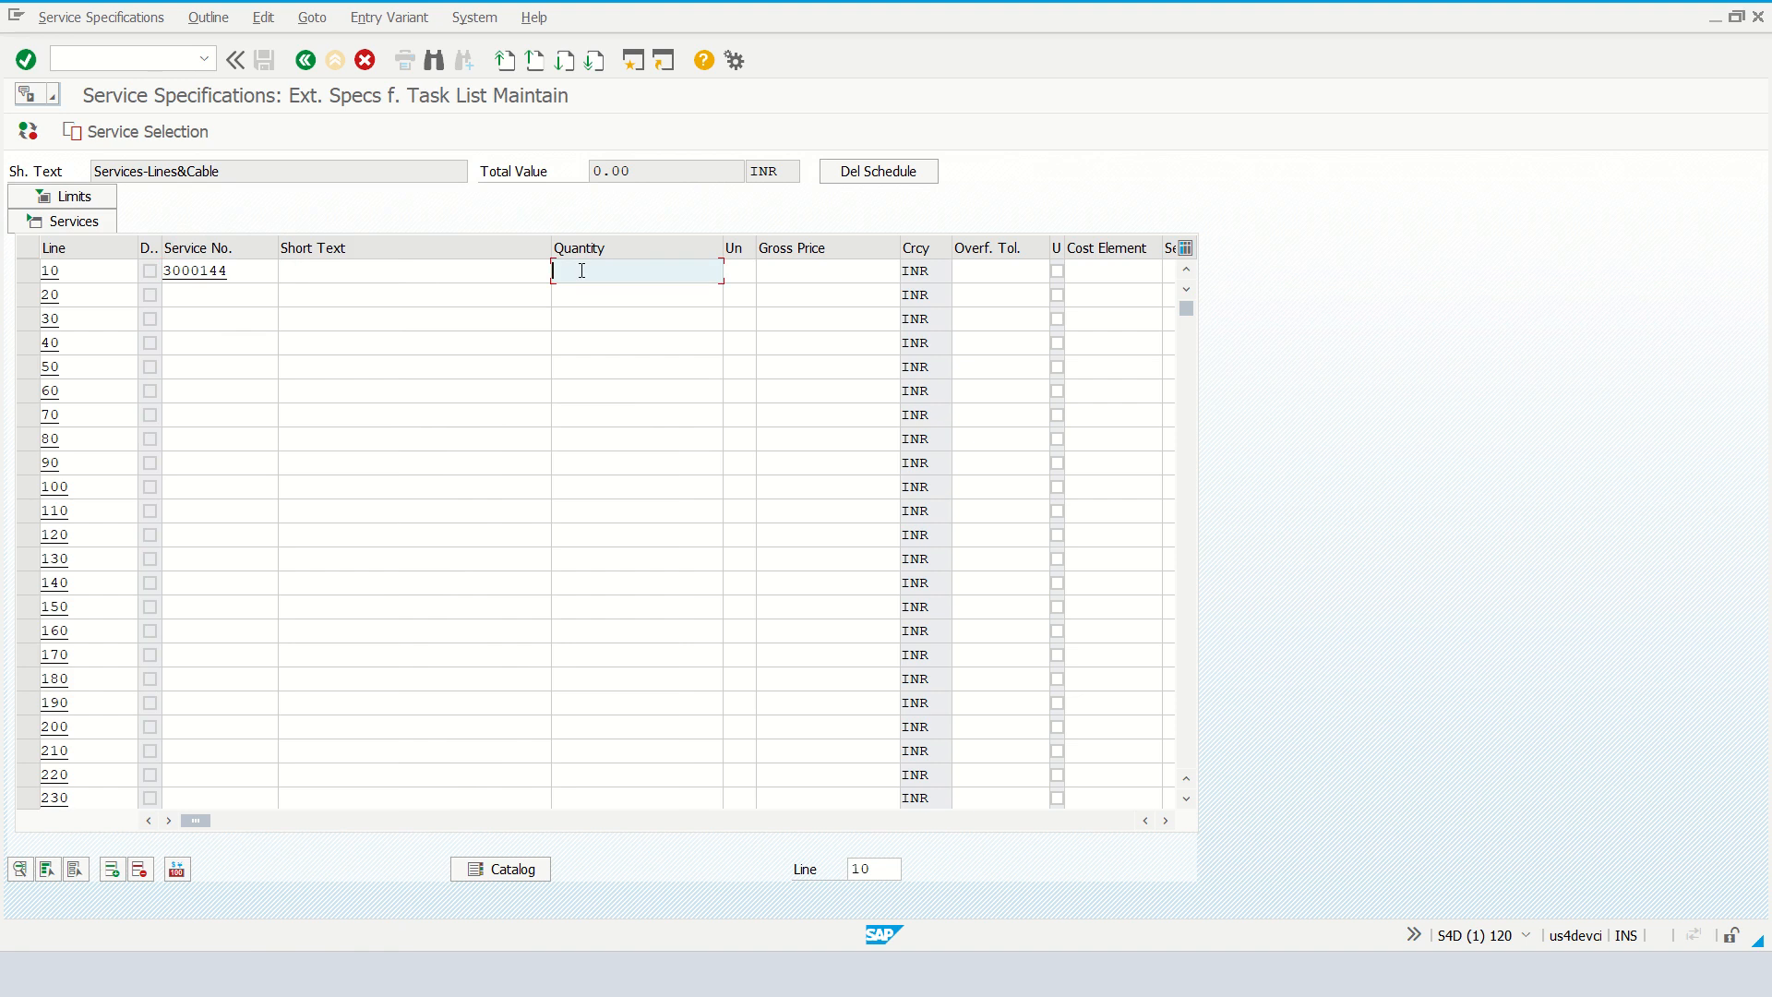
{"action": "type", "text": "10"}
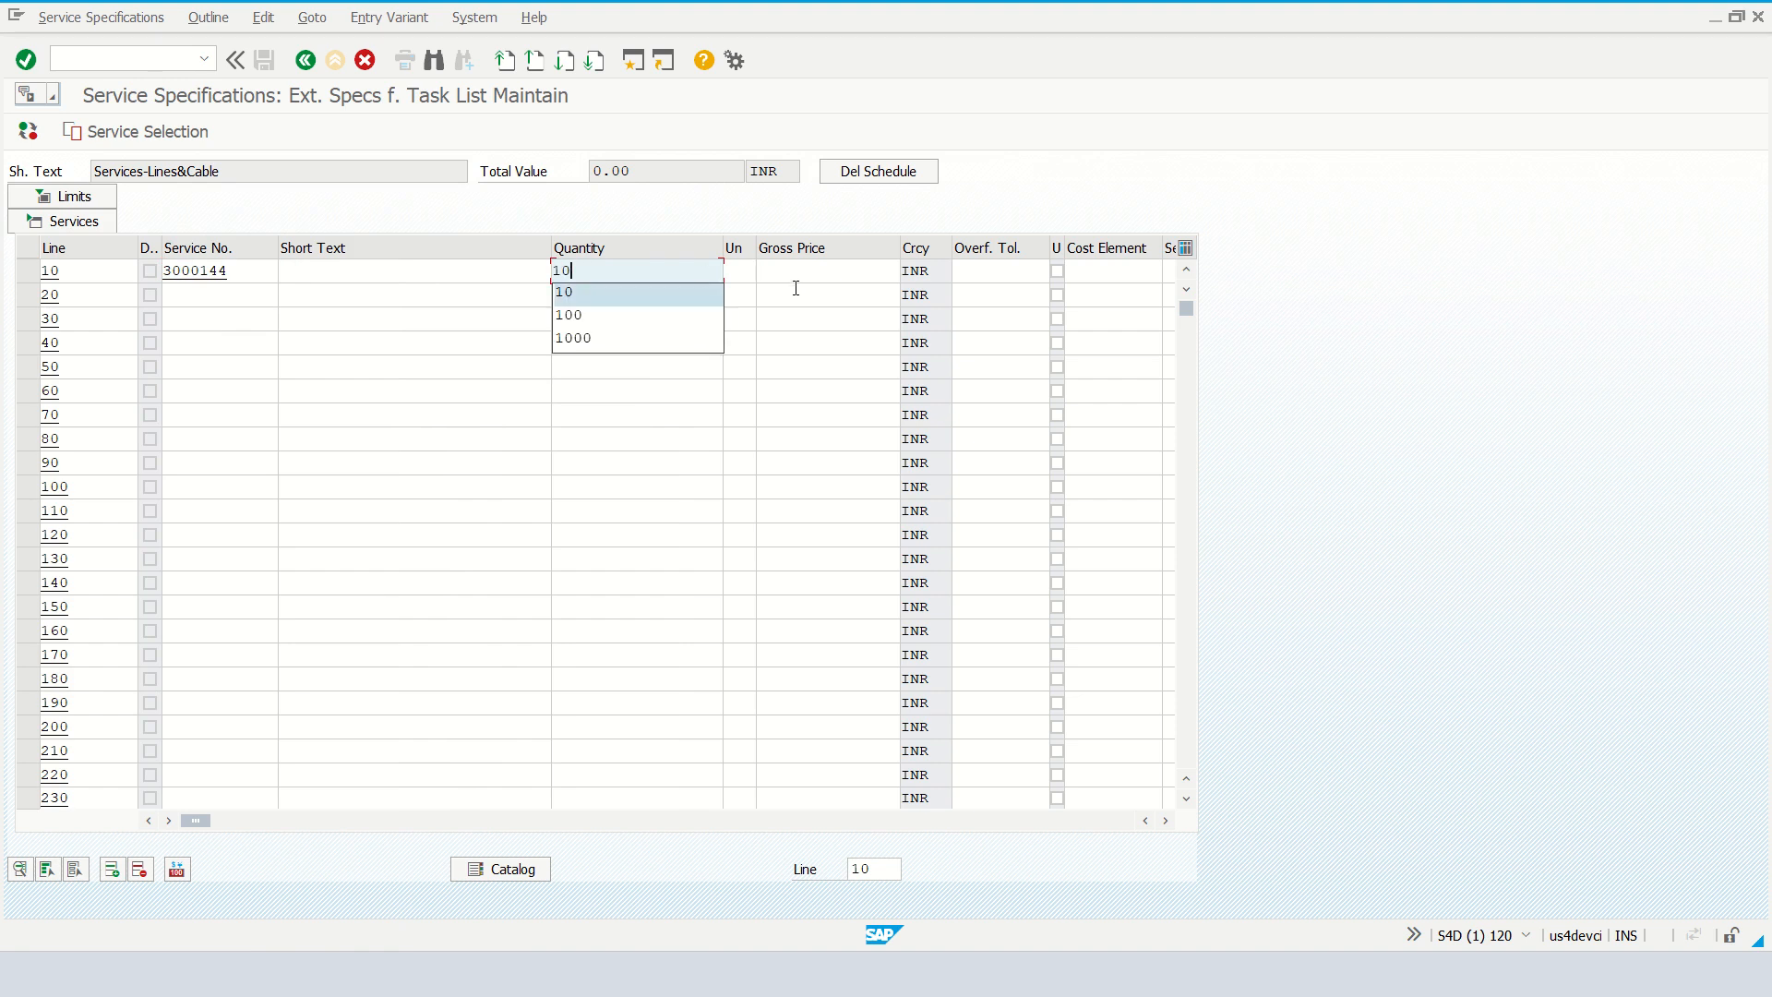
{"action": "left_click", "coordinate": [802, 273]}
{"action": "type", "text": "1000"}
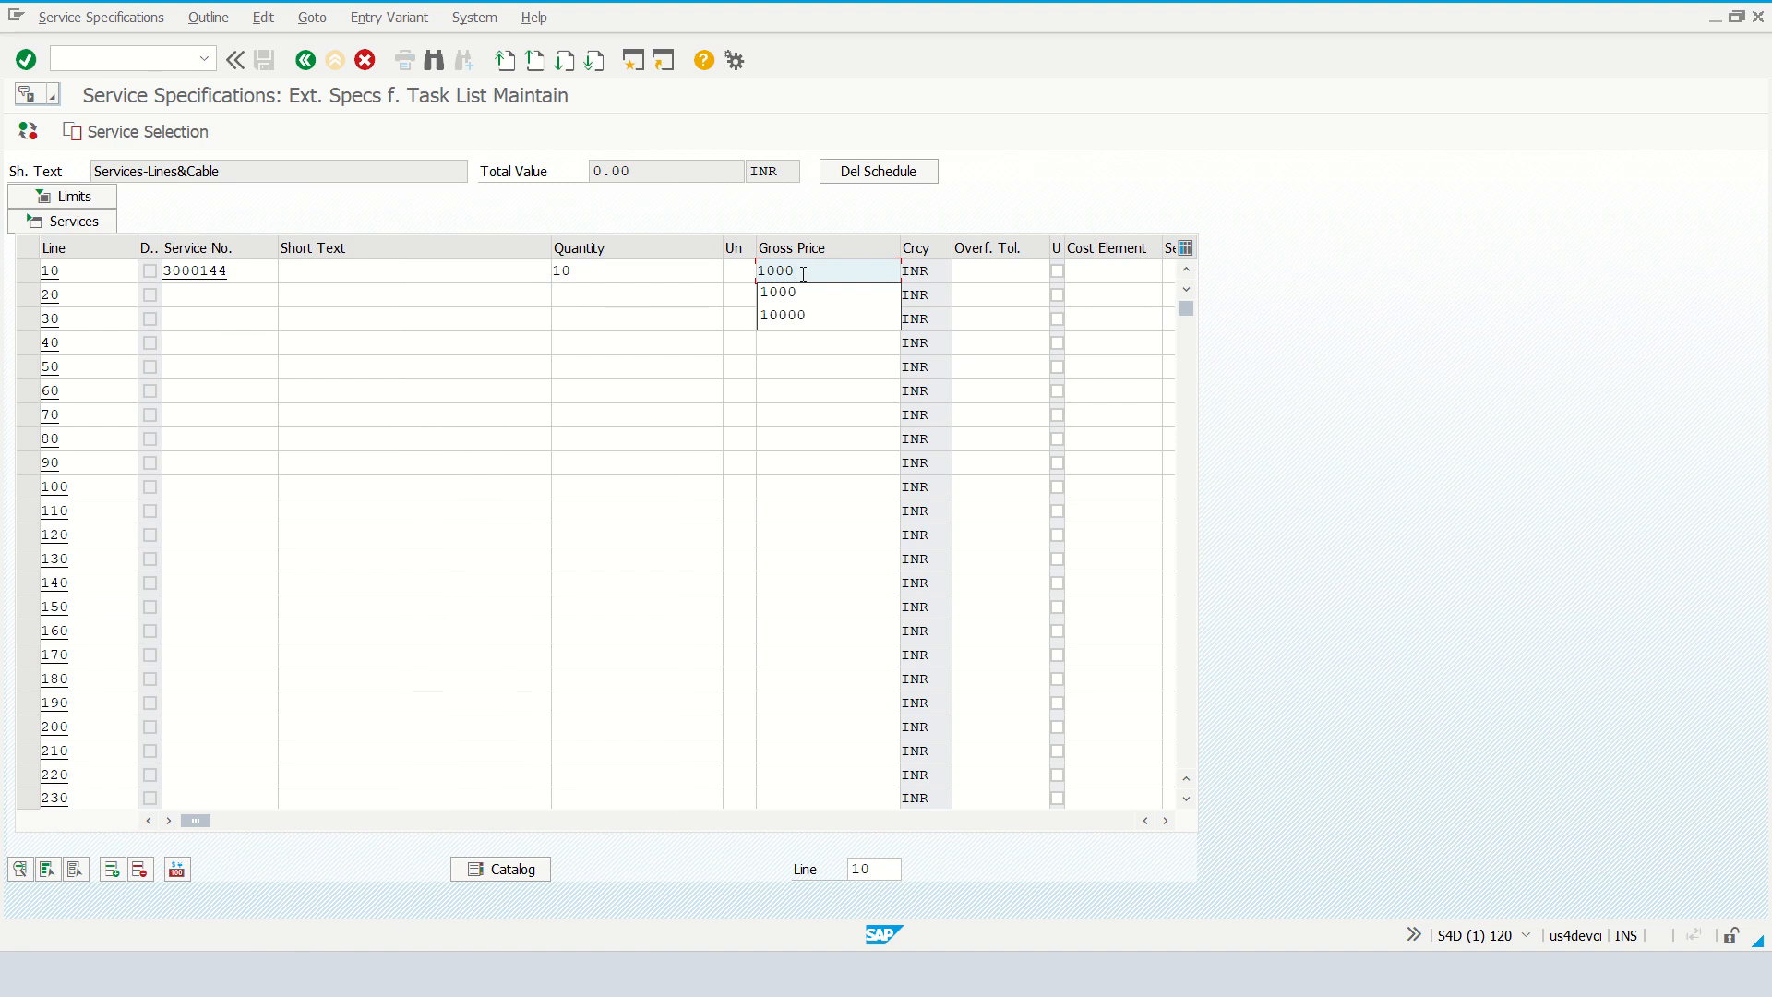
{"action": "key", "text": "Return"}
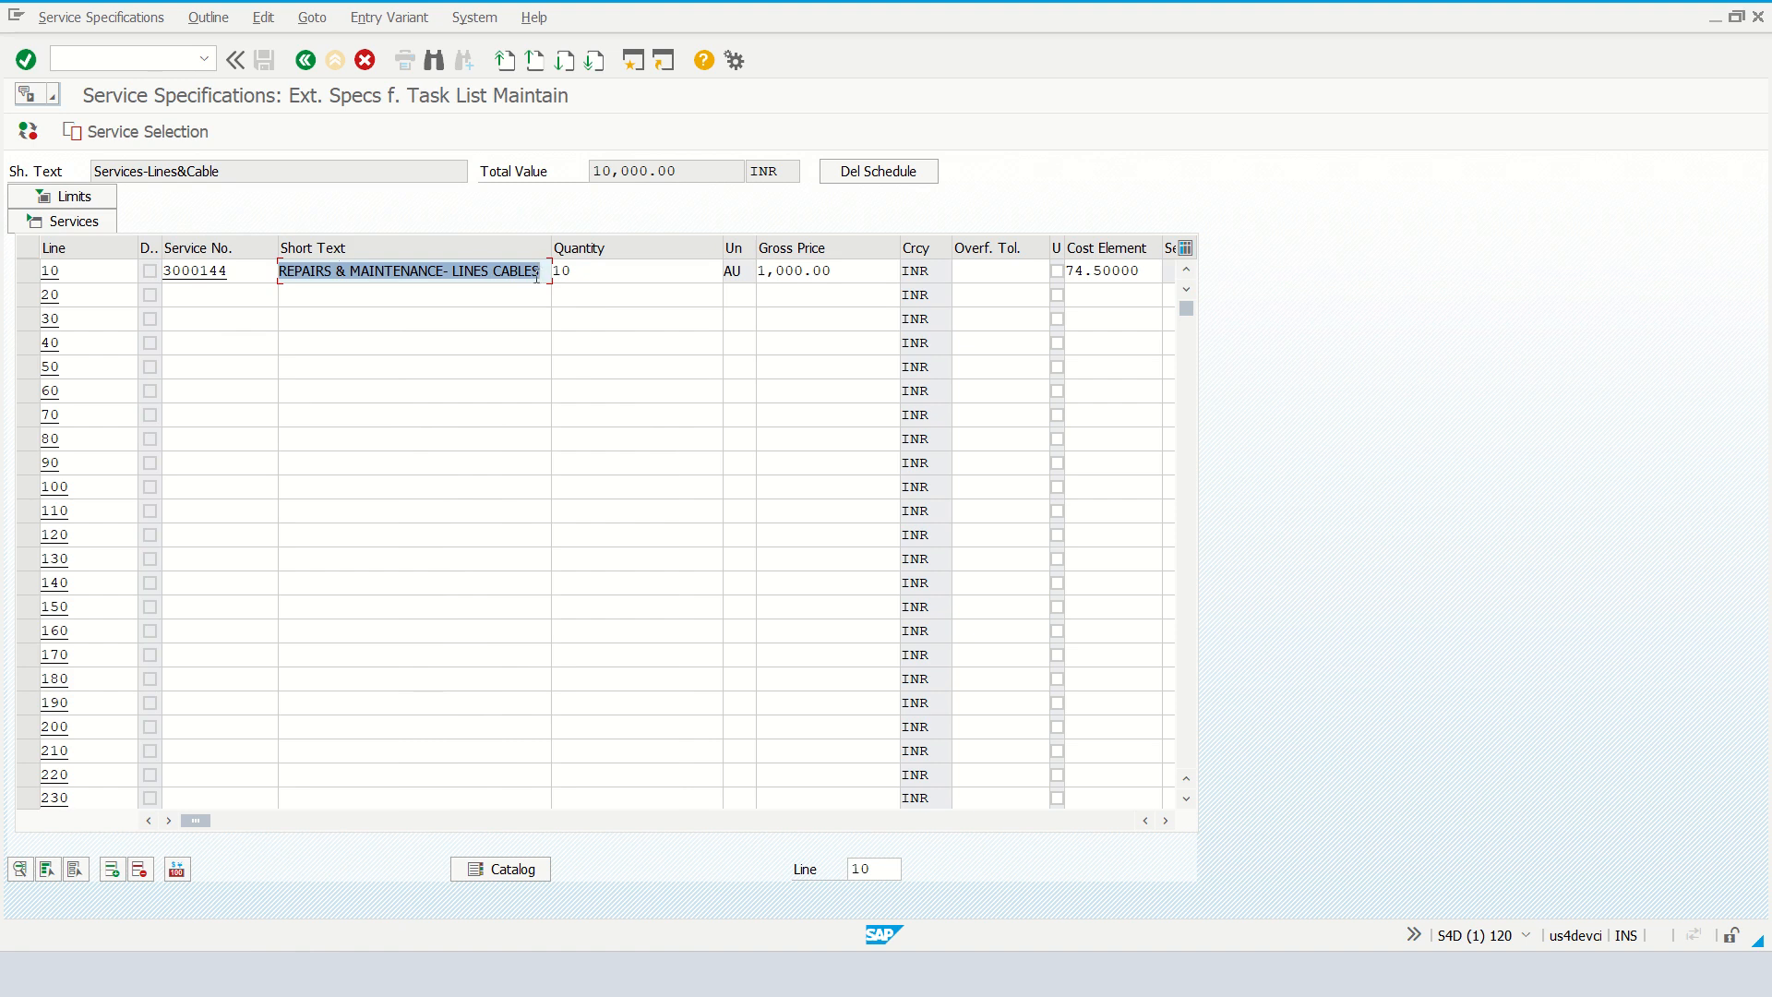
Step: Replace the short text of service line 10 with "Carrying charges"
{"action": "left_click_drag", "start_coordinate": [545, 273], "coordinate": [284, 273]}
{"action": "key", "text": "BackSpace"}
{"action": "key", "text": "BackSpace"}
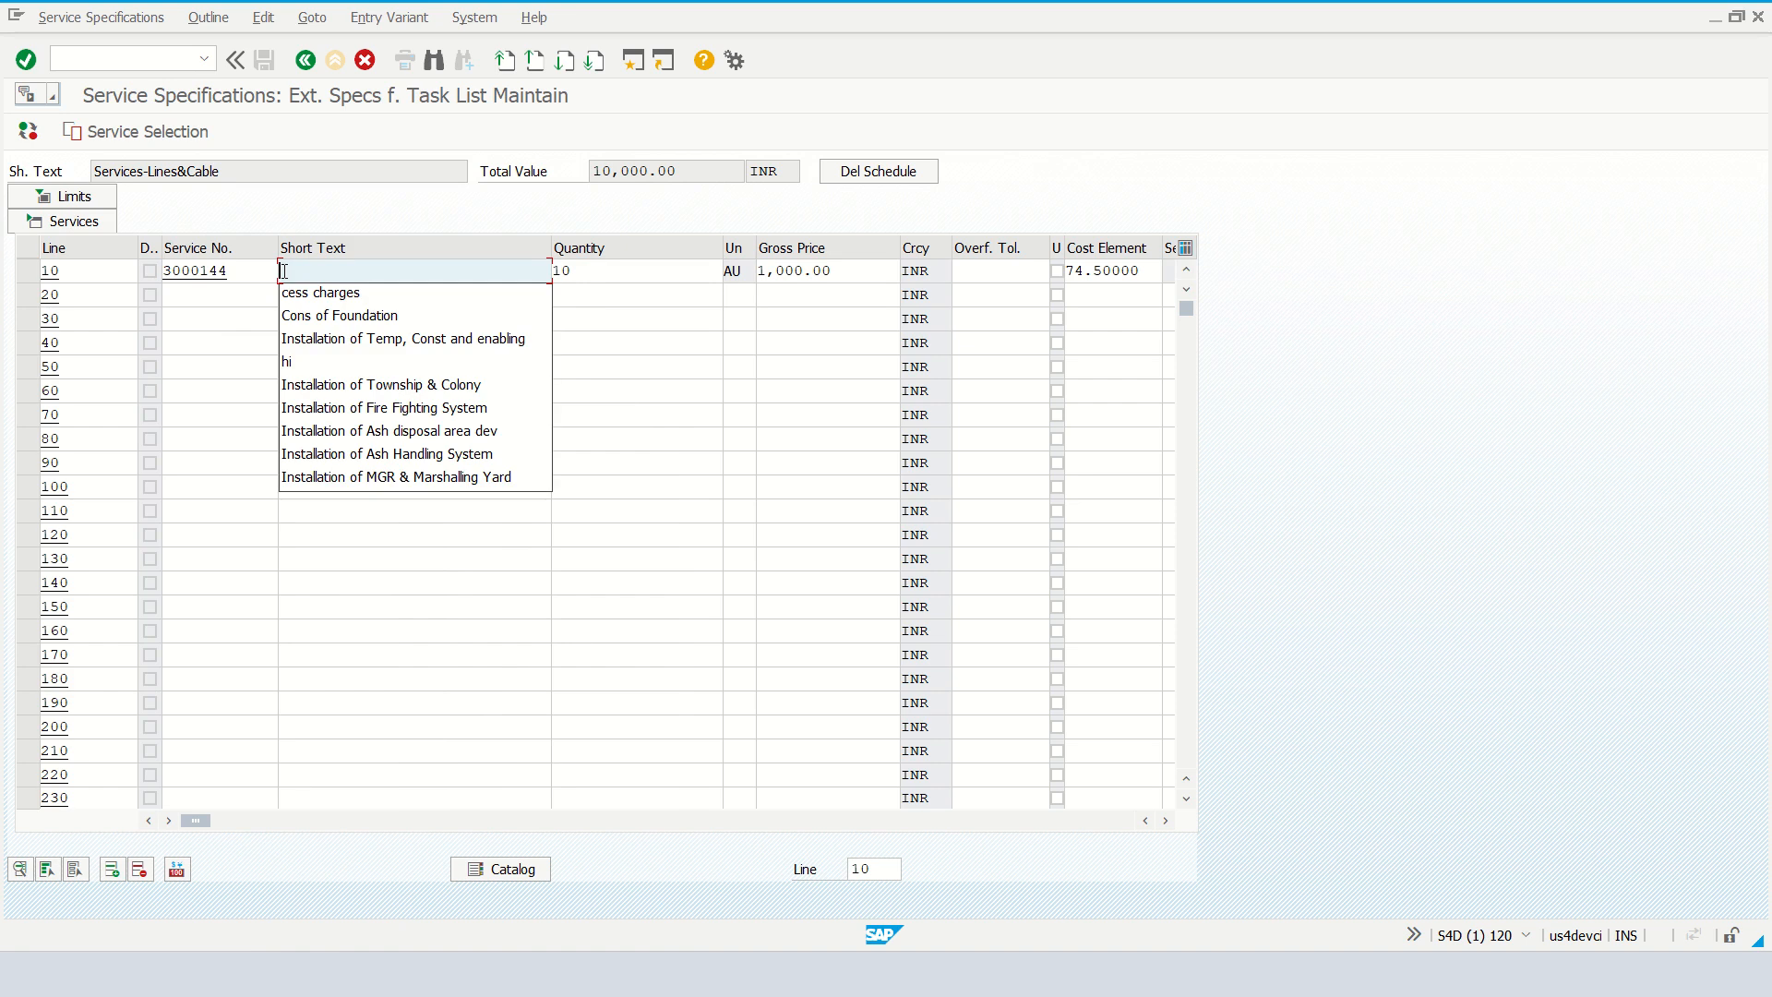
{"action": "type", "text": "Car"}
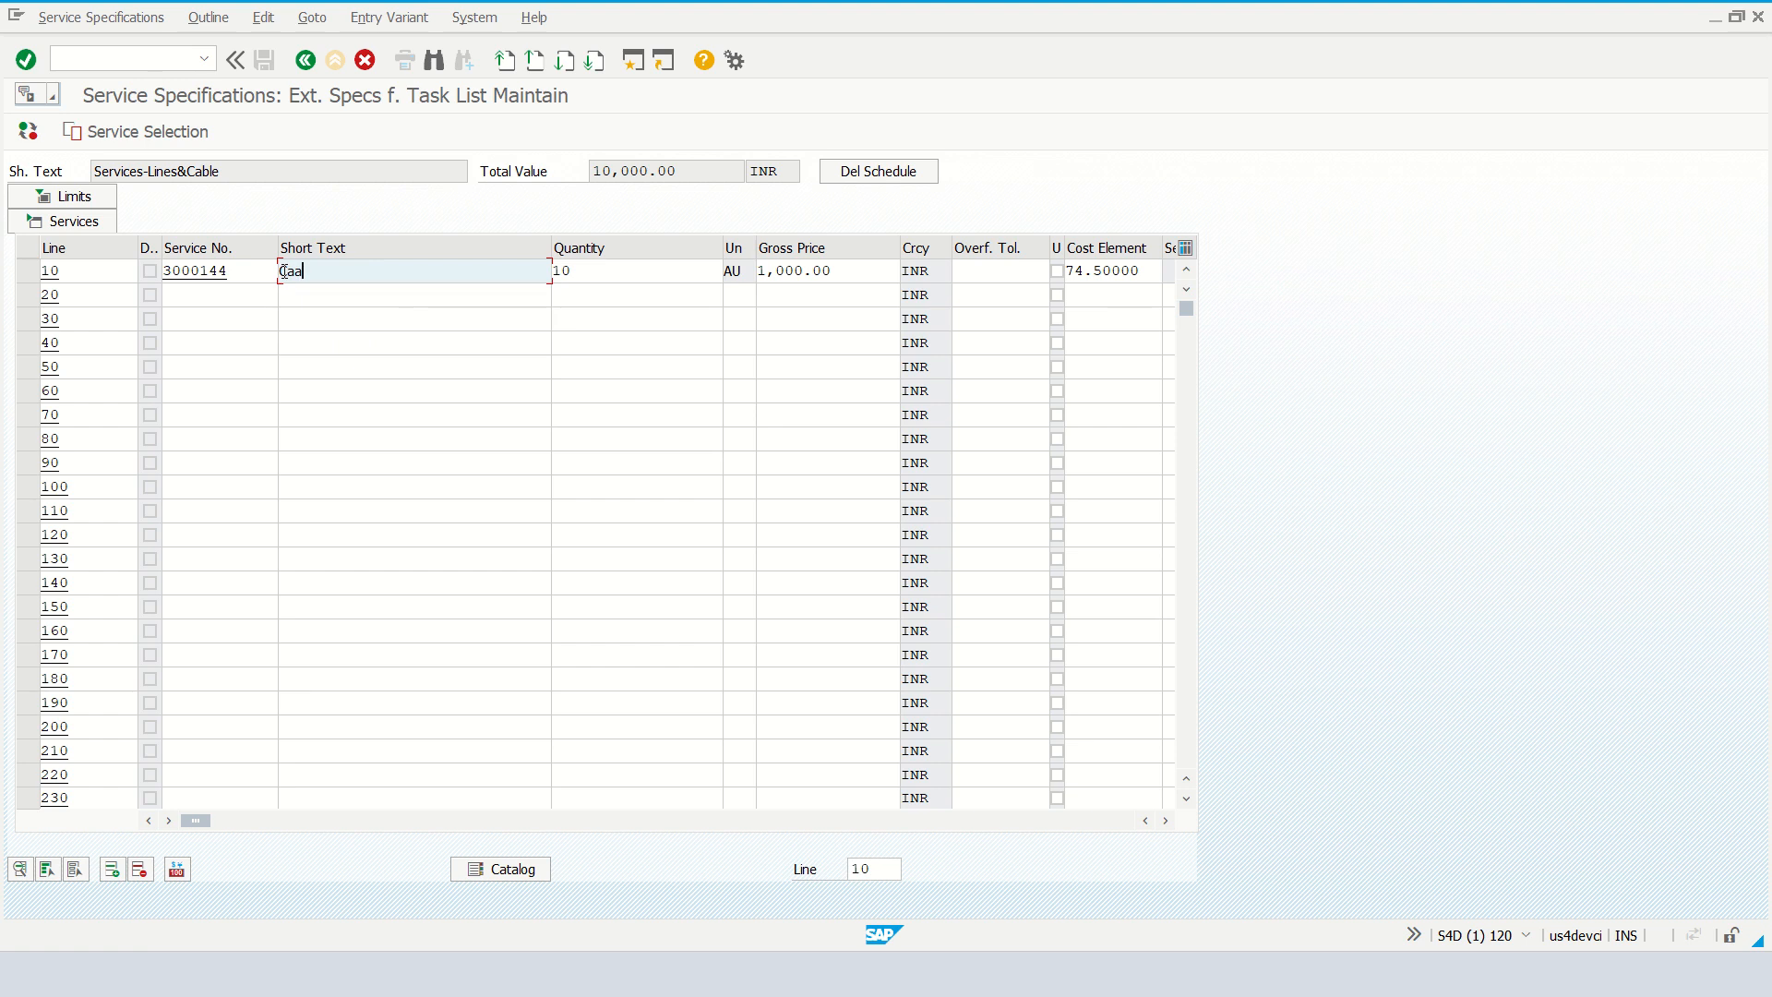
{"action": "type", "text": "rying chargeee"}
{"action": "key", "text": "BackSpace"}
{"action": "type", "text": "s"}
Step: Copy service number 3000144 into line 20 and give that line the short text "laying of abc cable"
{"action": "left_click", "coordinate": [190, 296]}
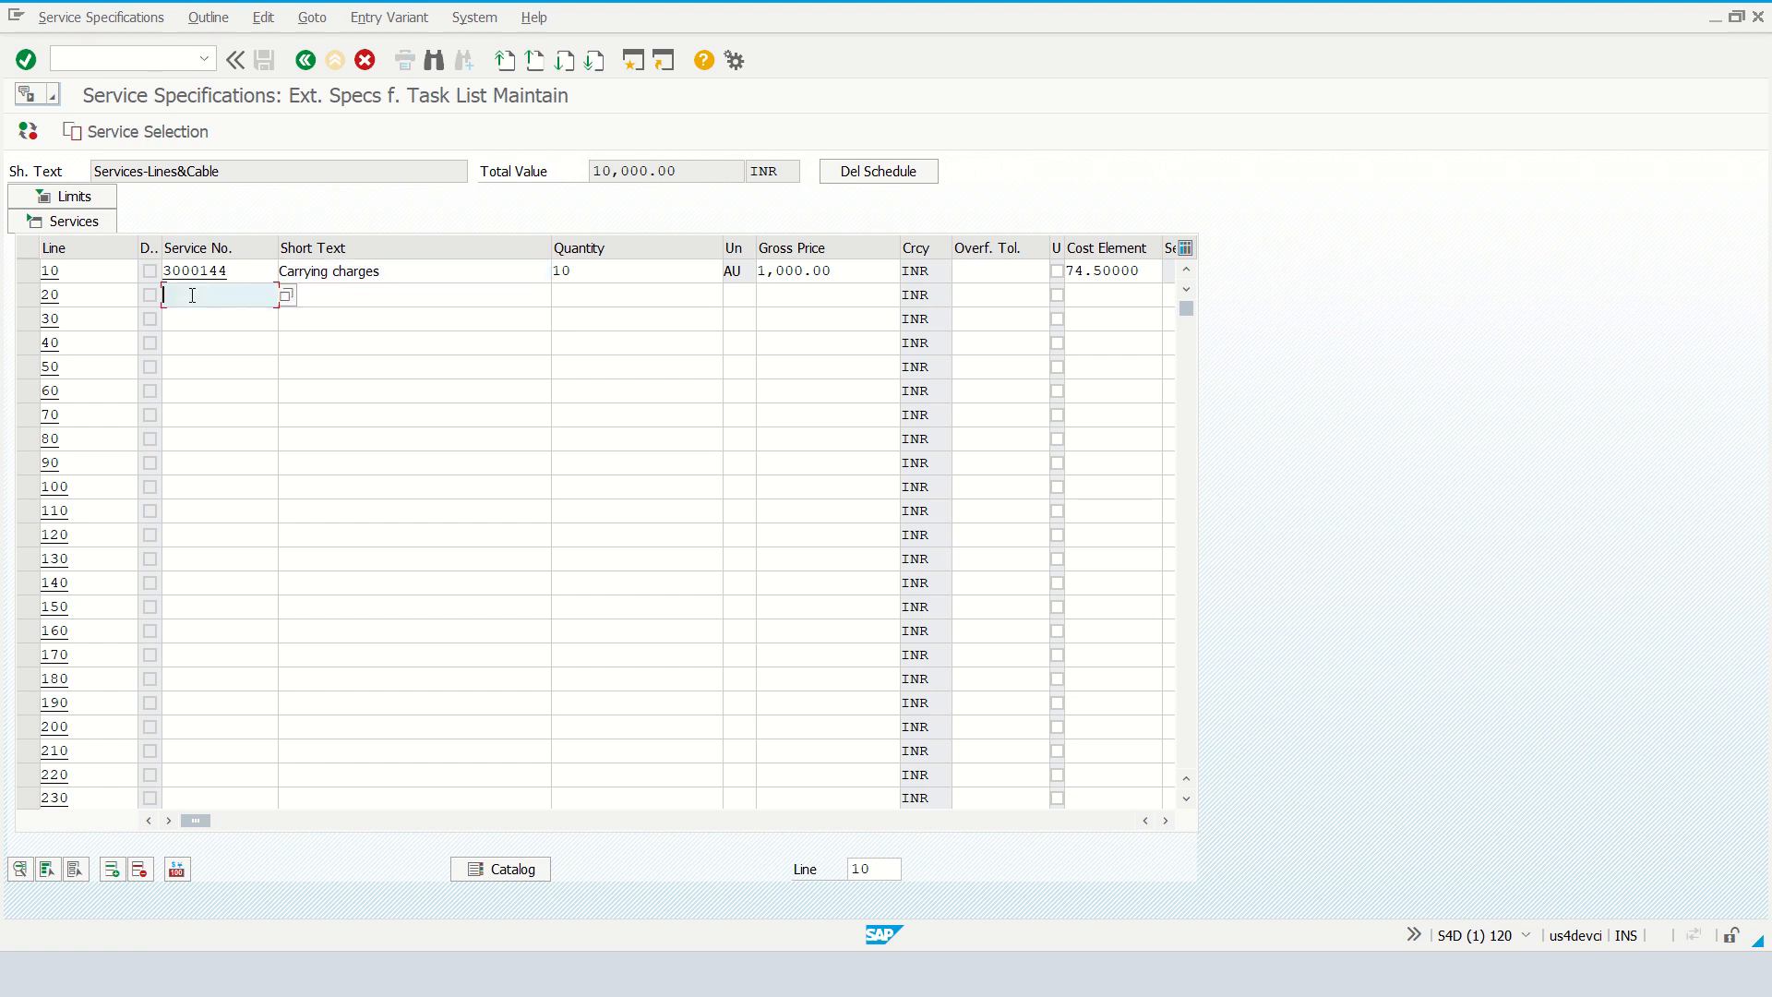
{"action": "double_click", "coordinate": [254, 269]}
{"action": "key", "text": "ctrl+c"}
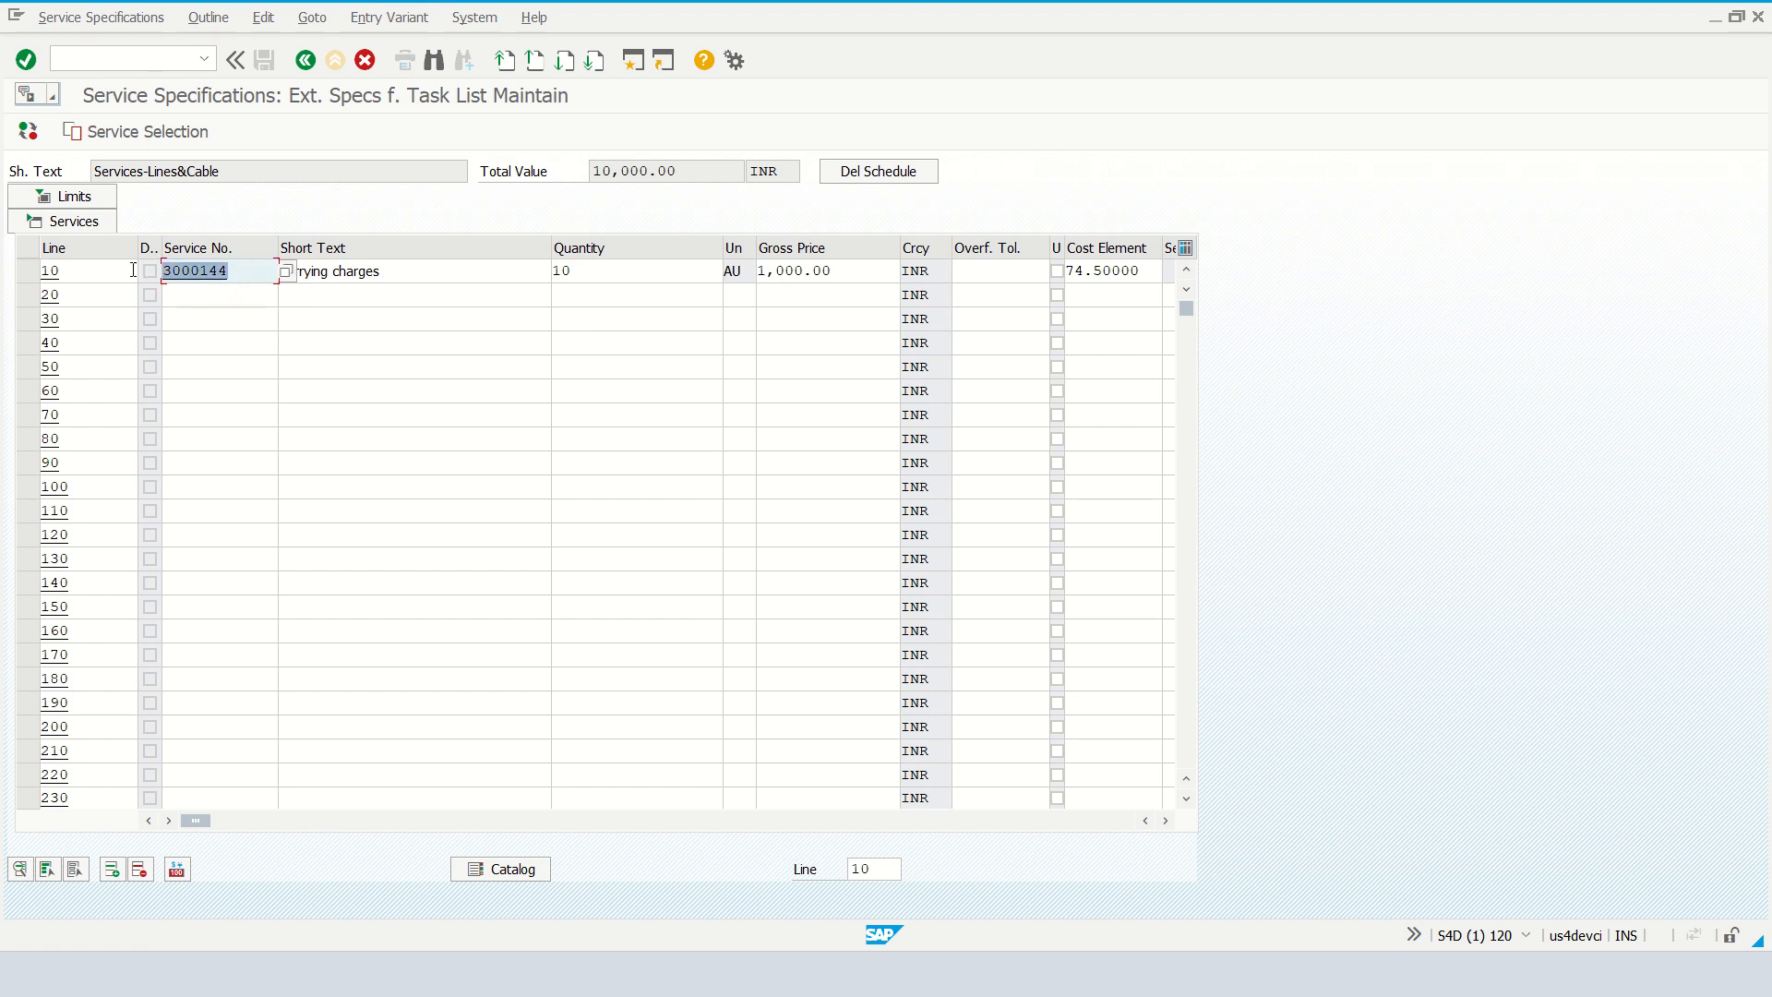
{"action": "left_click", "coordinate": [182, 296]}
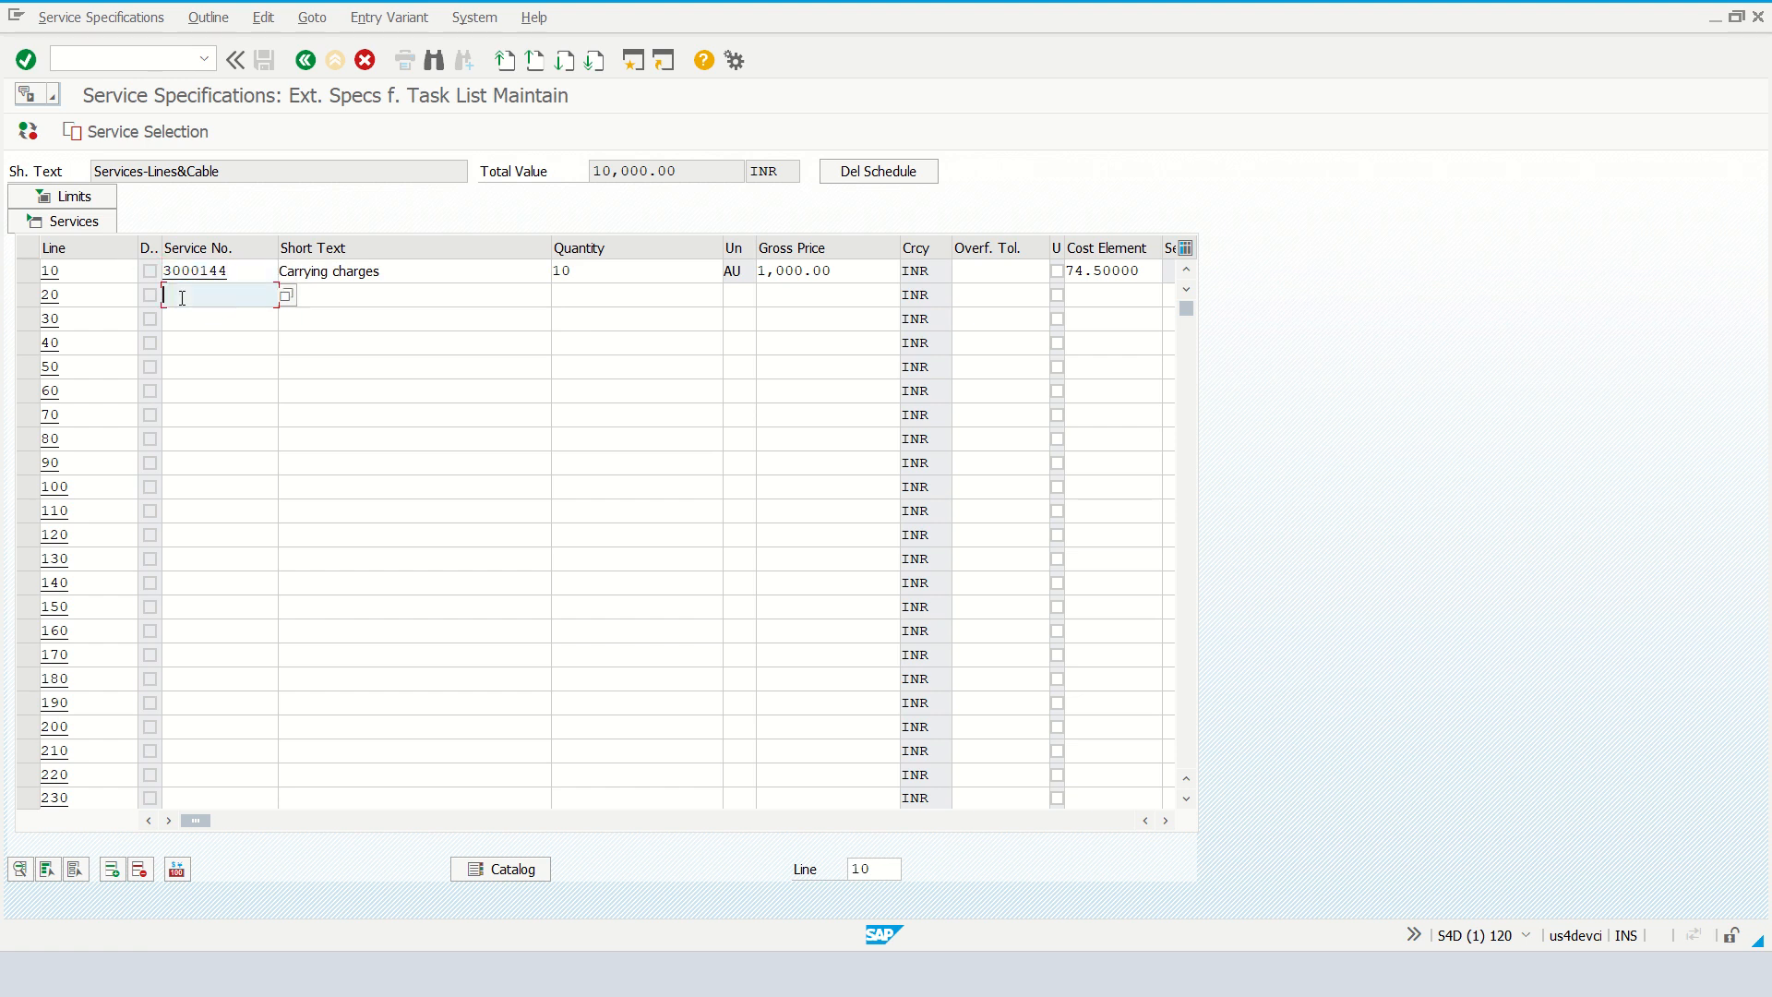
{"action": "key", "text": "ctrl+v"}
{"action": "left_click", "coordinate": [363, 297]}
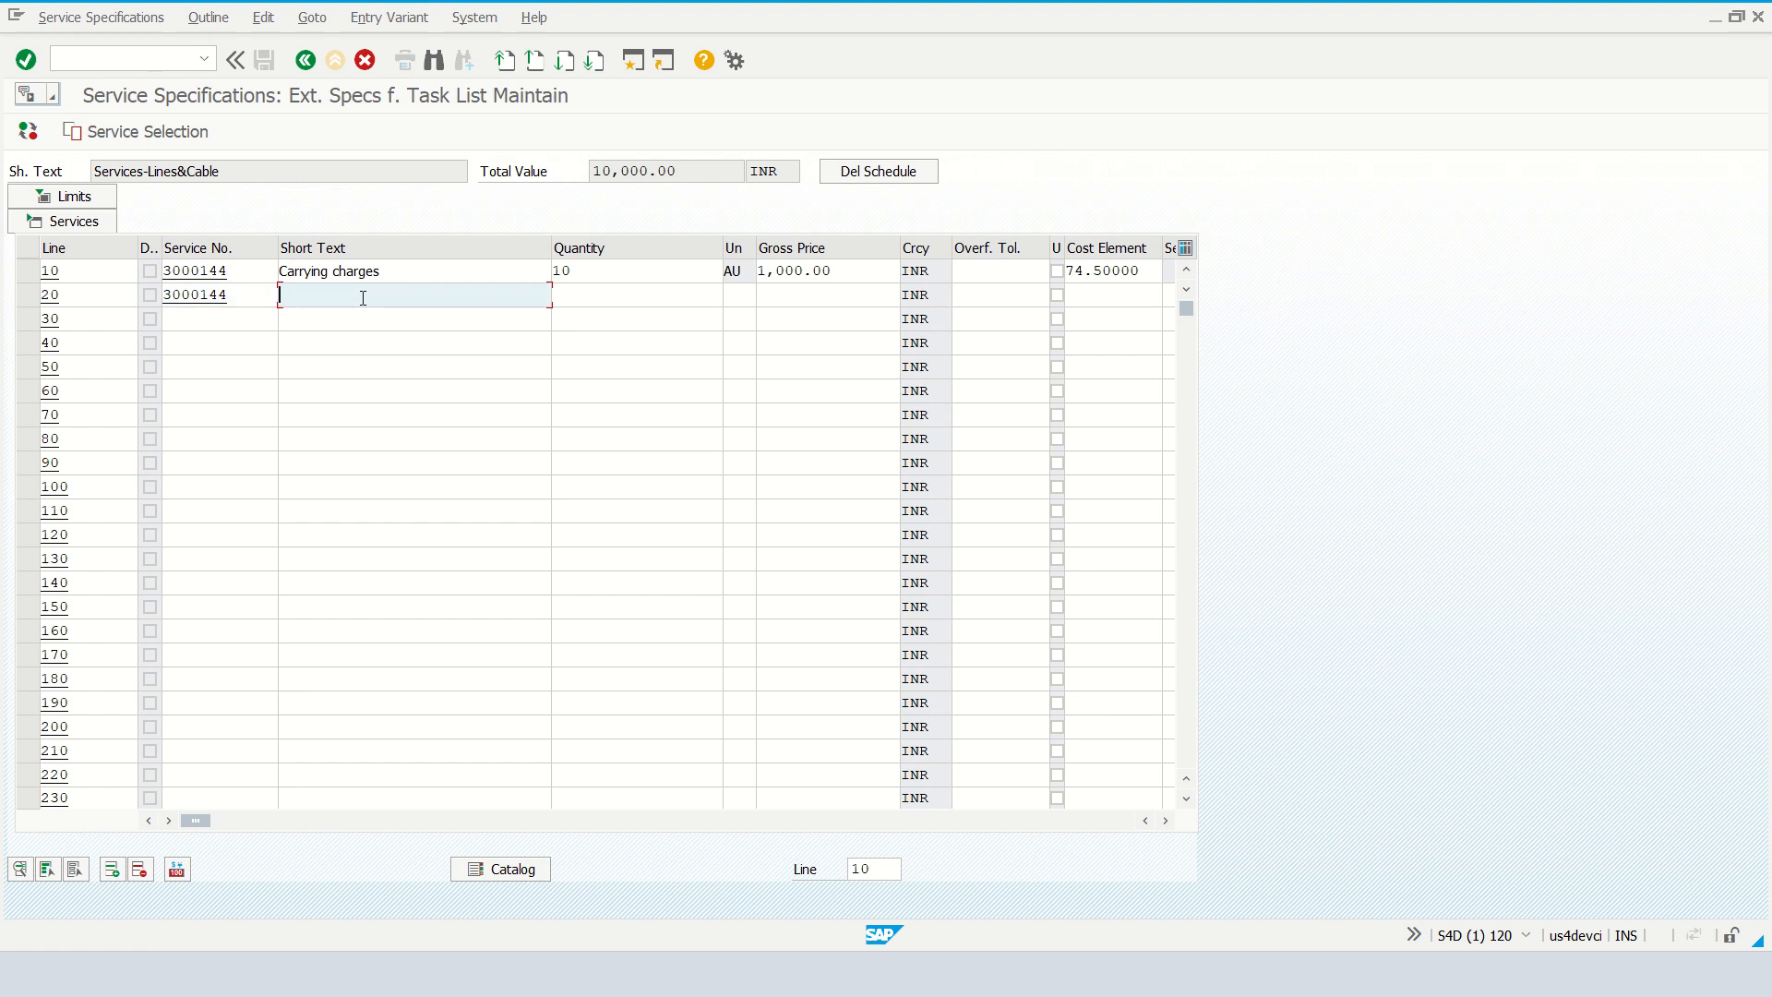
{"action": "type", "text": "laying of abc cable"}
Step: Set line 20's quantity to 20 and gross price to 1000 INR, and return to the project structure
{"action": "left_click", "coordinate": [616, 297]}
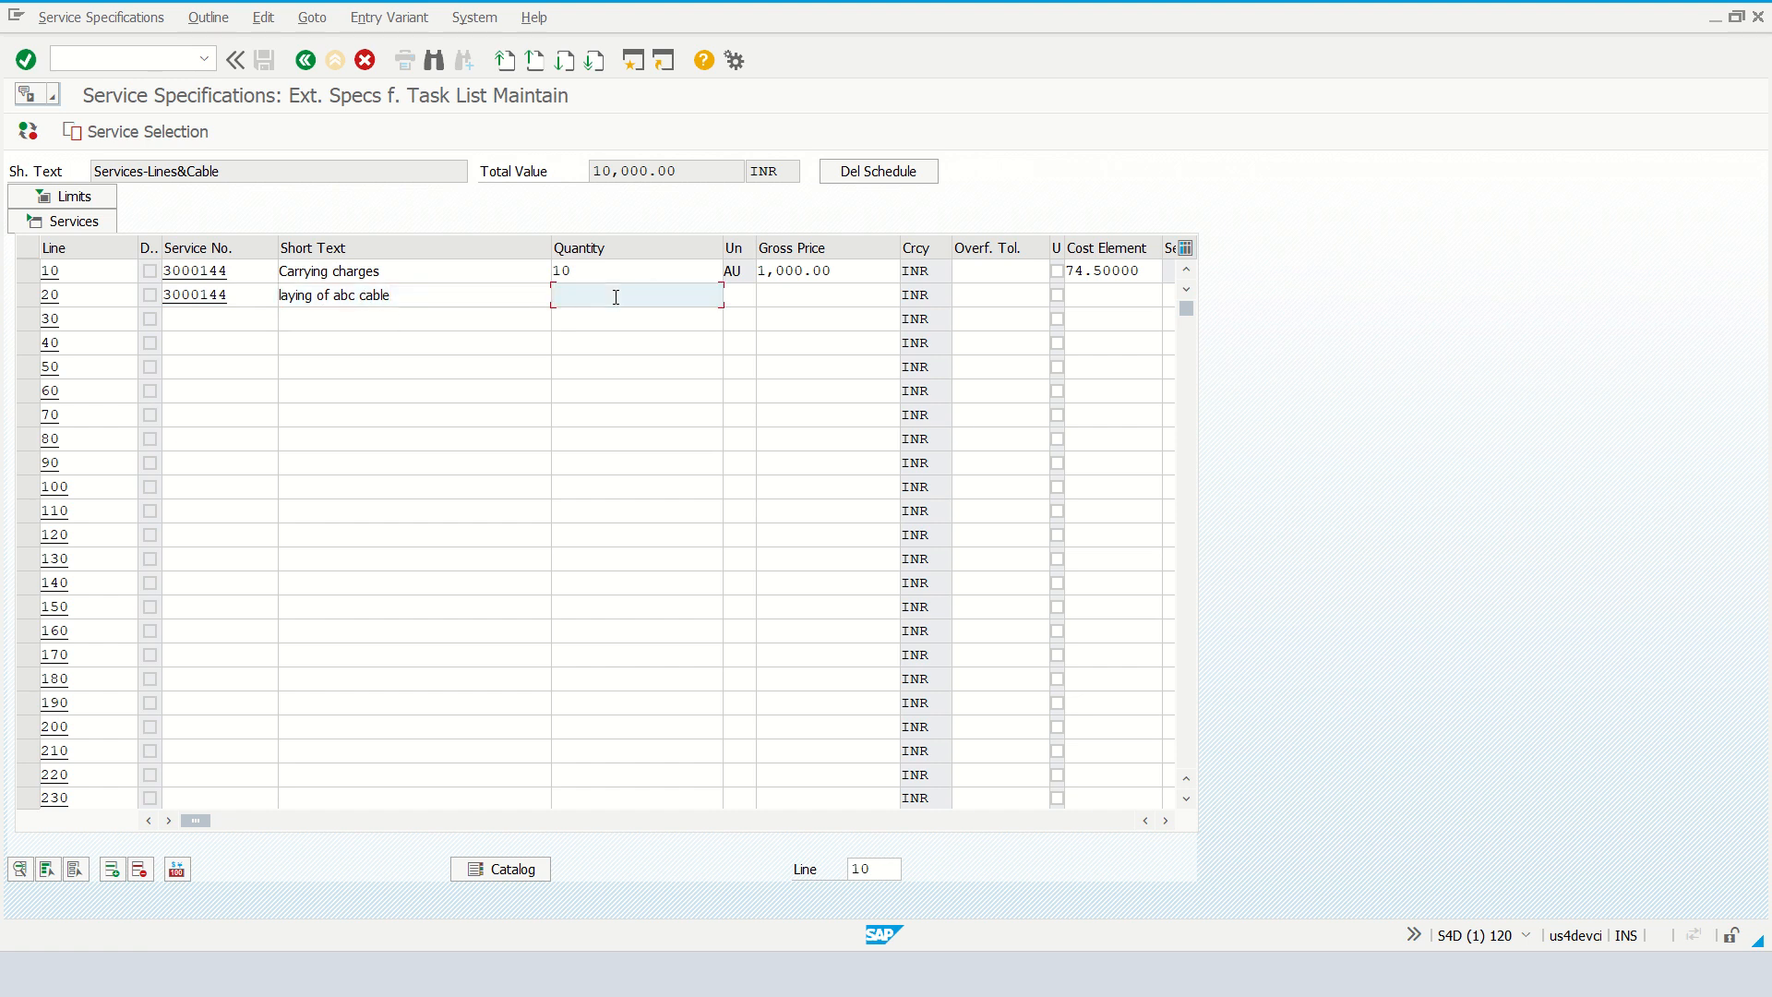
{"action": "type", "text": "20"}
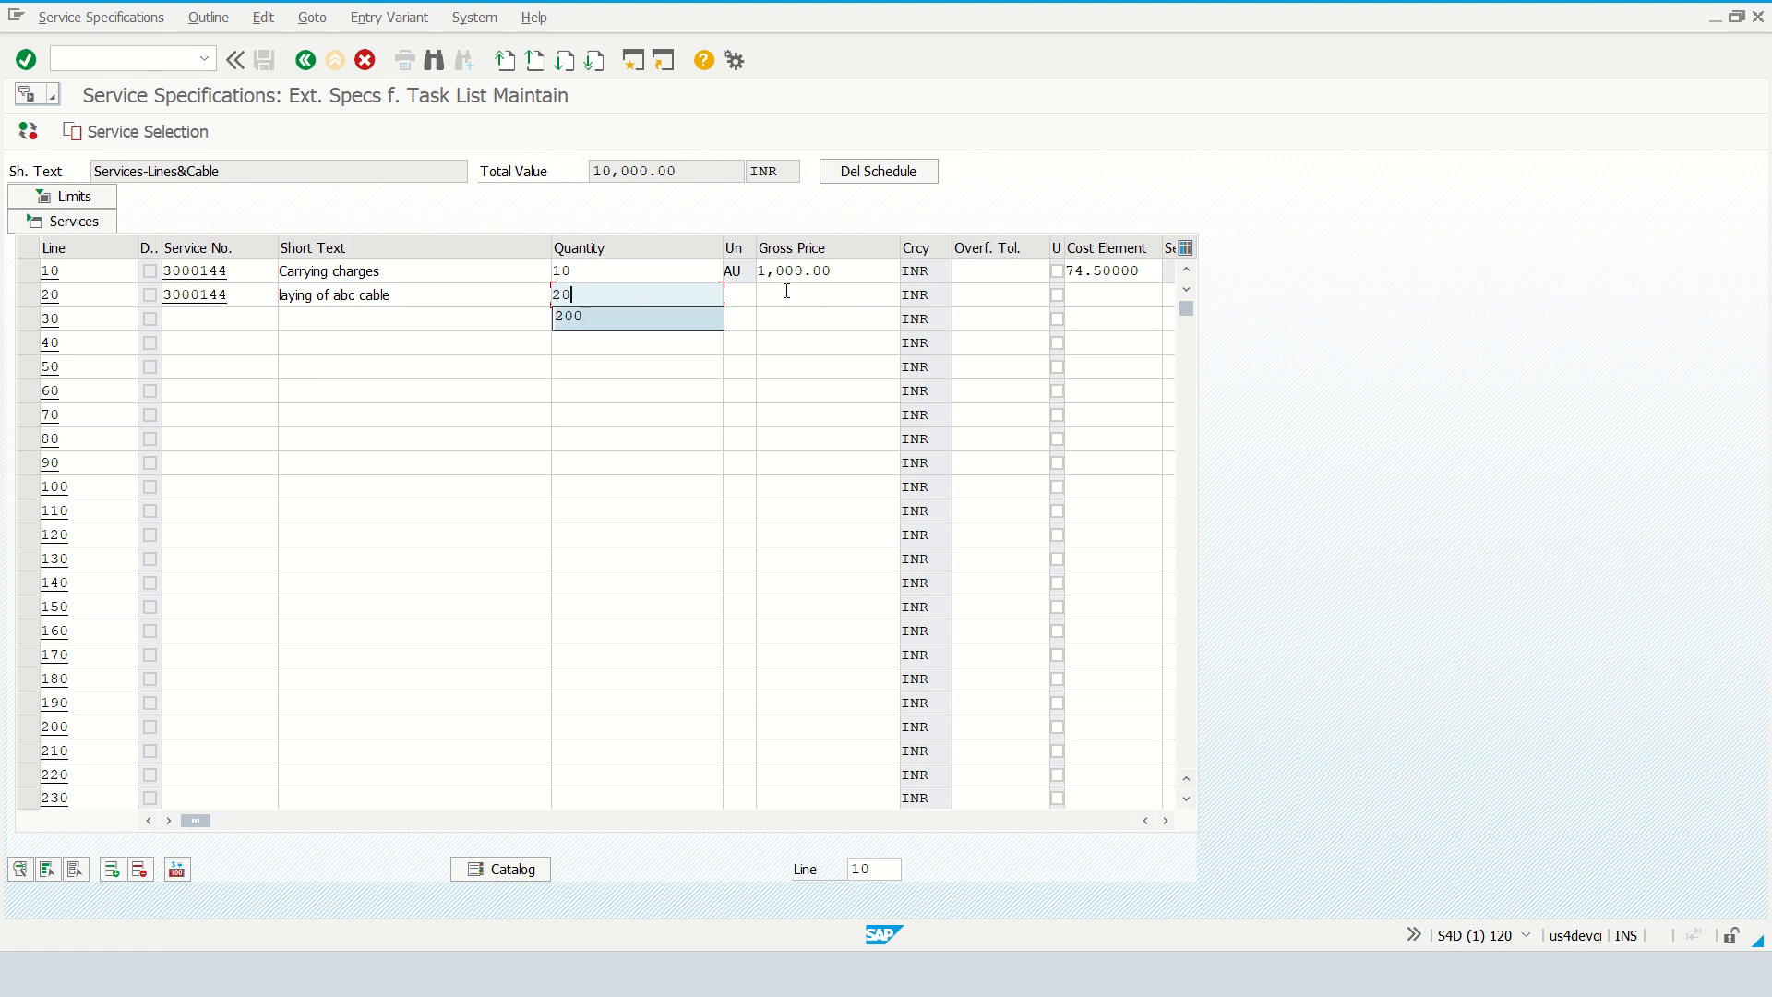
{"action": "left_click", "coordinate": [788, 297]}
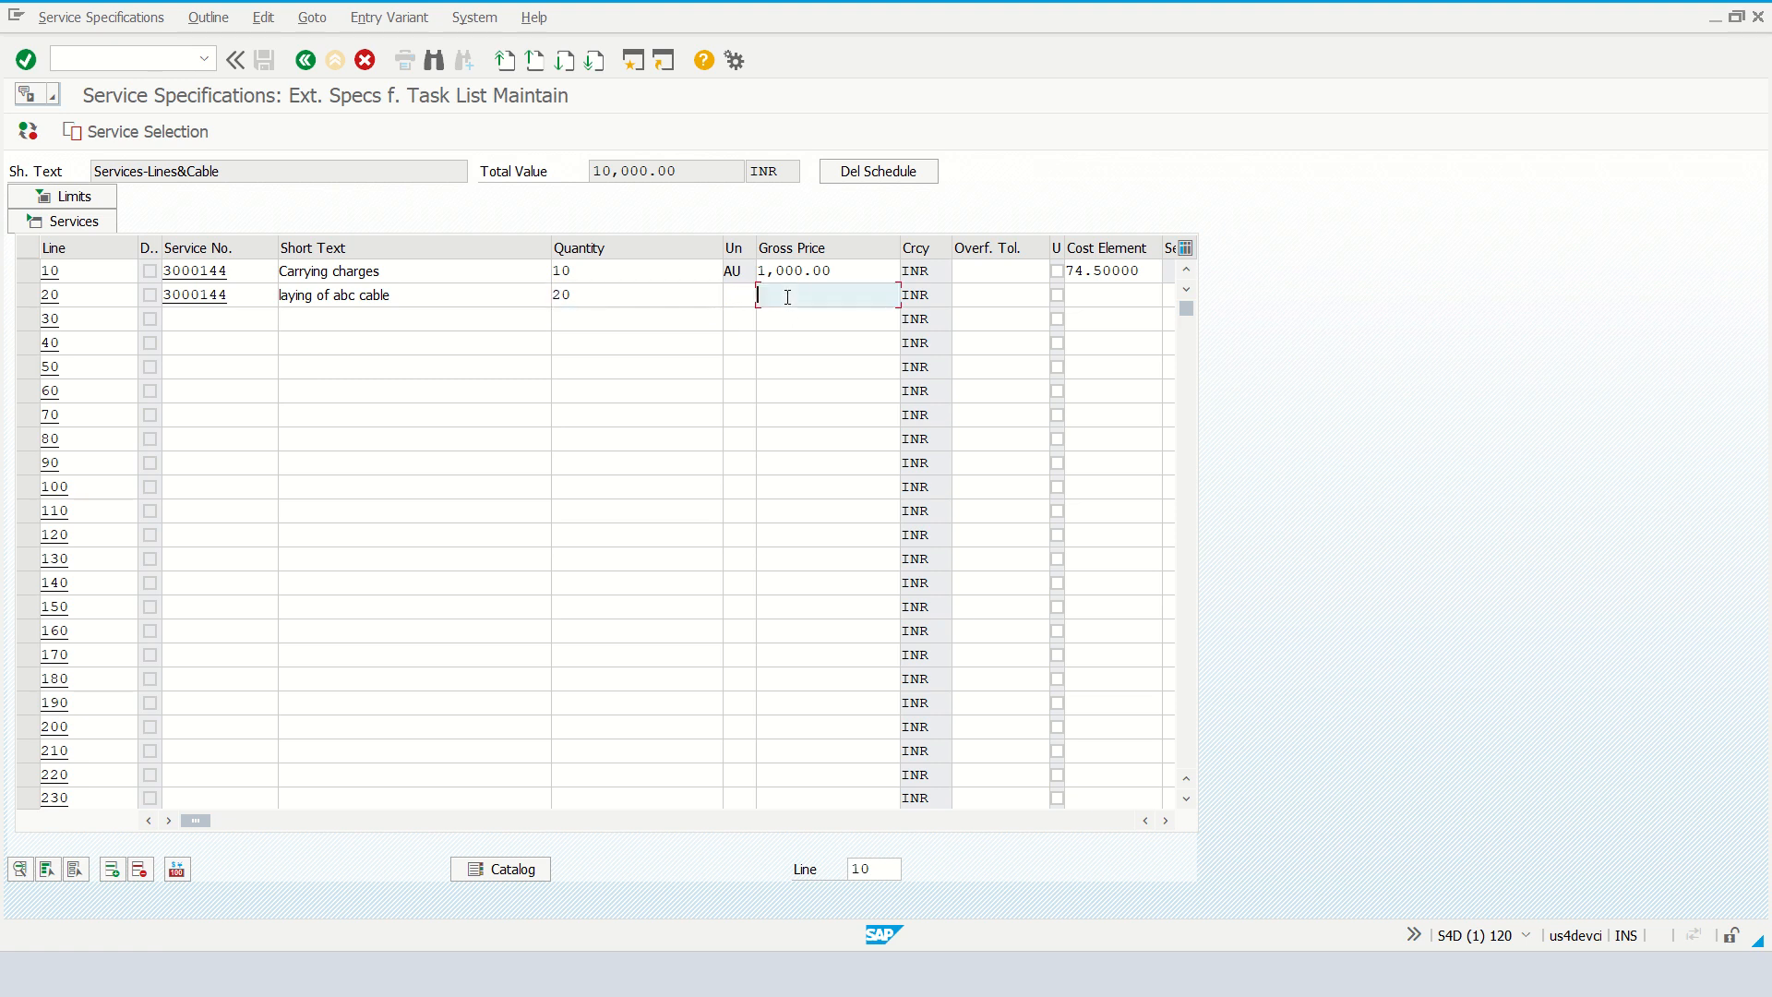
{"action": "type", "text": "1000"}
{"action": "key", "text": "Return"}
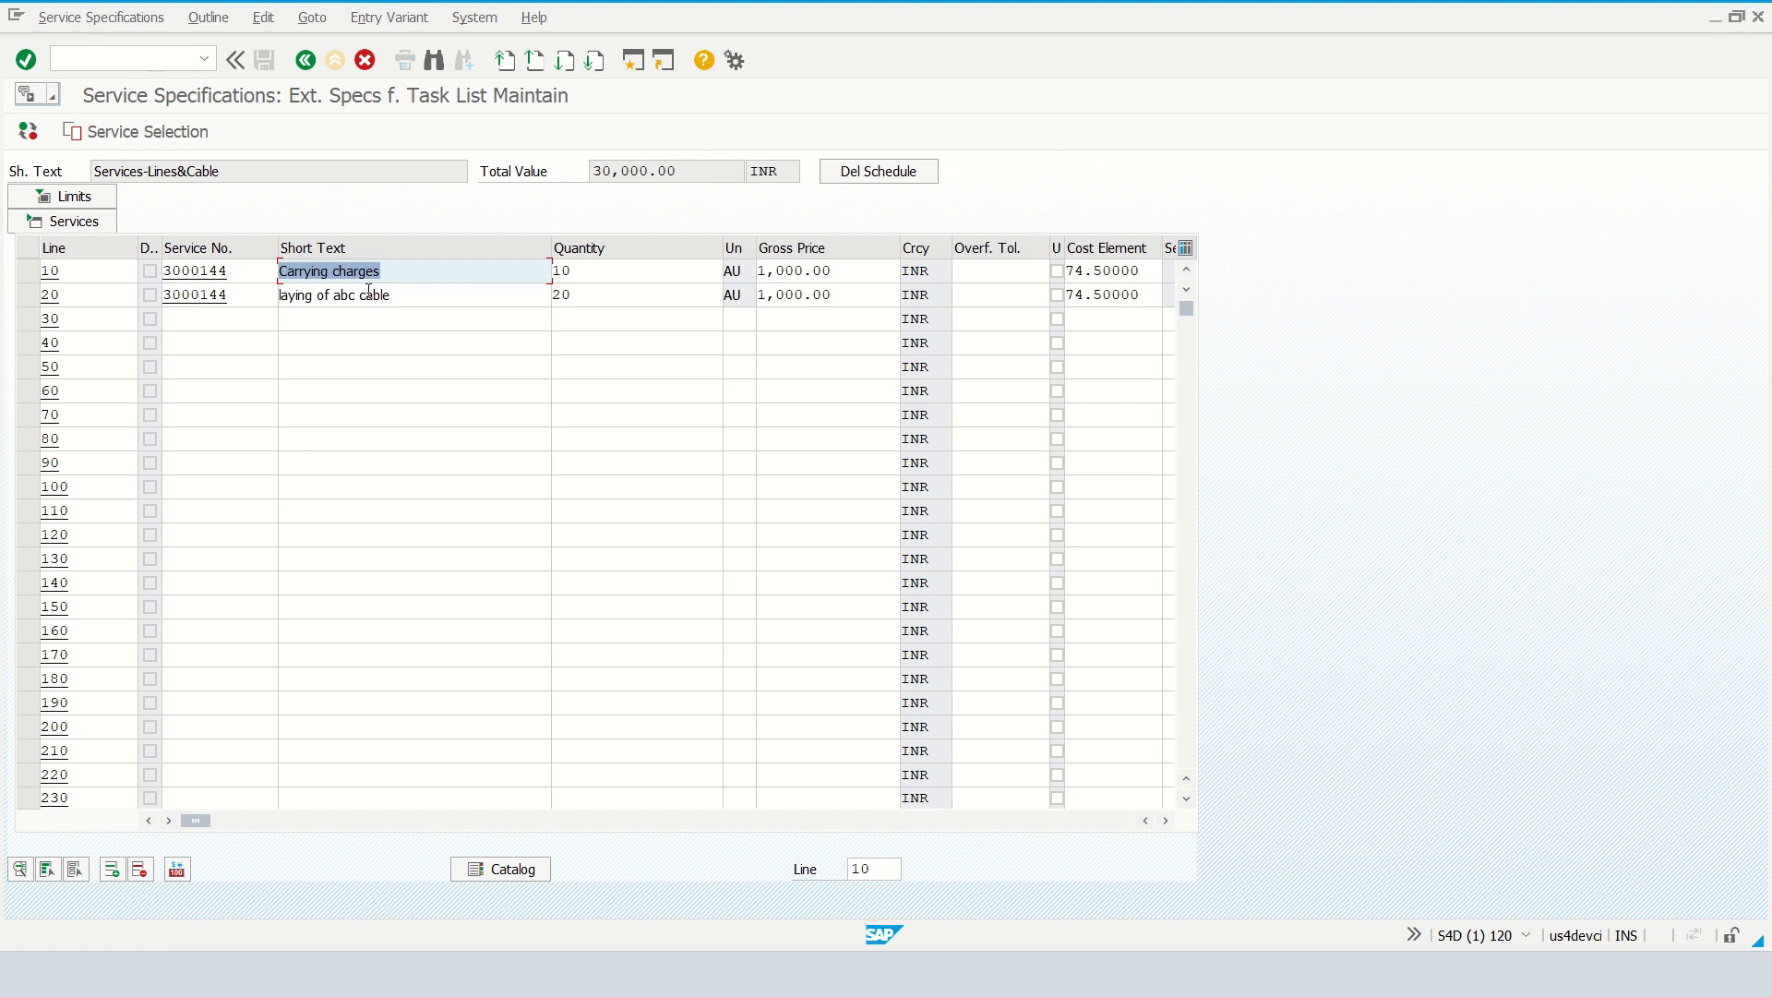
{"action": "key", "text": "shift+Tab"}
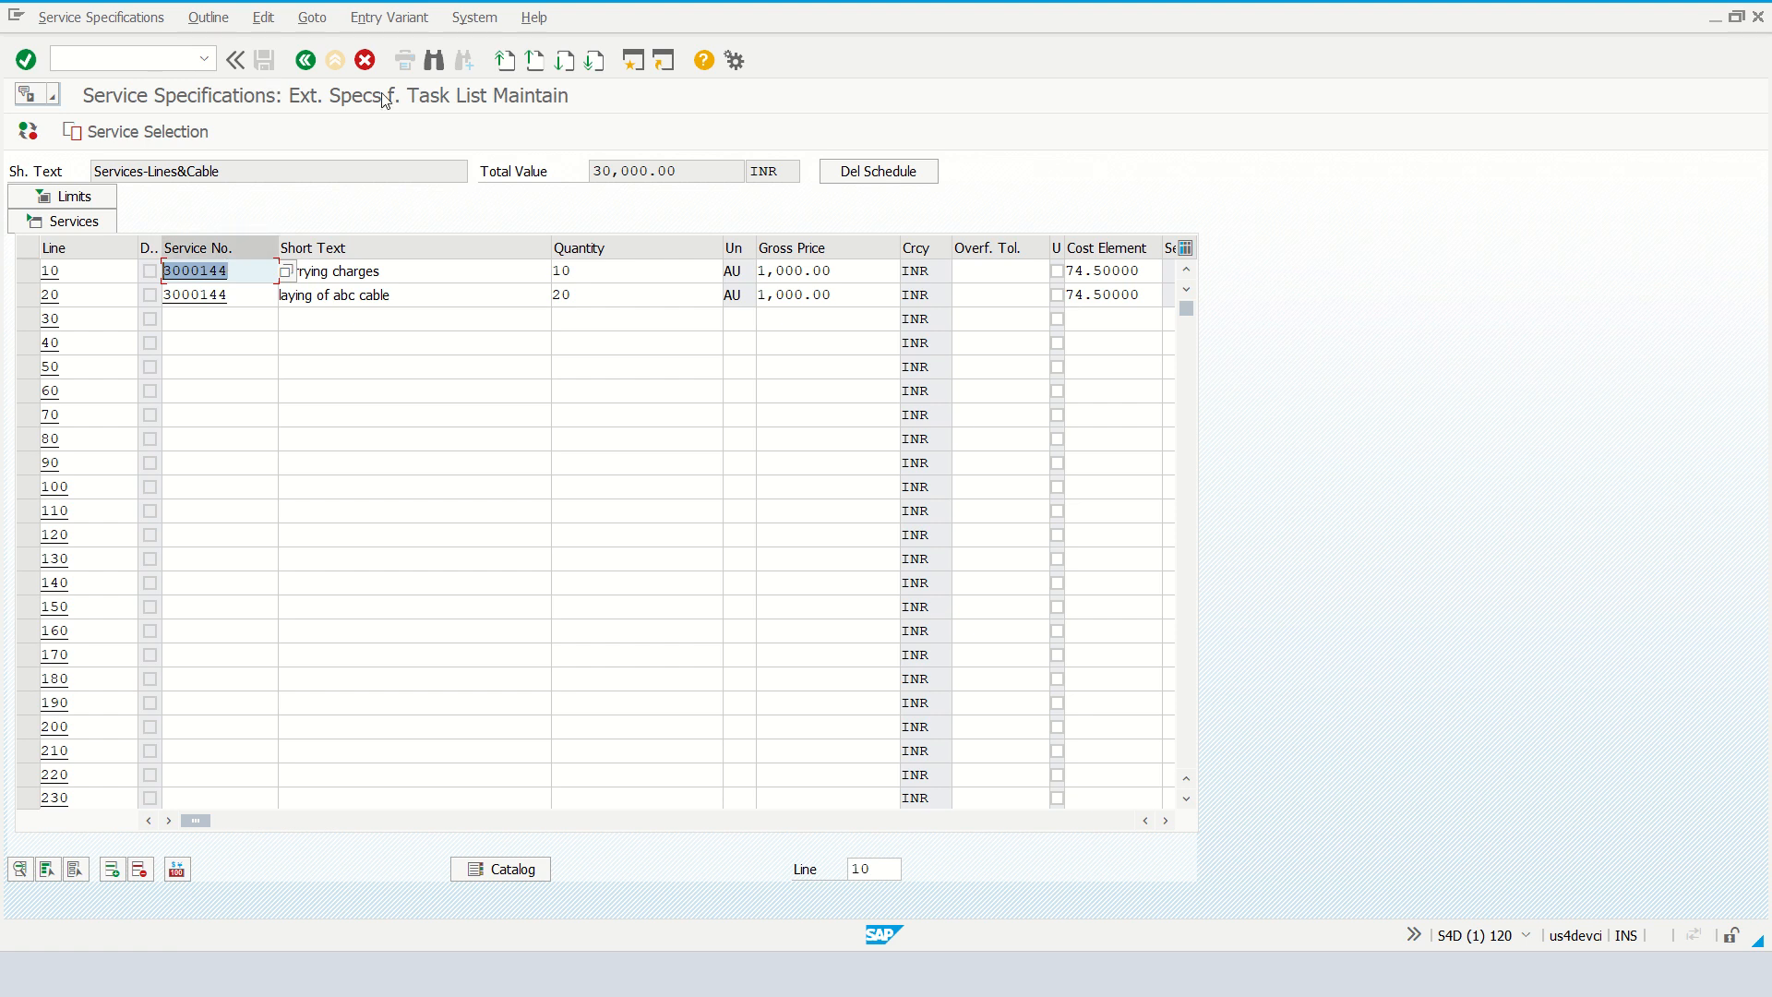
{"action": "left_click", "coordinate": [305, 61]}
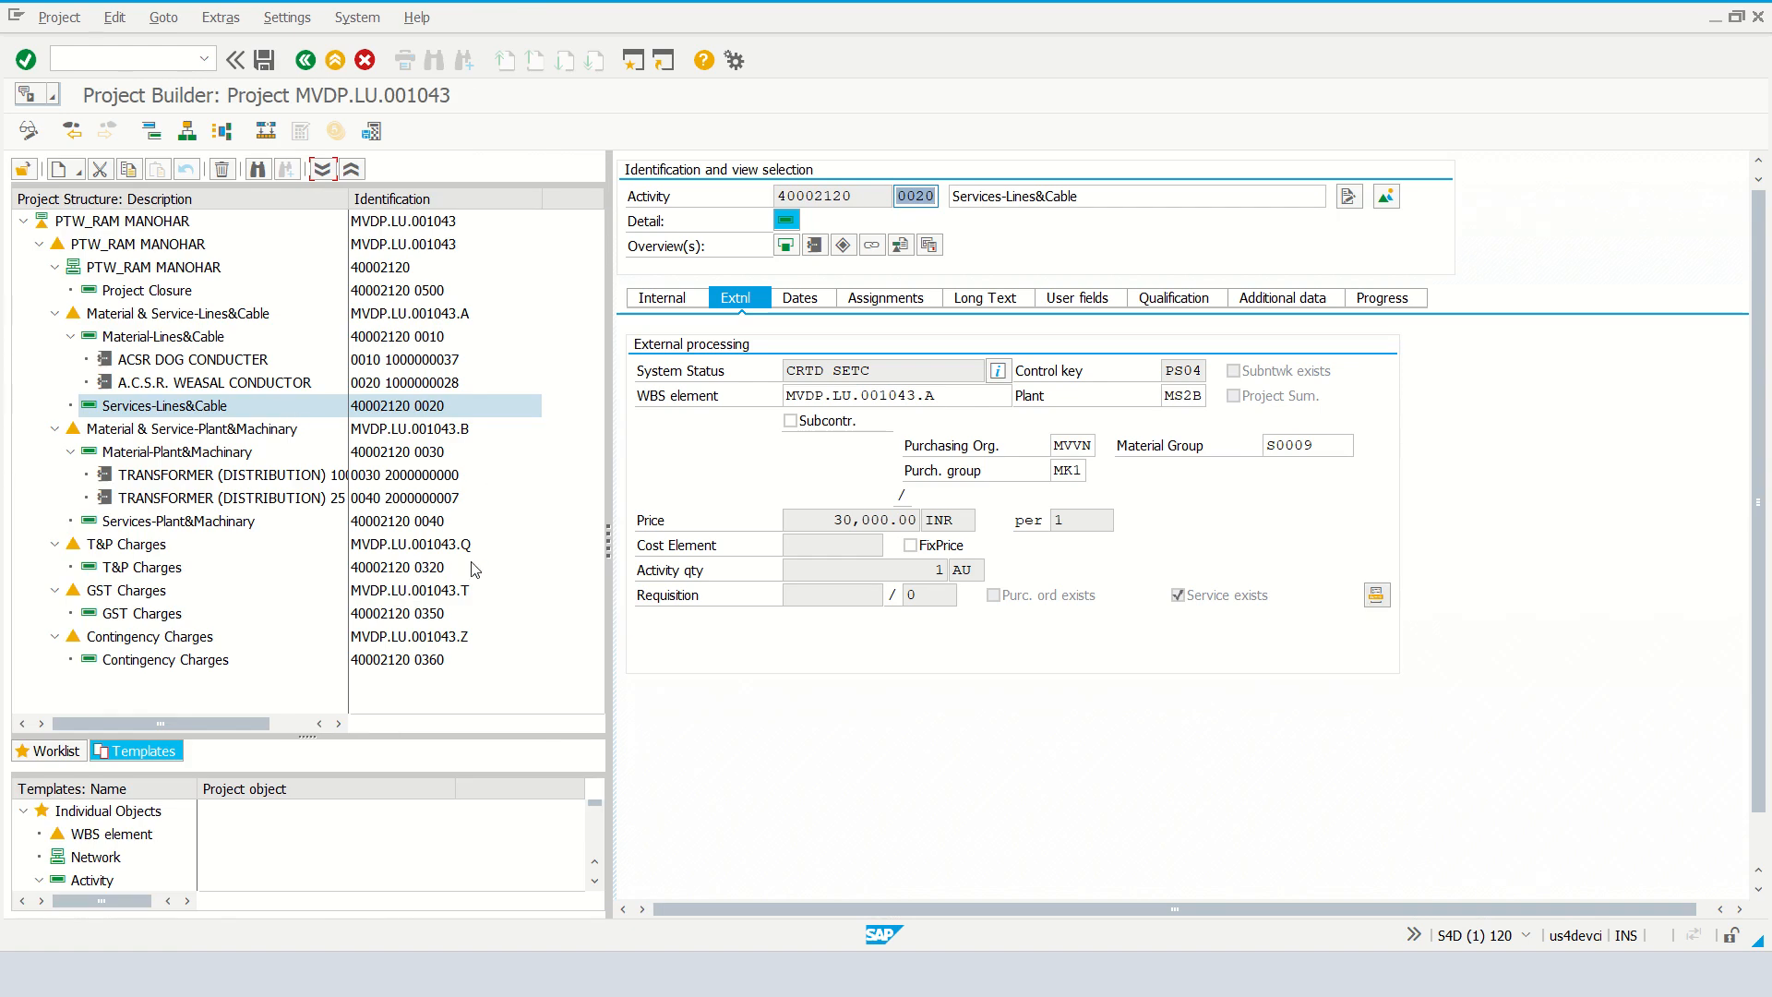
Step: Assign purchasing group MK1 to the Services-Plant&Machinery activity and proceed to its service specifications
{"action": "left_click", "coordinate": [190, 523]}
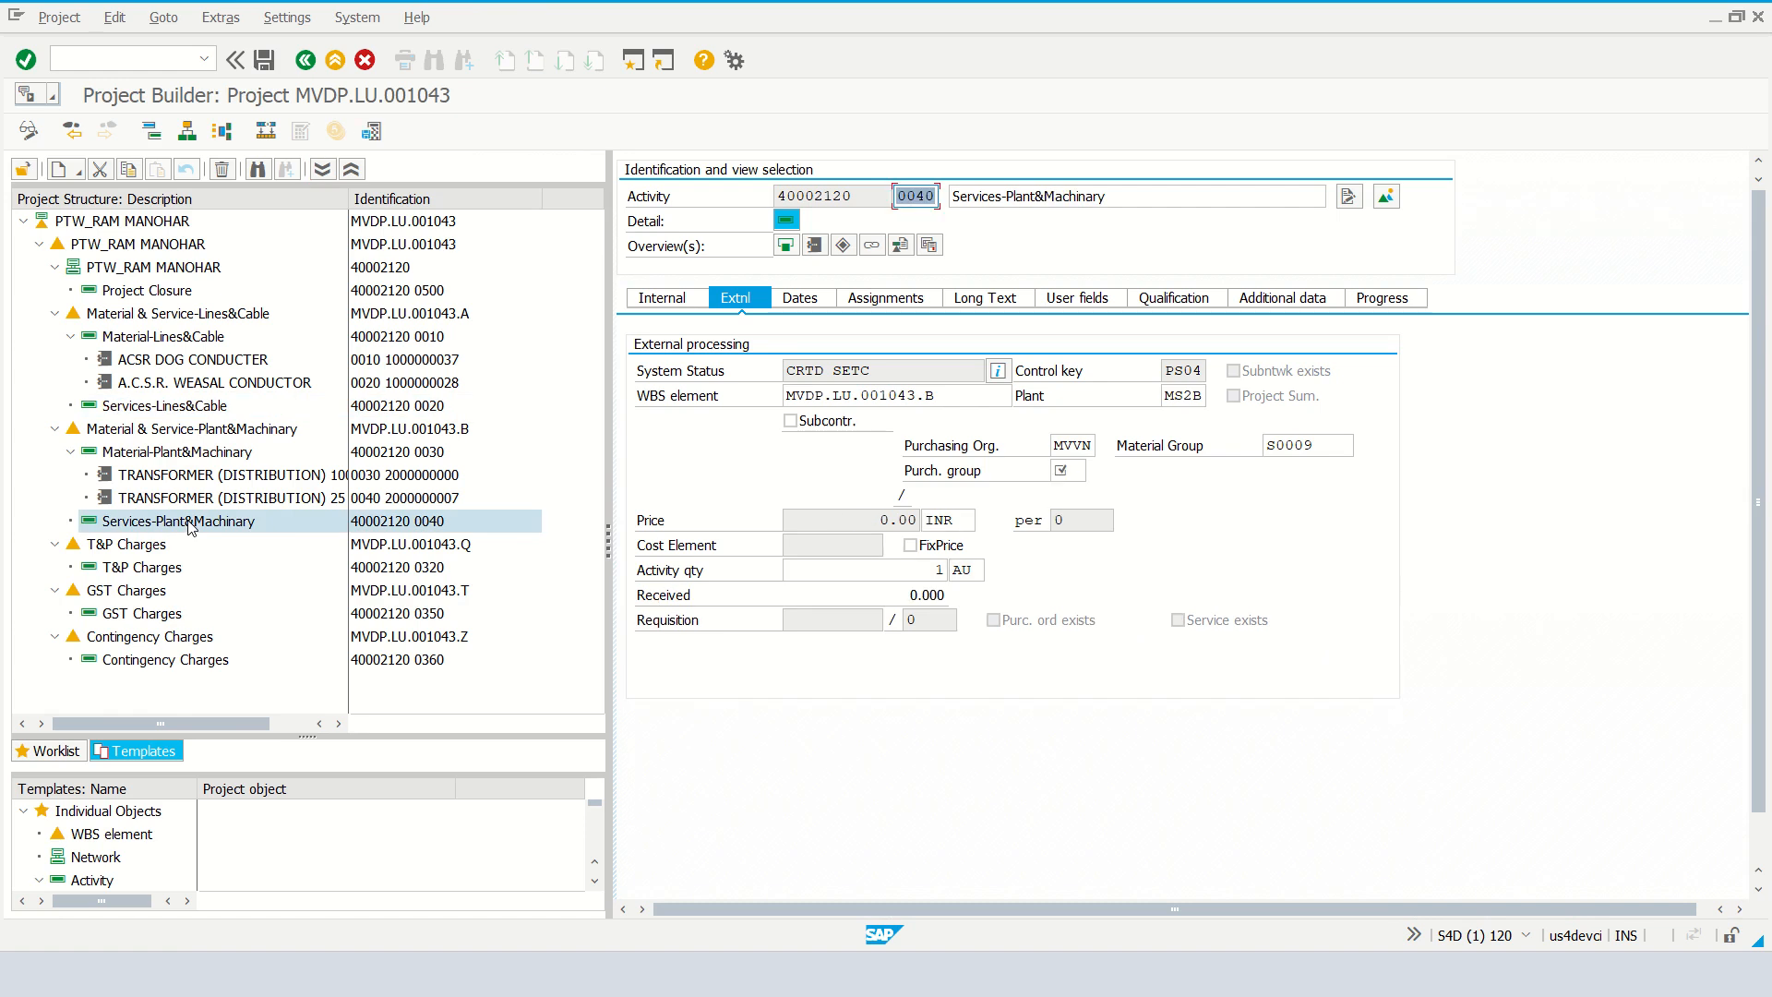
{"action": "left_click", "coordinate": [1063, 473]}
{"action": "left_click", "coordinate": [1069, 499]}
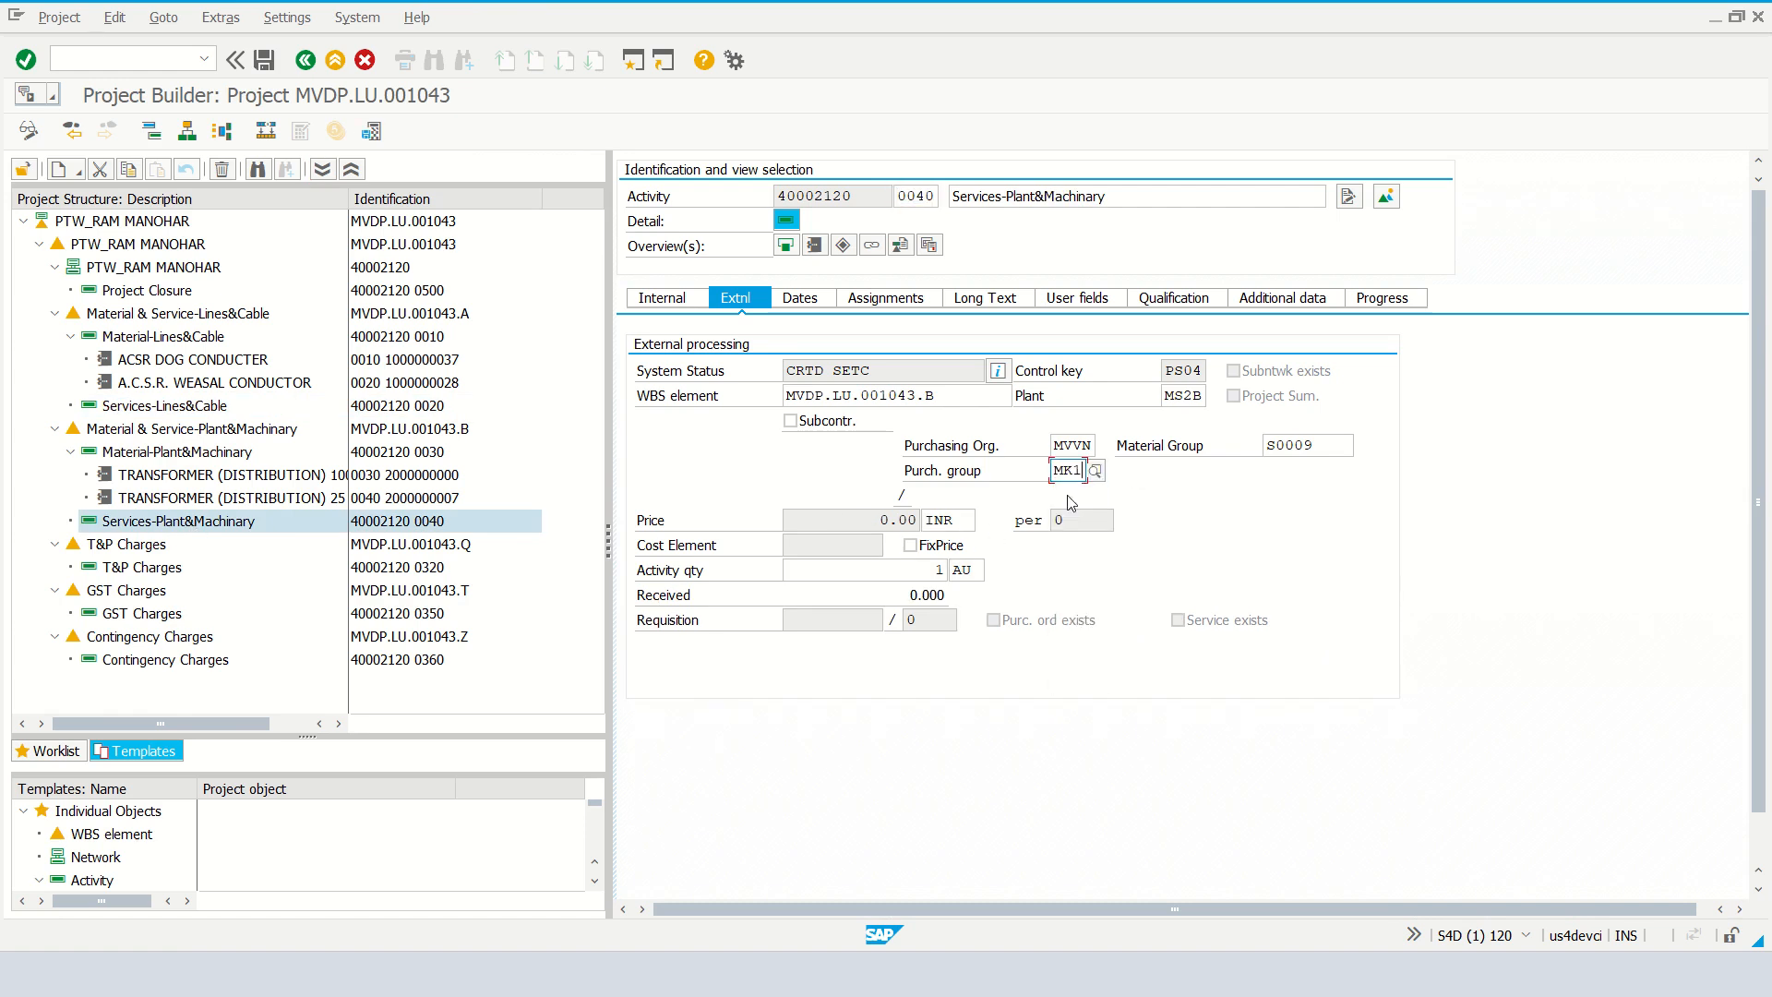
{"action": "key", "text": "Return"}
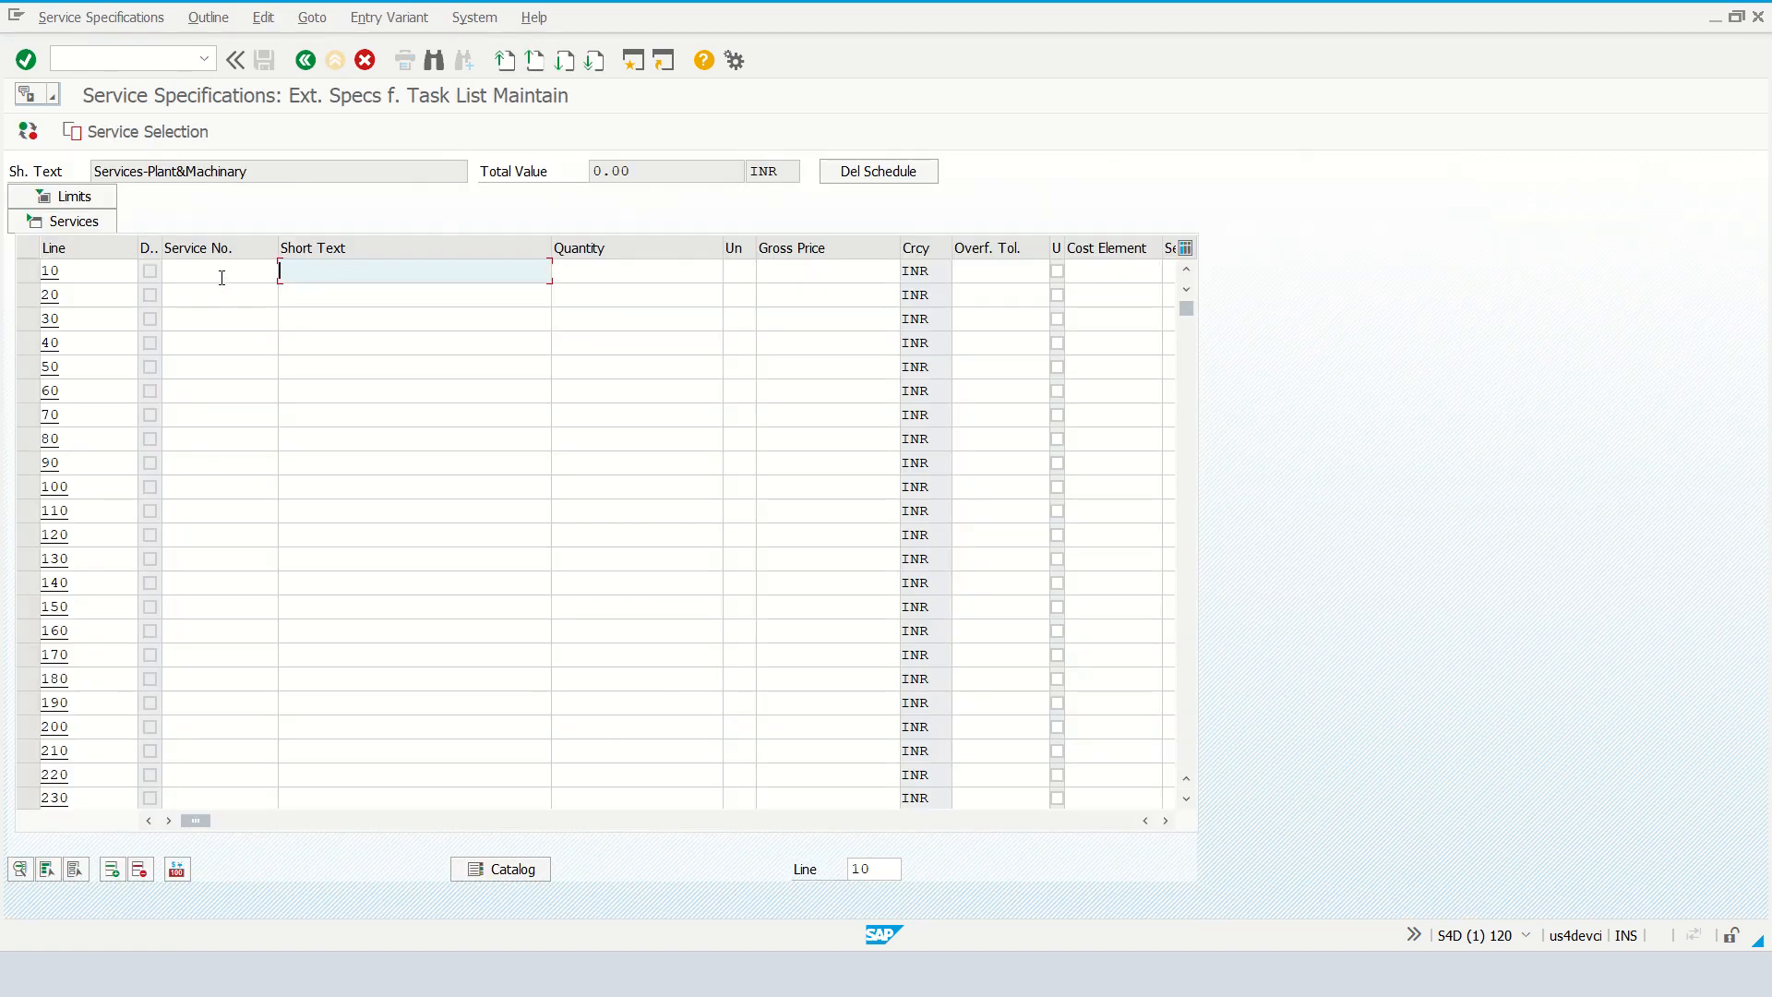
Step: Try to find a service number for line 10 matching *plant*mac* without the main item restriction, and close the search
{"action": "left_click", "coordinate": [223, 272]}
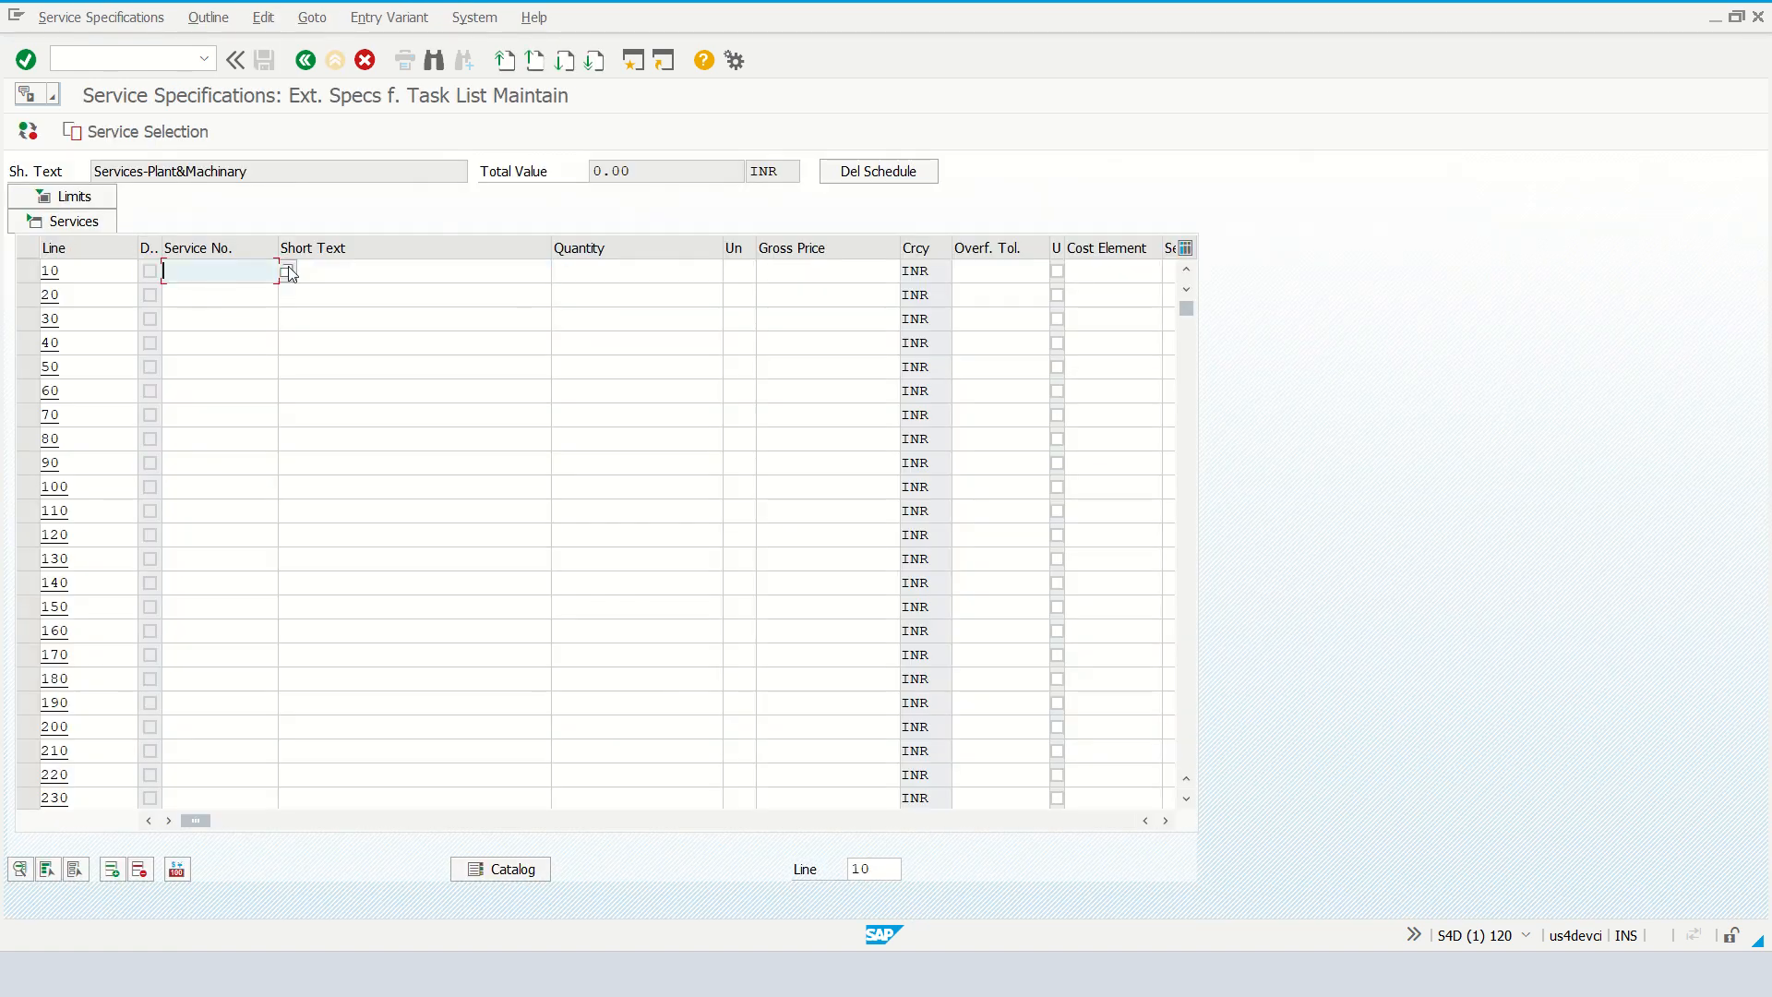
{"action": "left_click", "coordinate": [289, 273]}
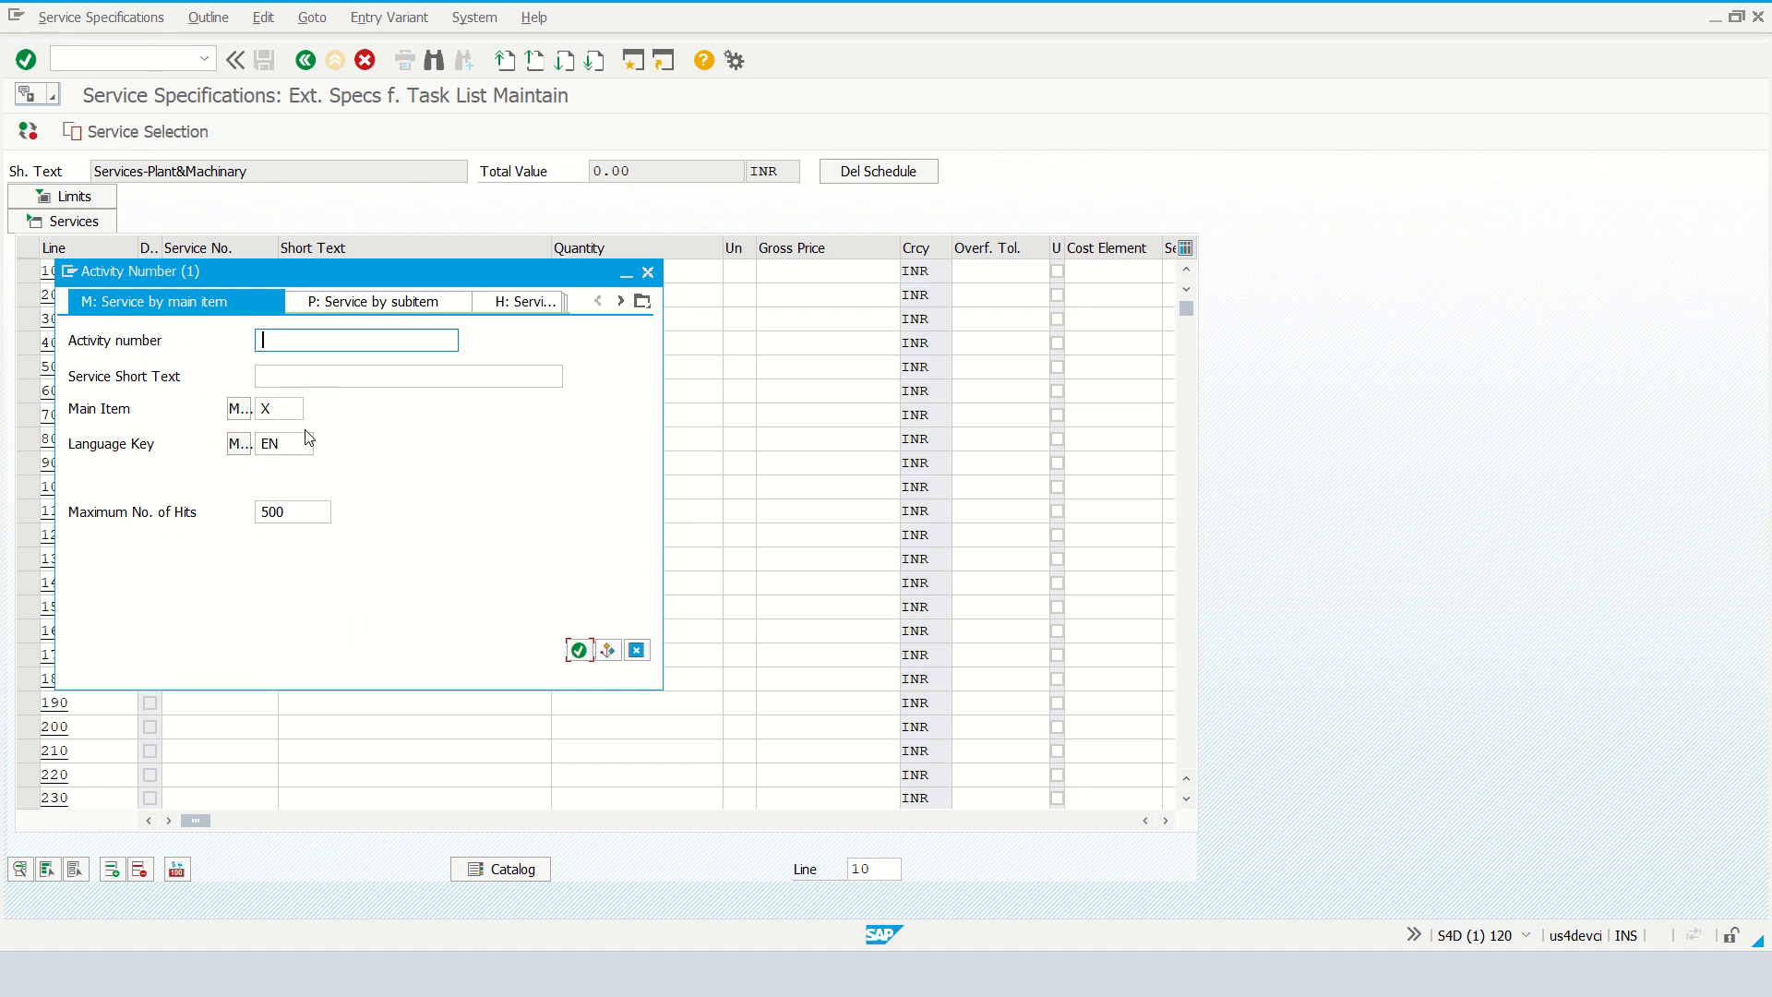
{"action": "left_click", "coordinate": [277, 408]}
{"action": "key", "text": "Delete"}
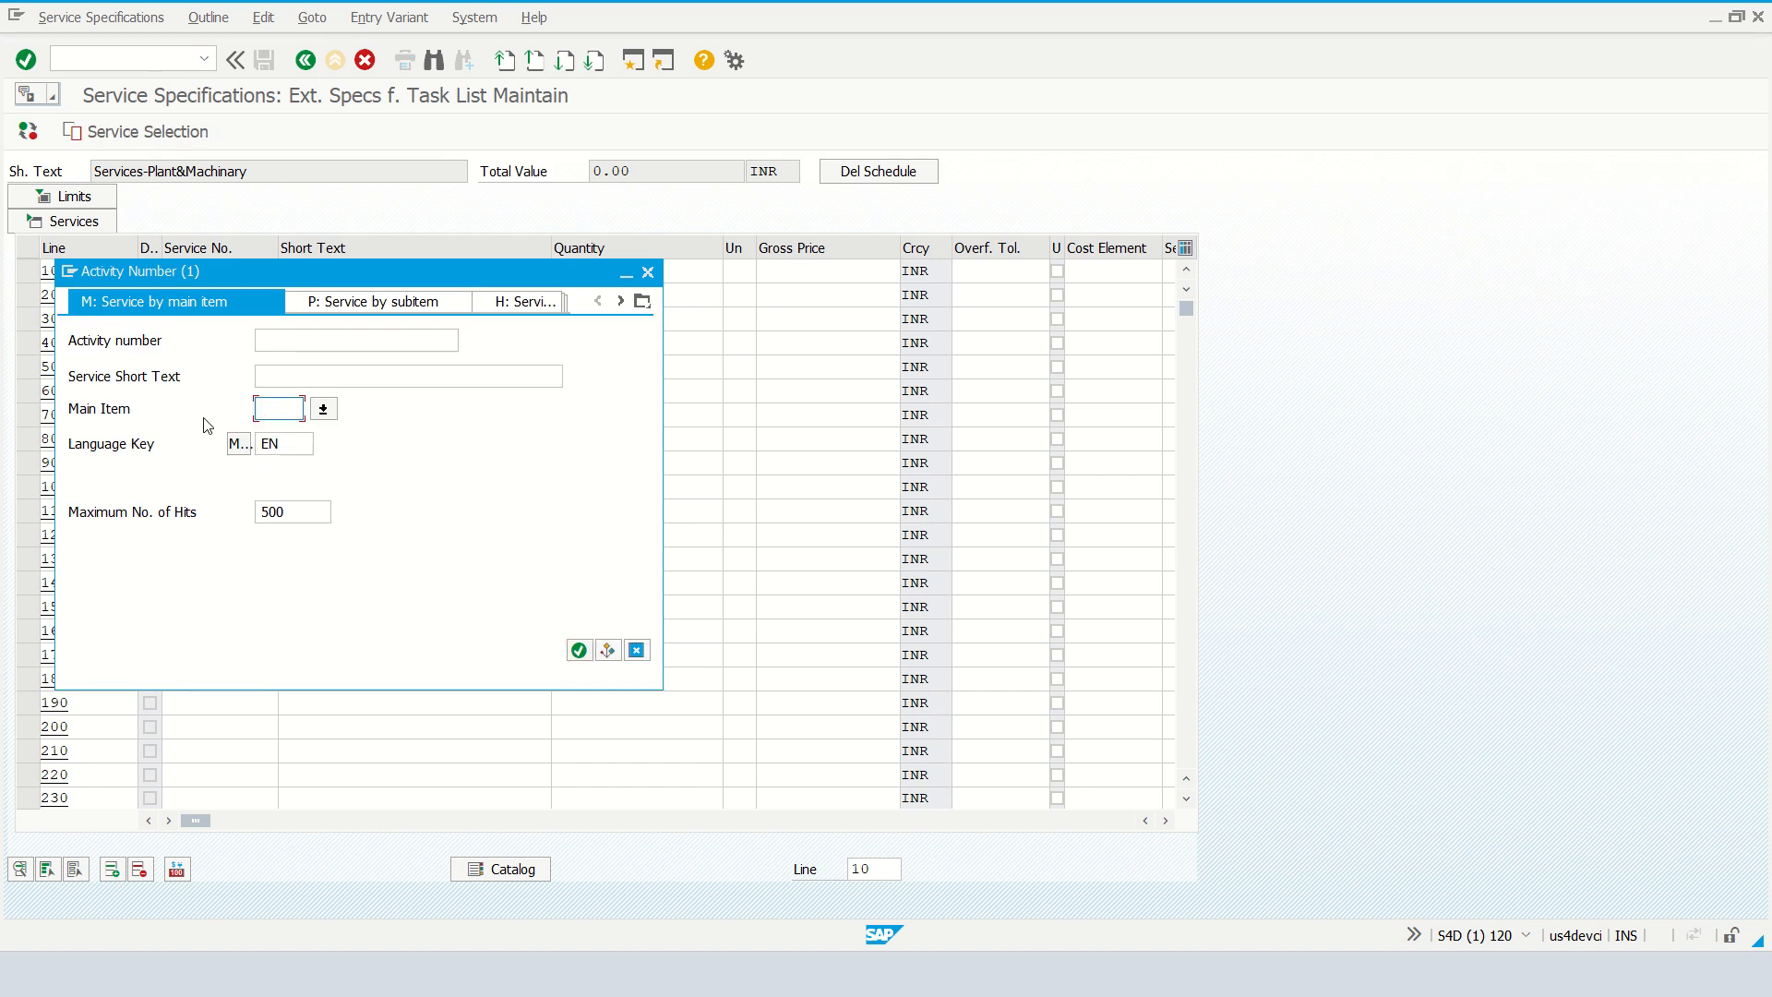
{"action": "left_click", "coordinate": [283, 376]}
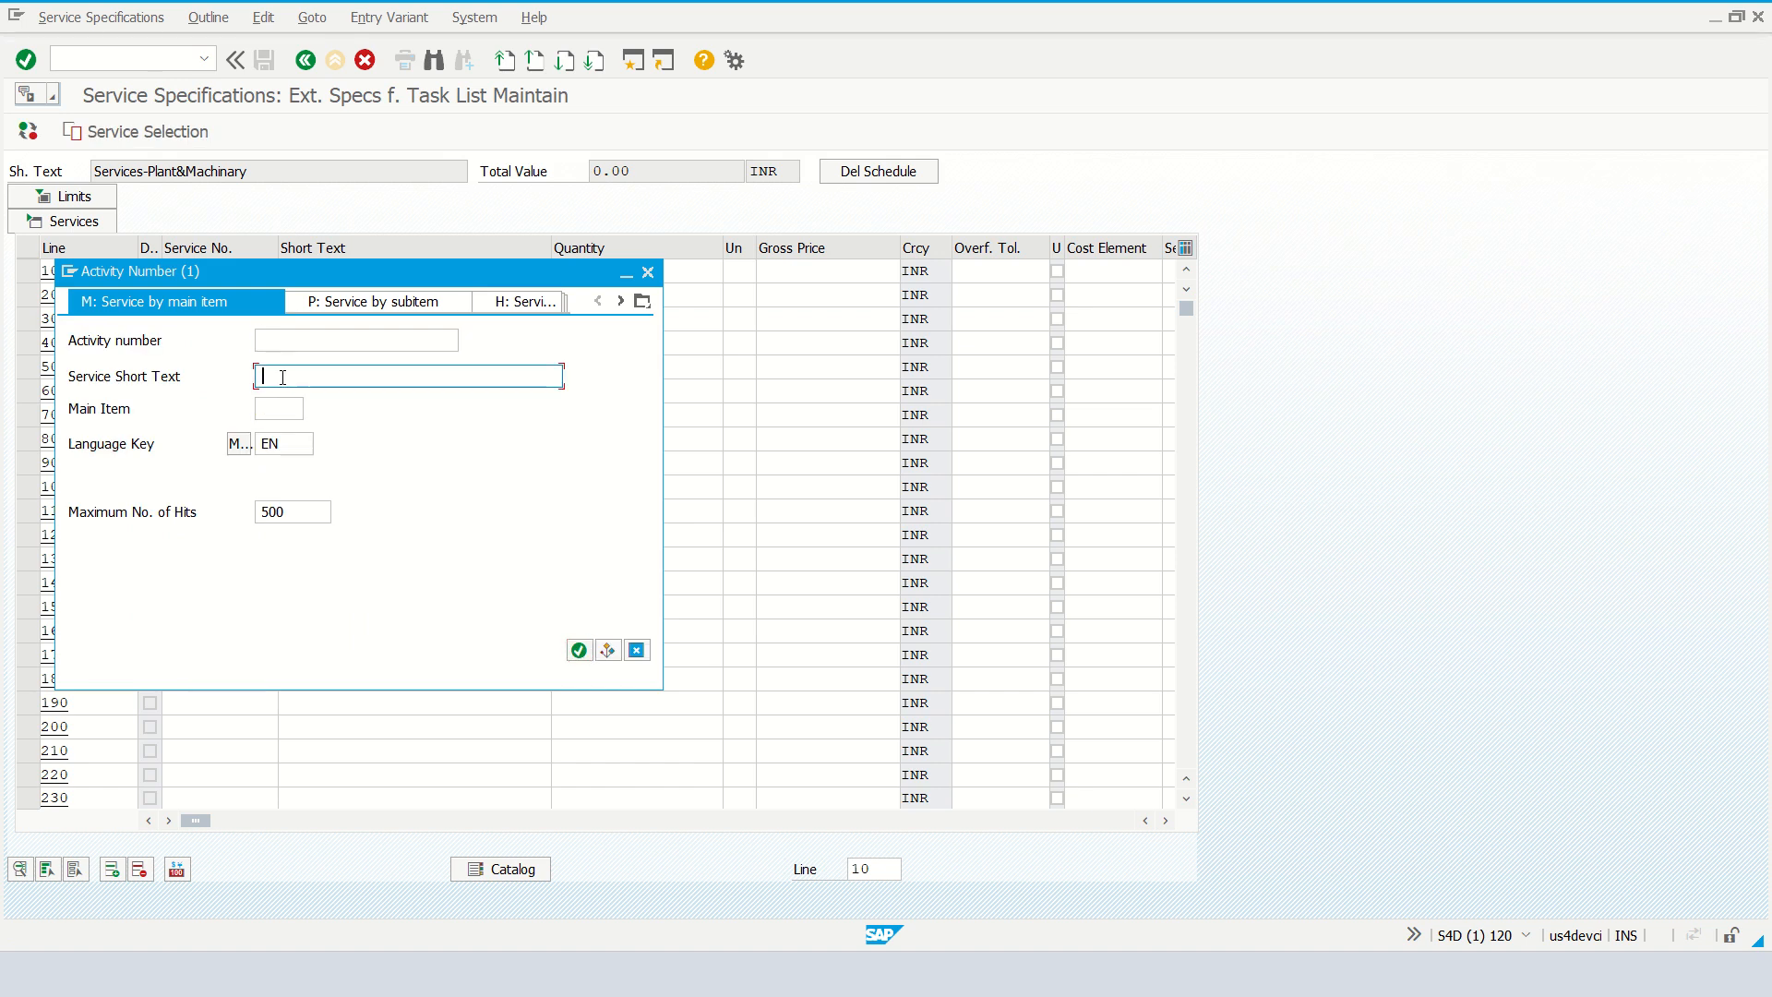
{"action": "type", "text": "*plant*"}
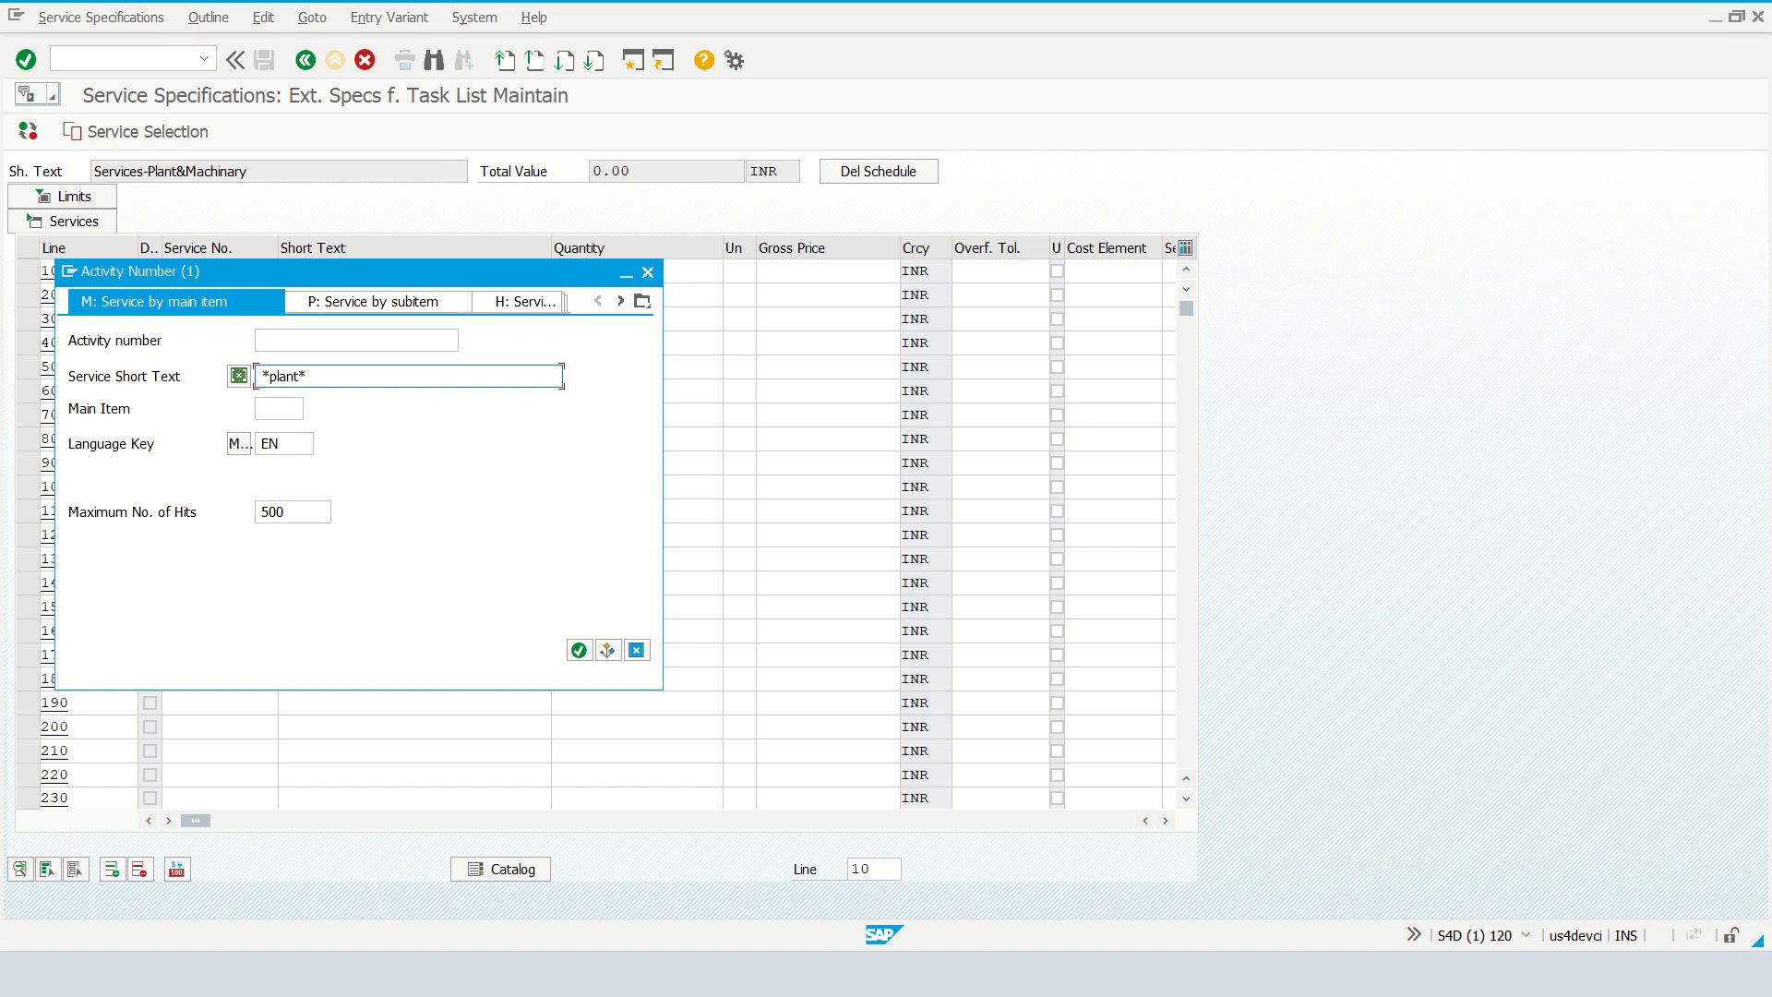
{"action": "type", "text": "mac*"}
{"action": "key", "text": "Return"}
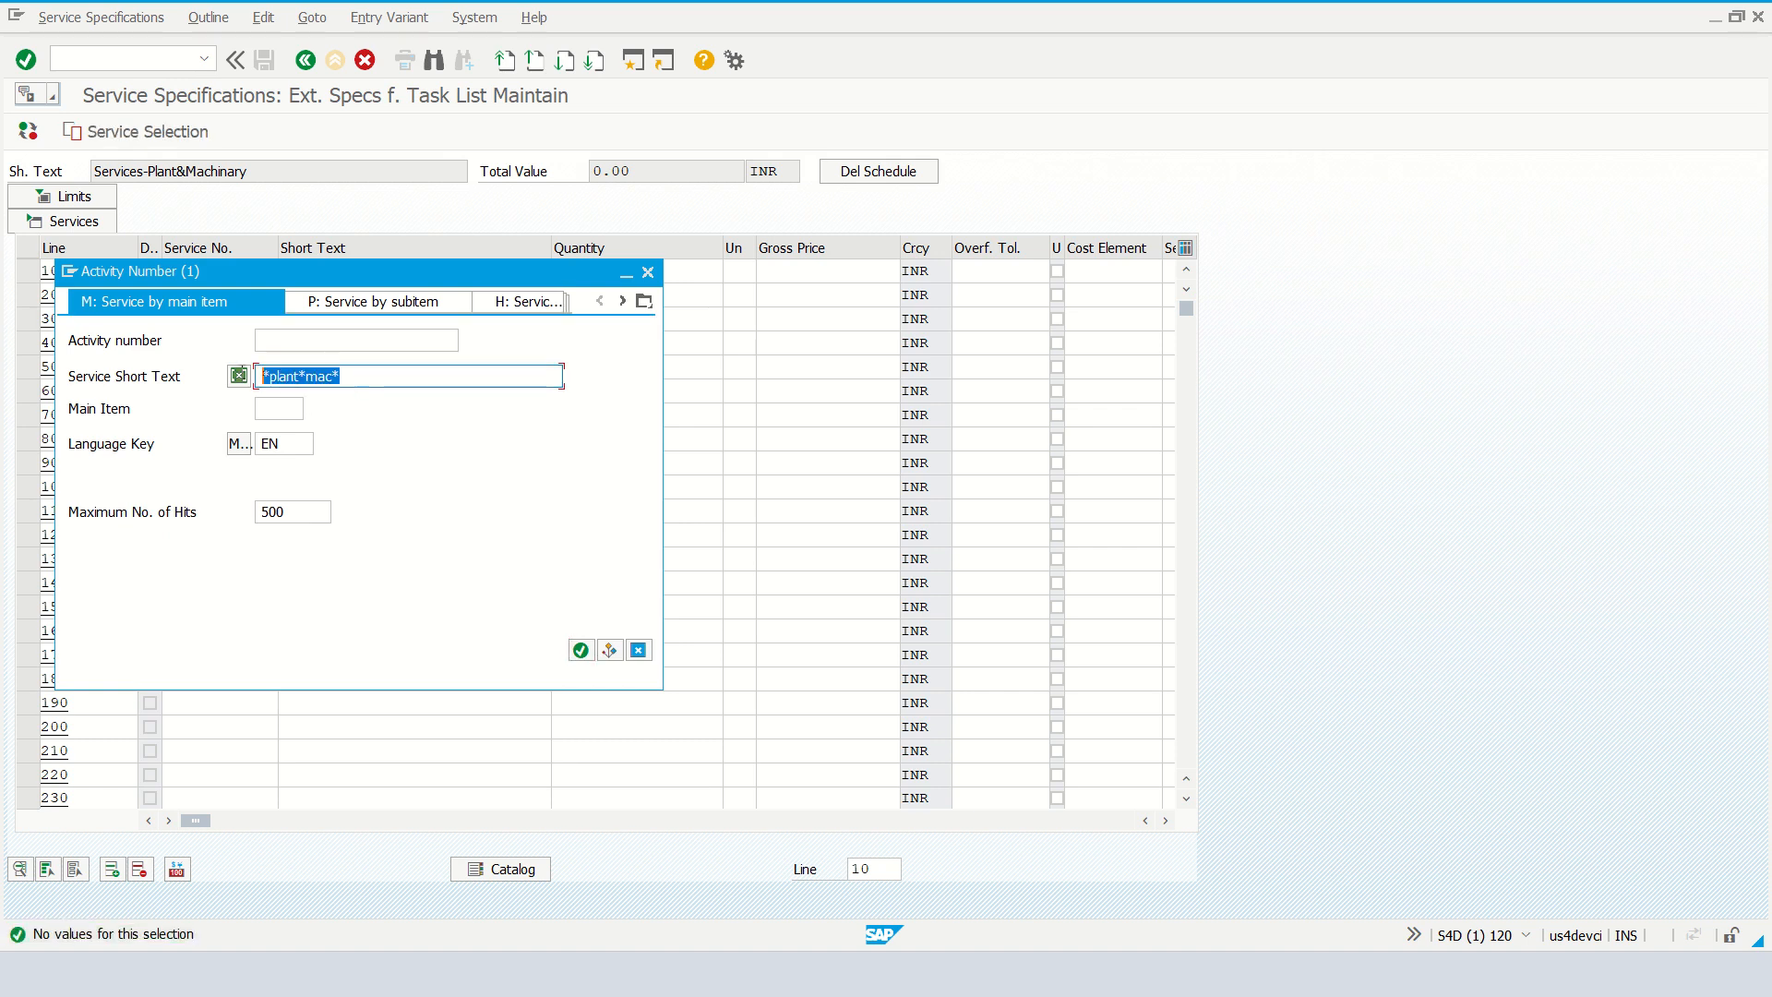
{"action": "key", "text": "BackSpace"}
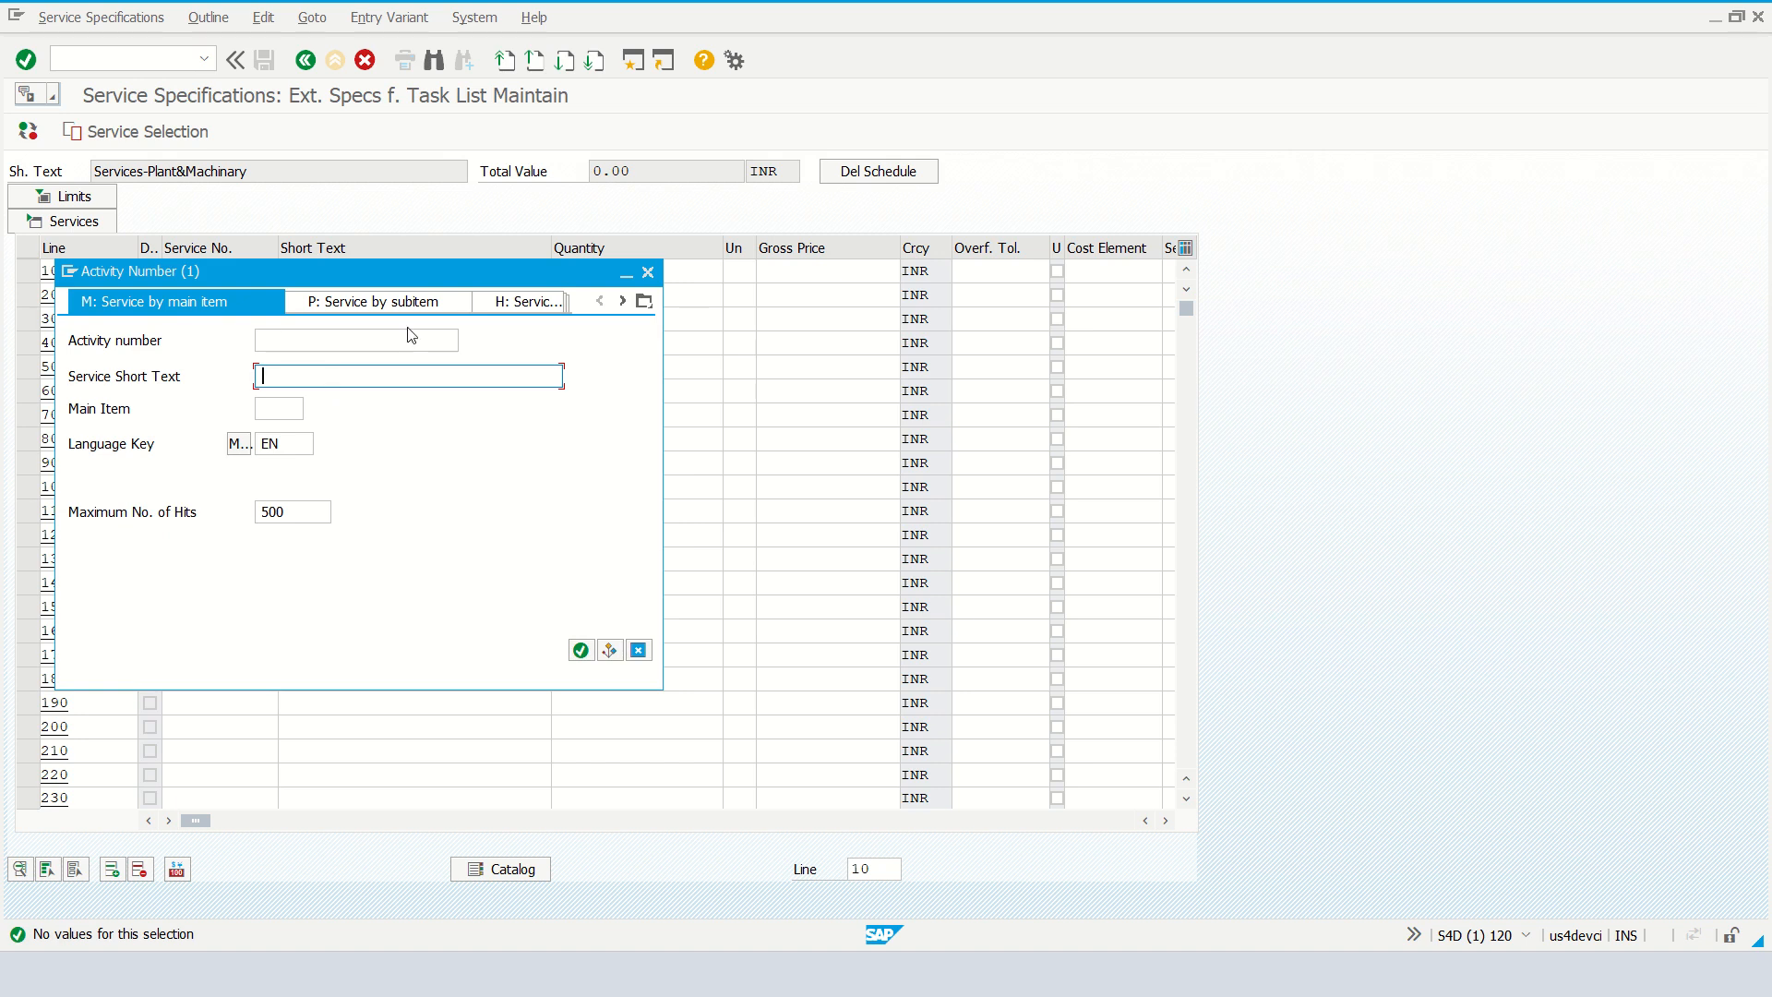
{"action": "left_click", "coordinate": [648, 273]}
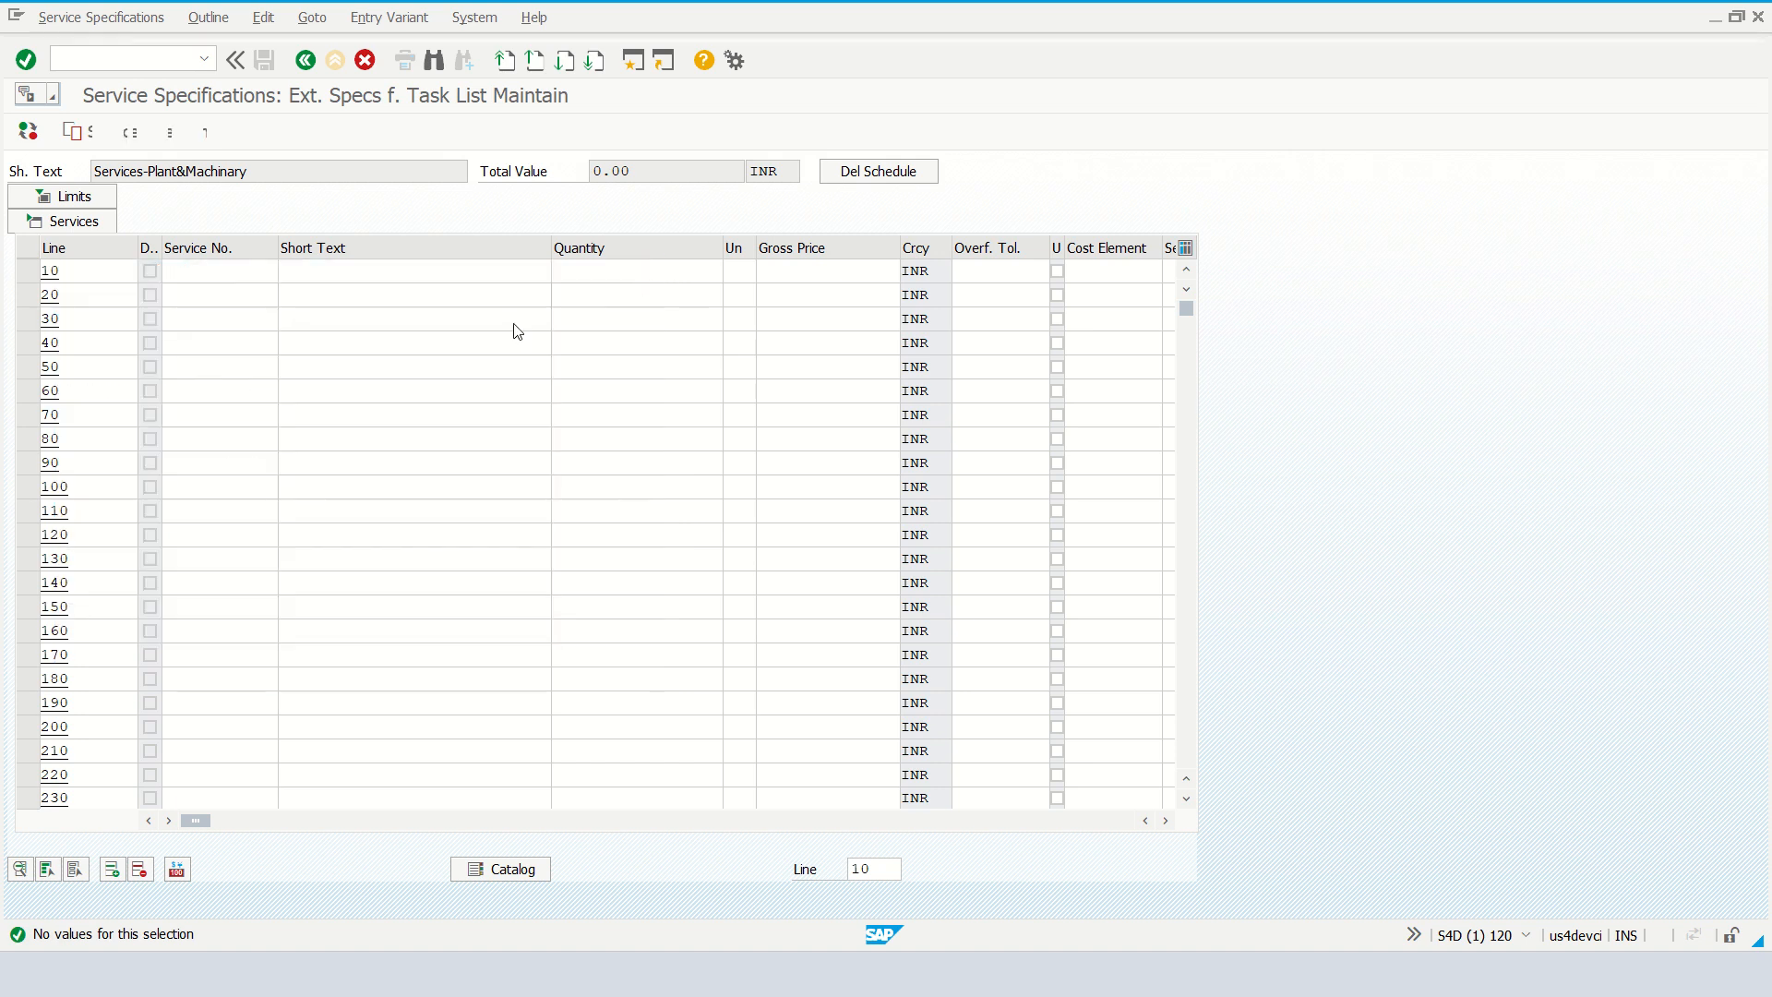
Step: Enter service number 3000143 in line 10 of the Services-Plant&Machinery specifications
{"action": "left_click", "coordinate": [210, 269]}
{"action": "type", "text": "3"}
{"action": "left_click", "coordinate": [224, 289]}
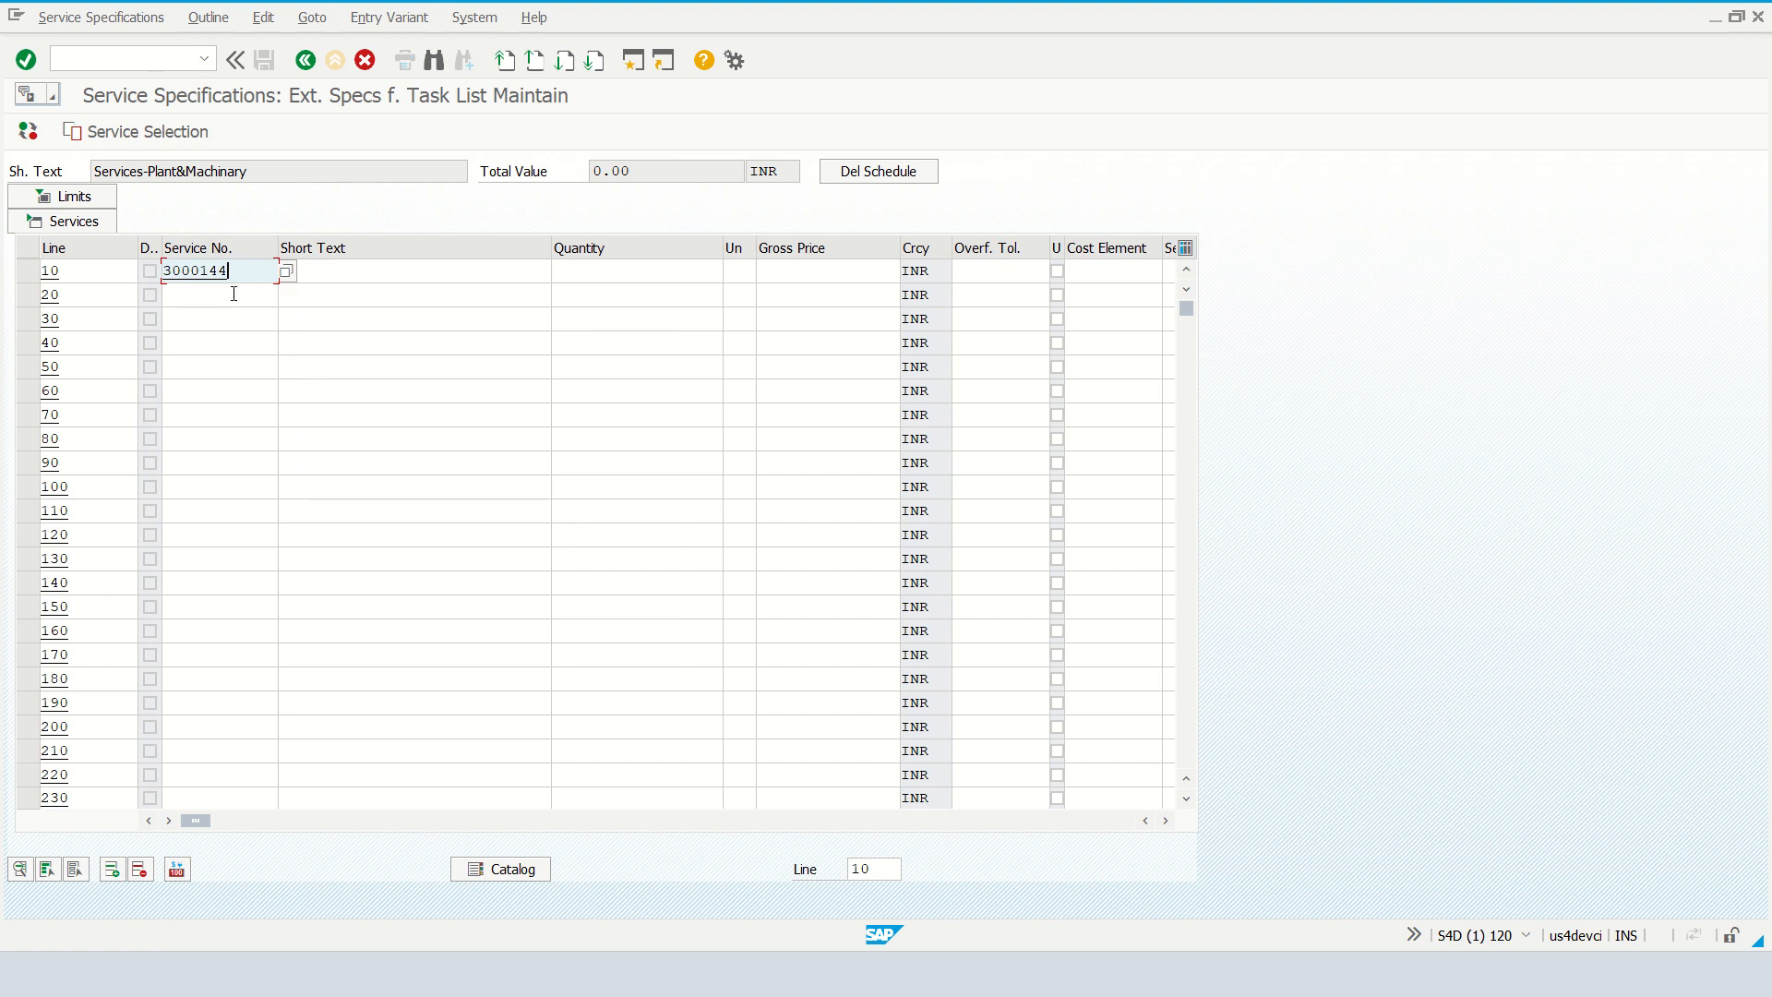
{"action": "key", "text": "Return"}
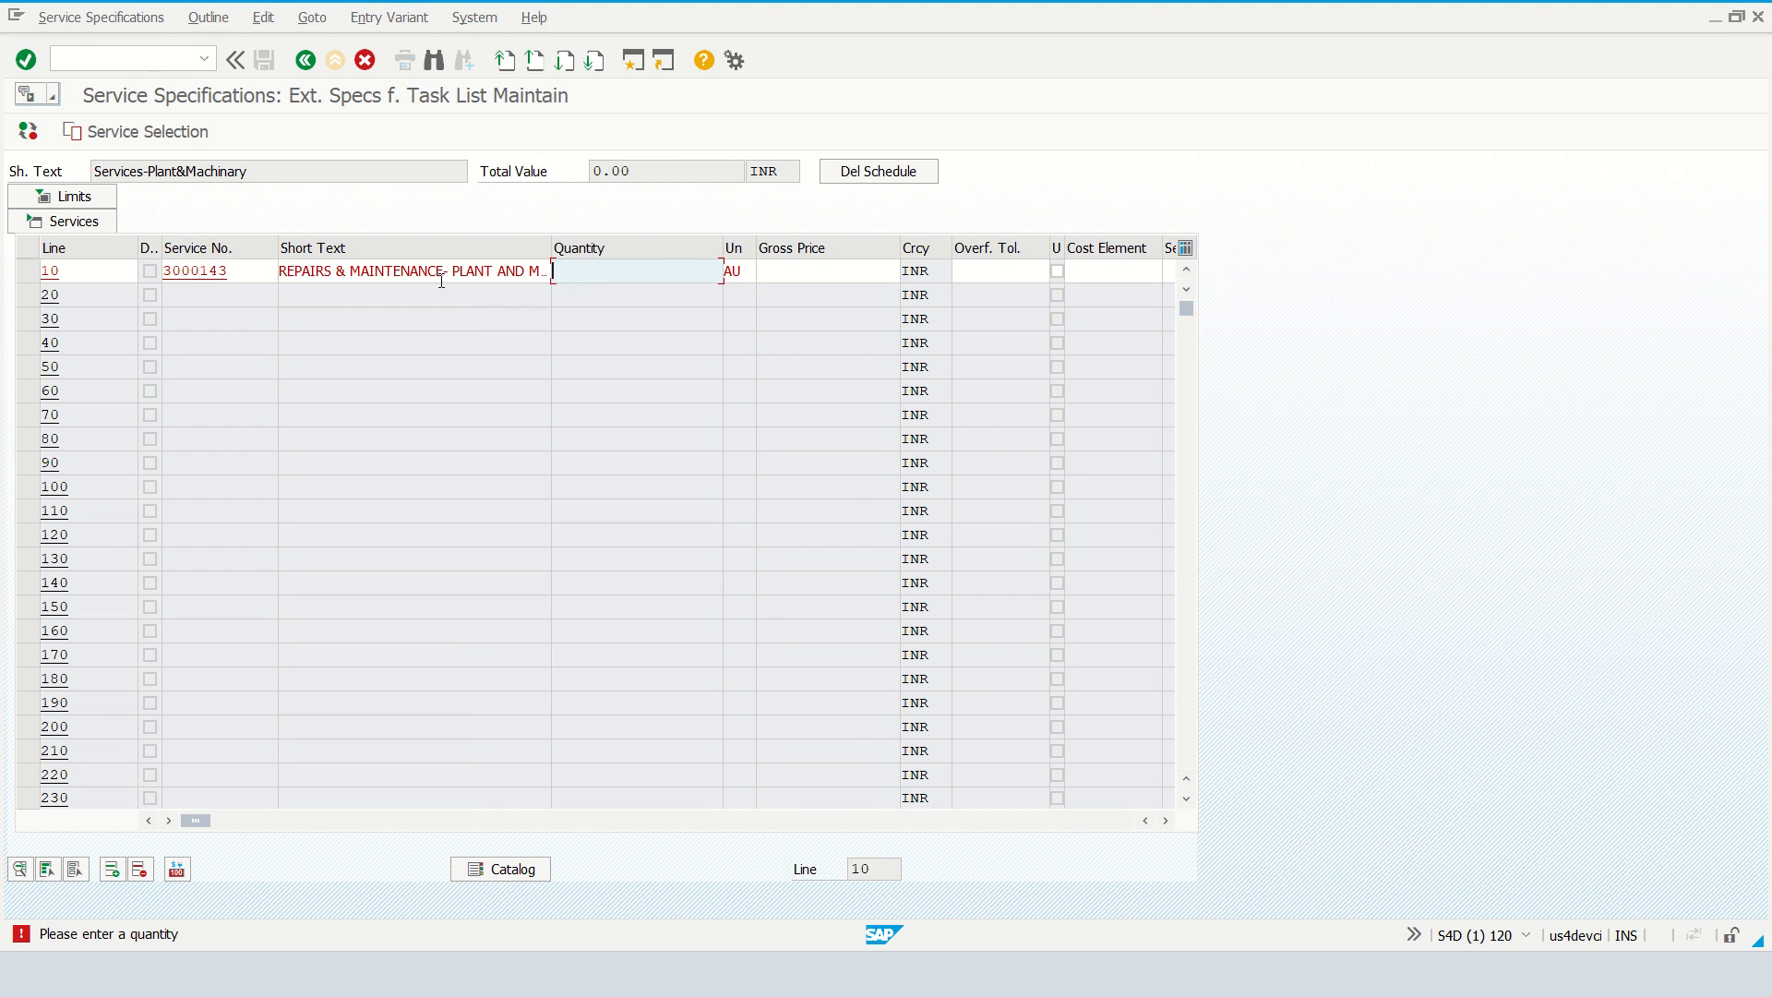
Step: Set the plant and machinery service line's quantity to 100 and its gross price to 90 INR
{"action": "type", "text": "100"}
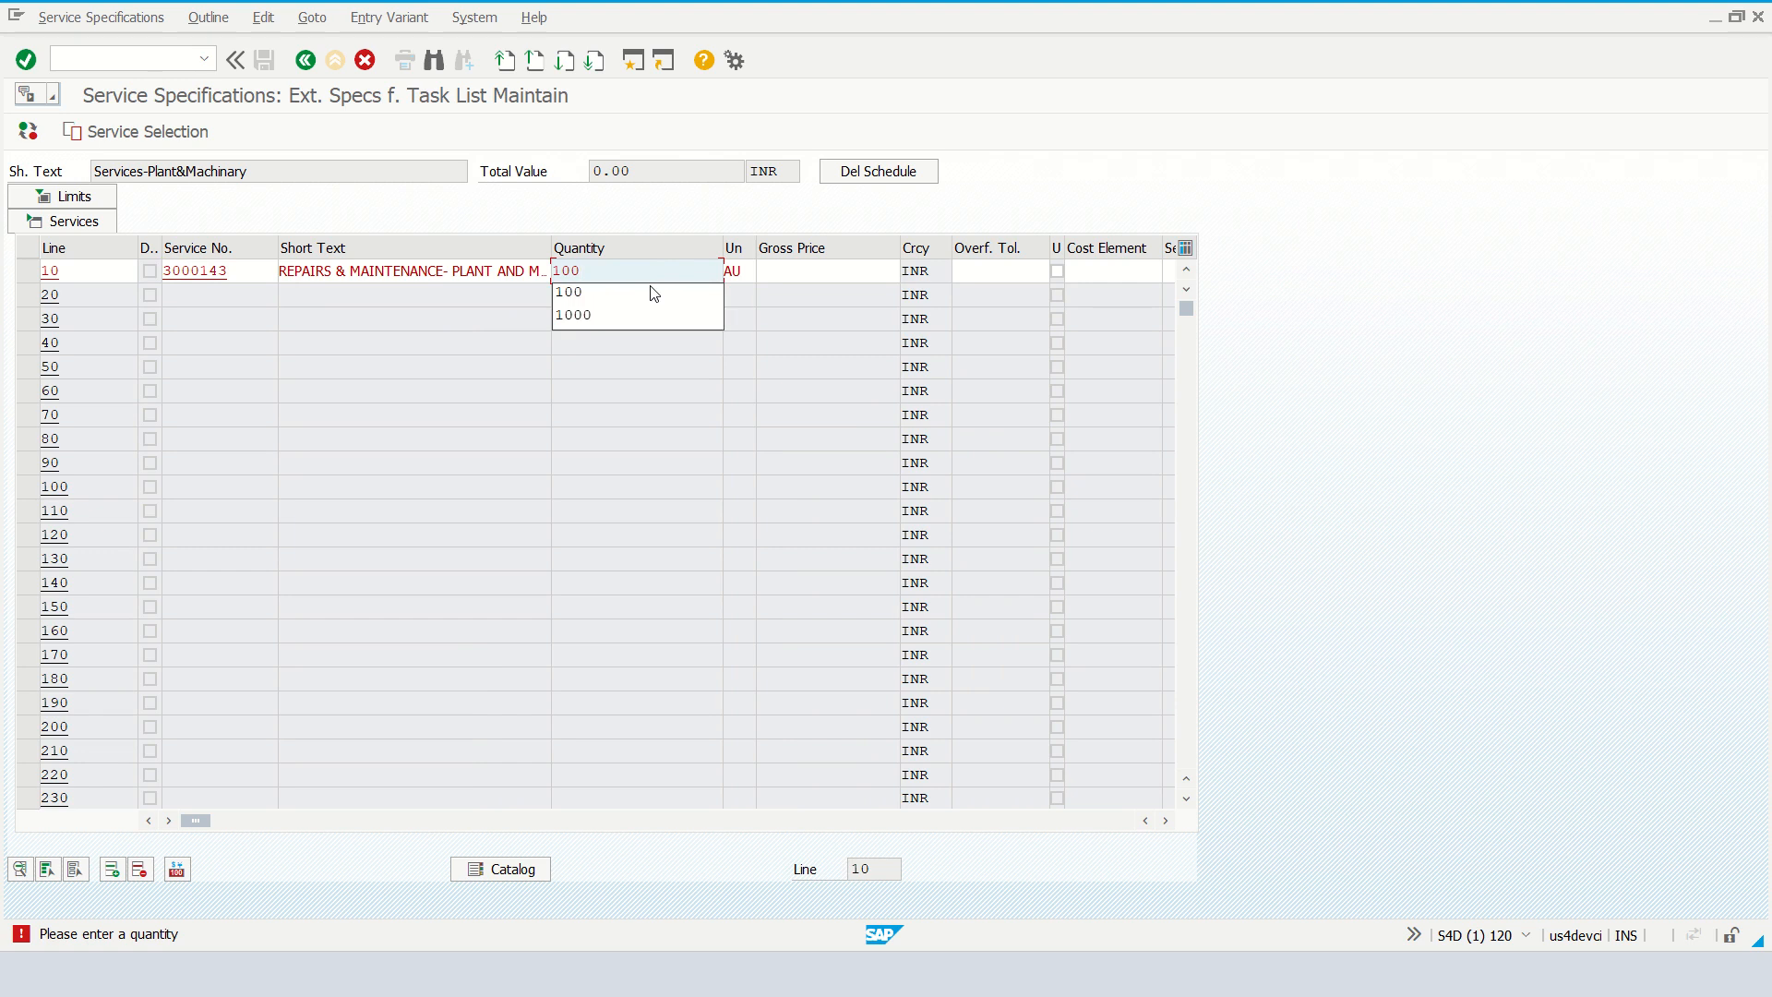
{"action": "left_click", "coordinate": [833, 271]}
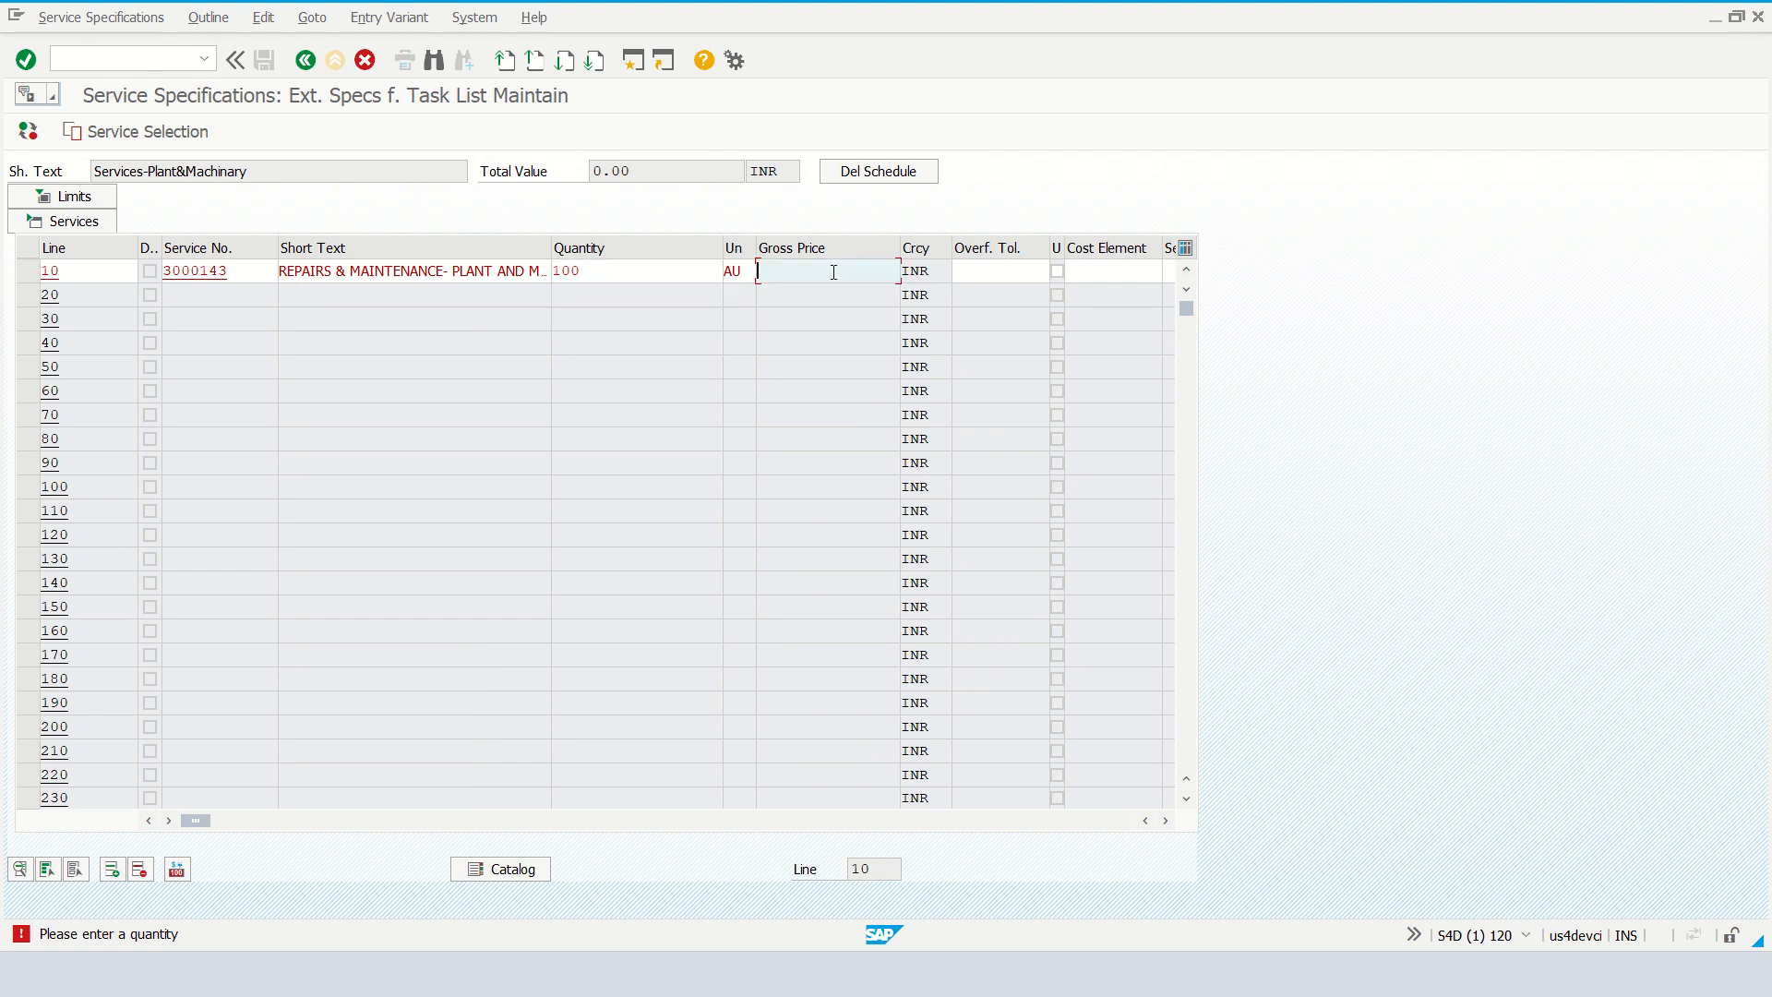
{"action": "type", "text": "90"}
{"action": "key", "text": "Return"}
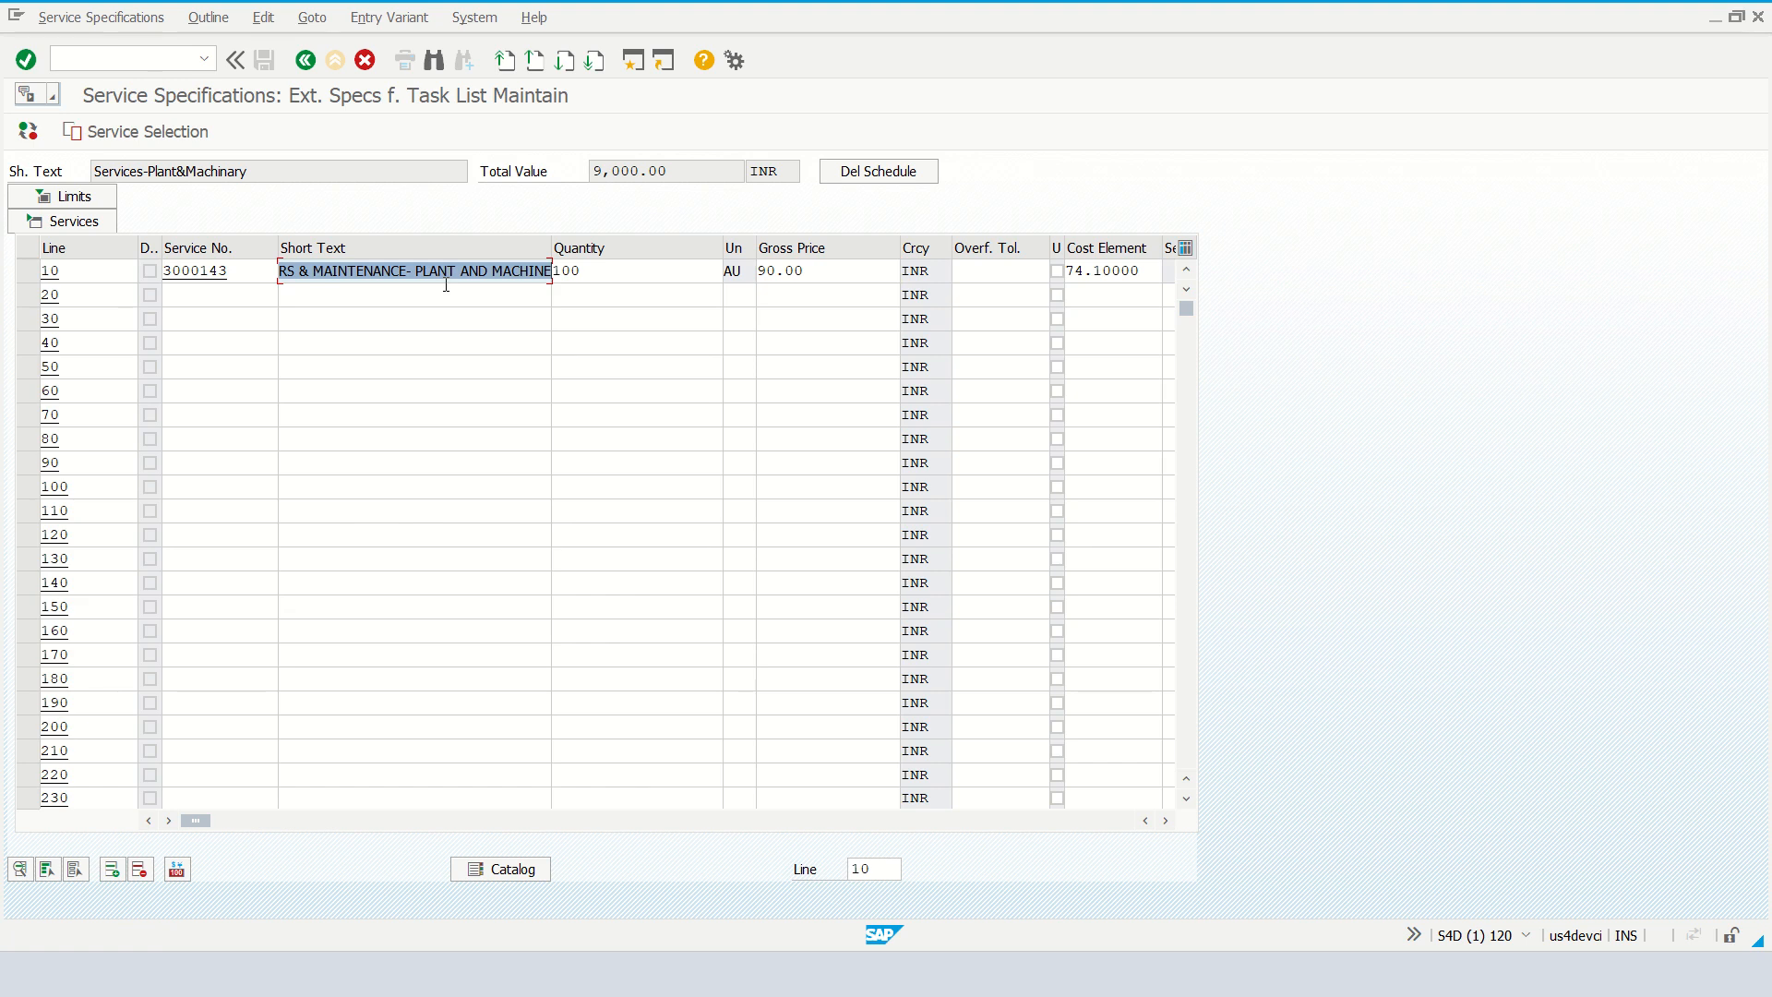
Step: Replace the short text of the plant and machinery service line with "cess charges"
{"action": "key", "text": "BackSpace"}
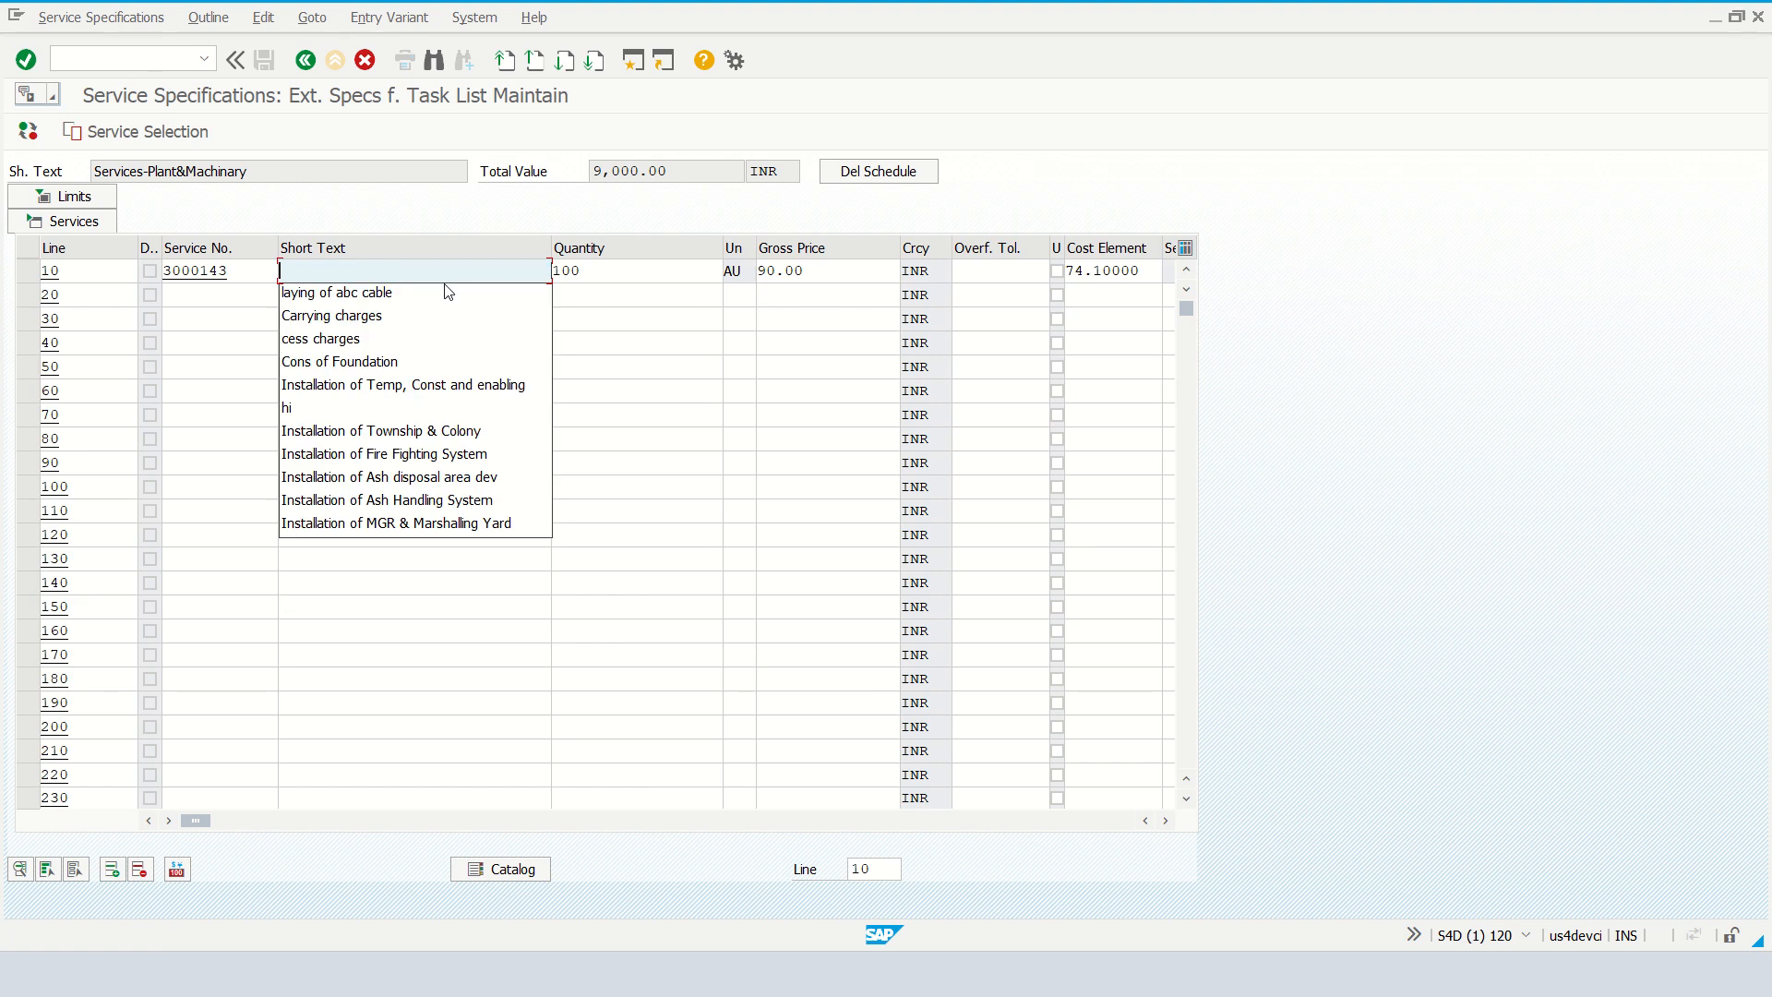
{"action": "left_click", "coordinate": [330, 343]}
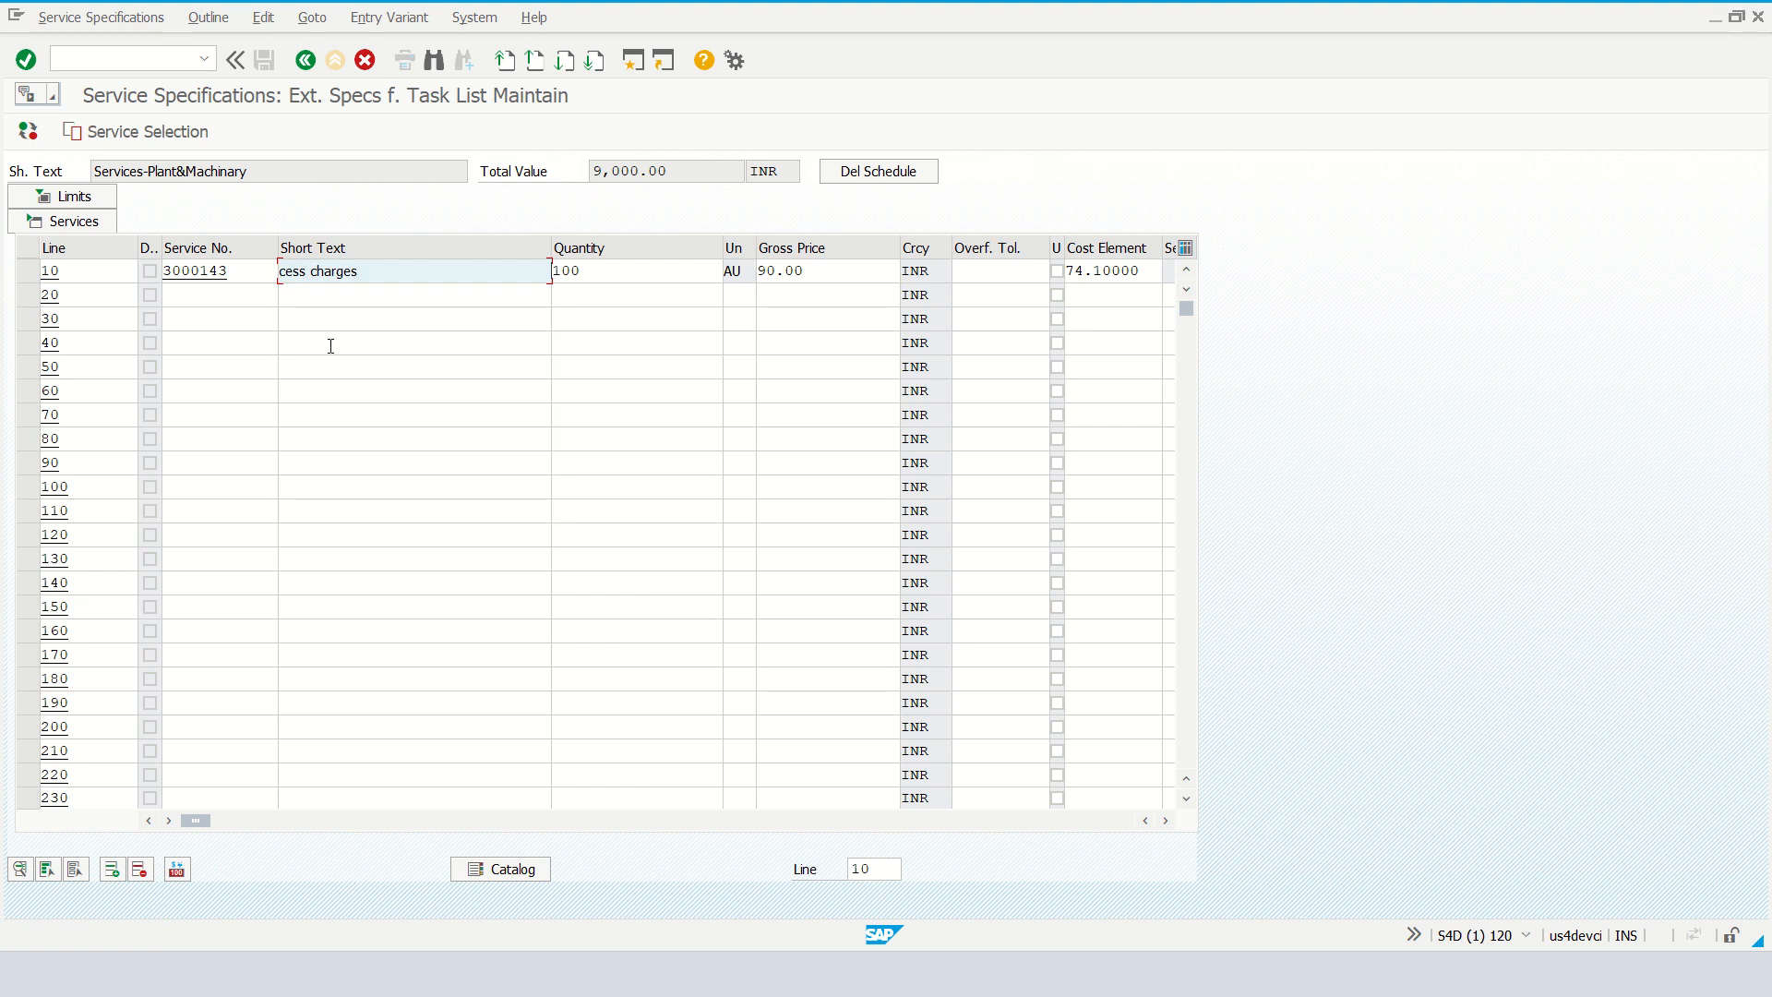
{"action": "key", "text": "Return"}
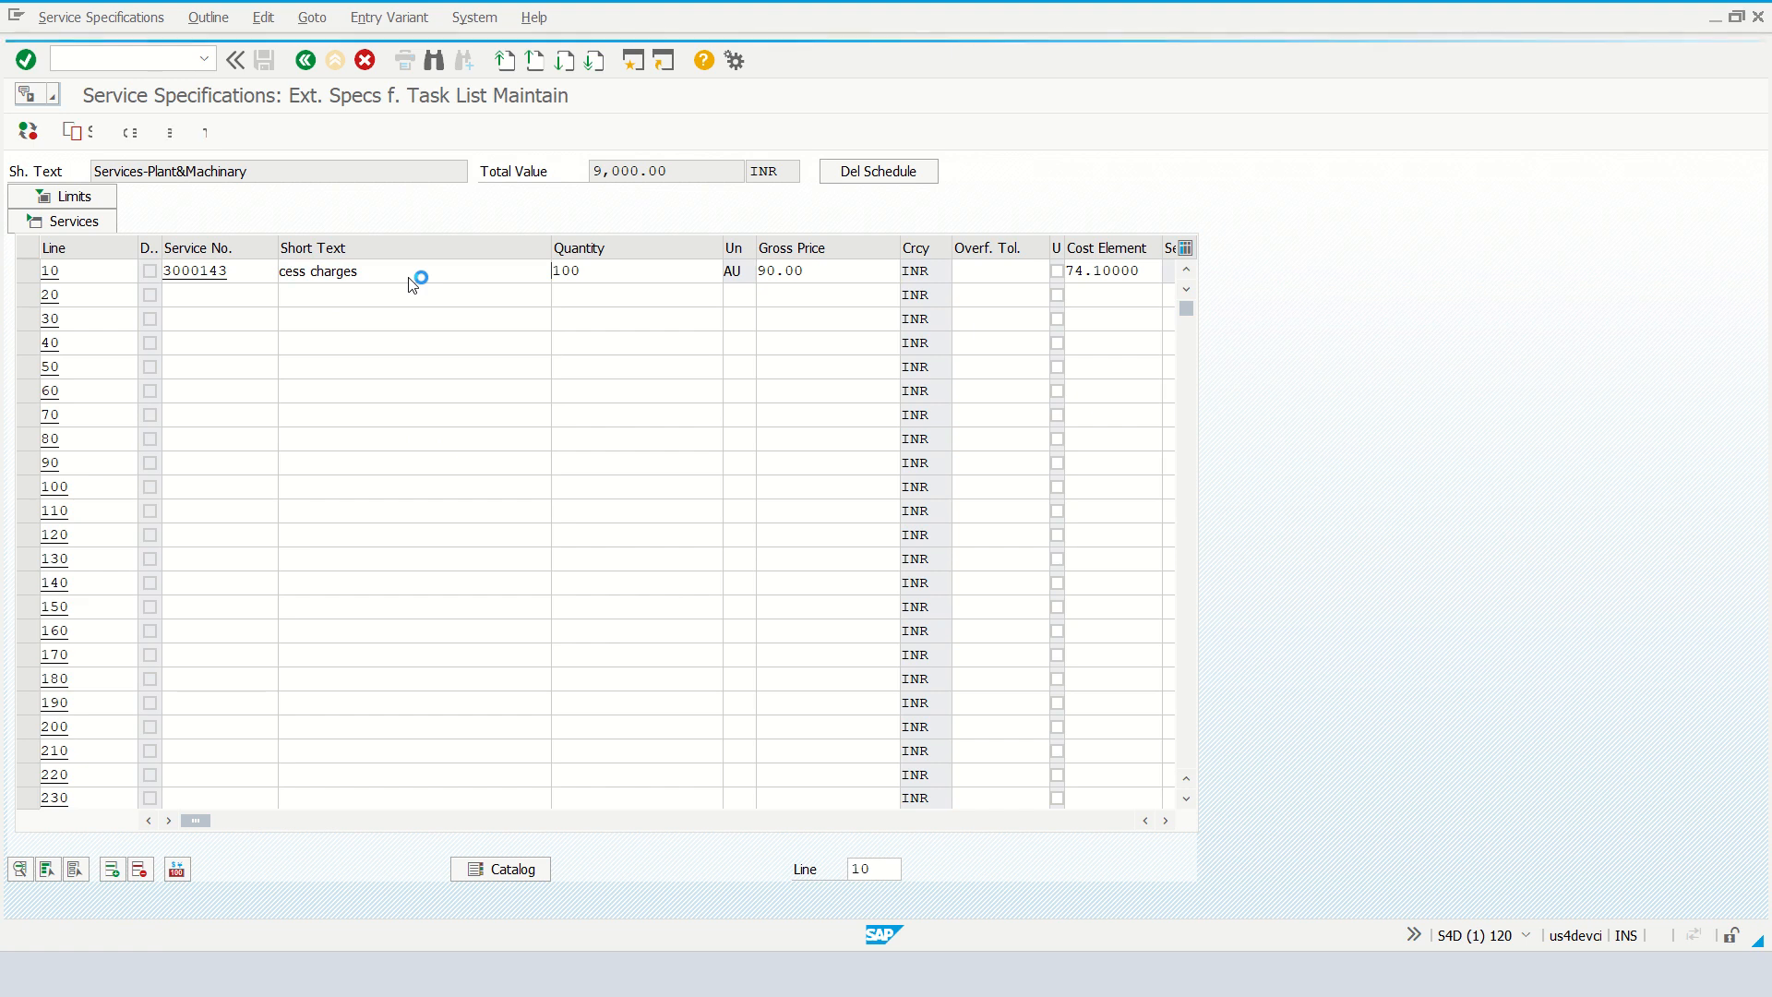
Step: Copy service number 3000143 from line 10 into line 20 of the Services-Plant&Machinery specifications
{"action": "left_click", "coordinate": [199, 296]}
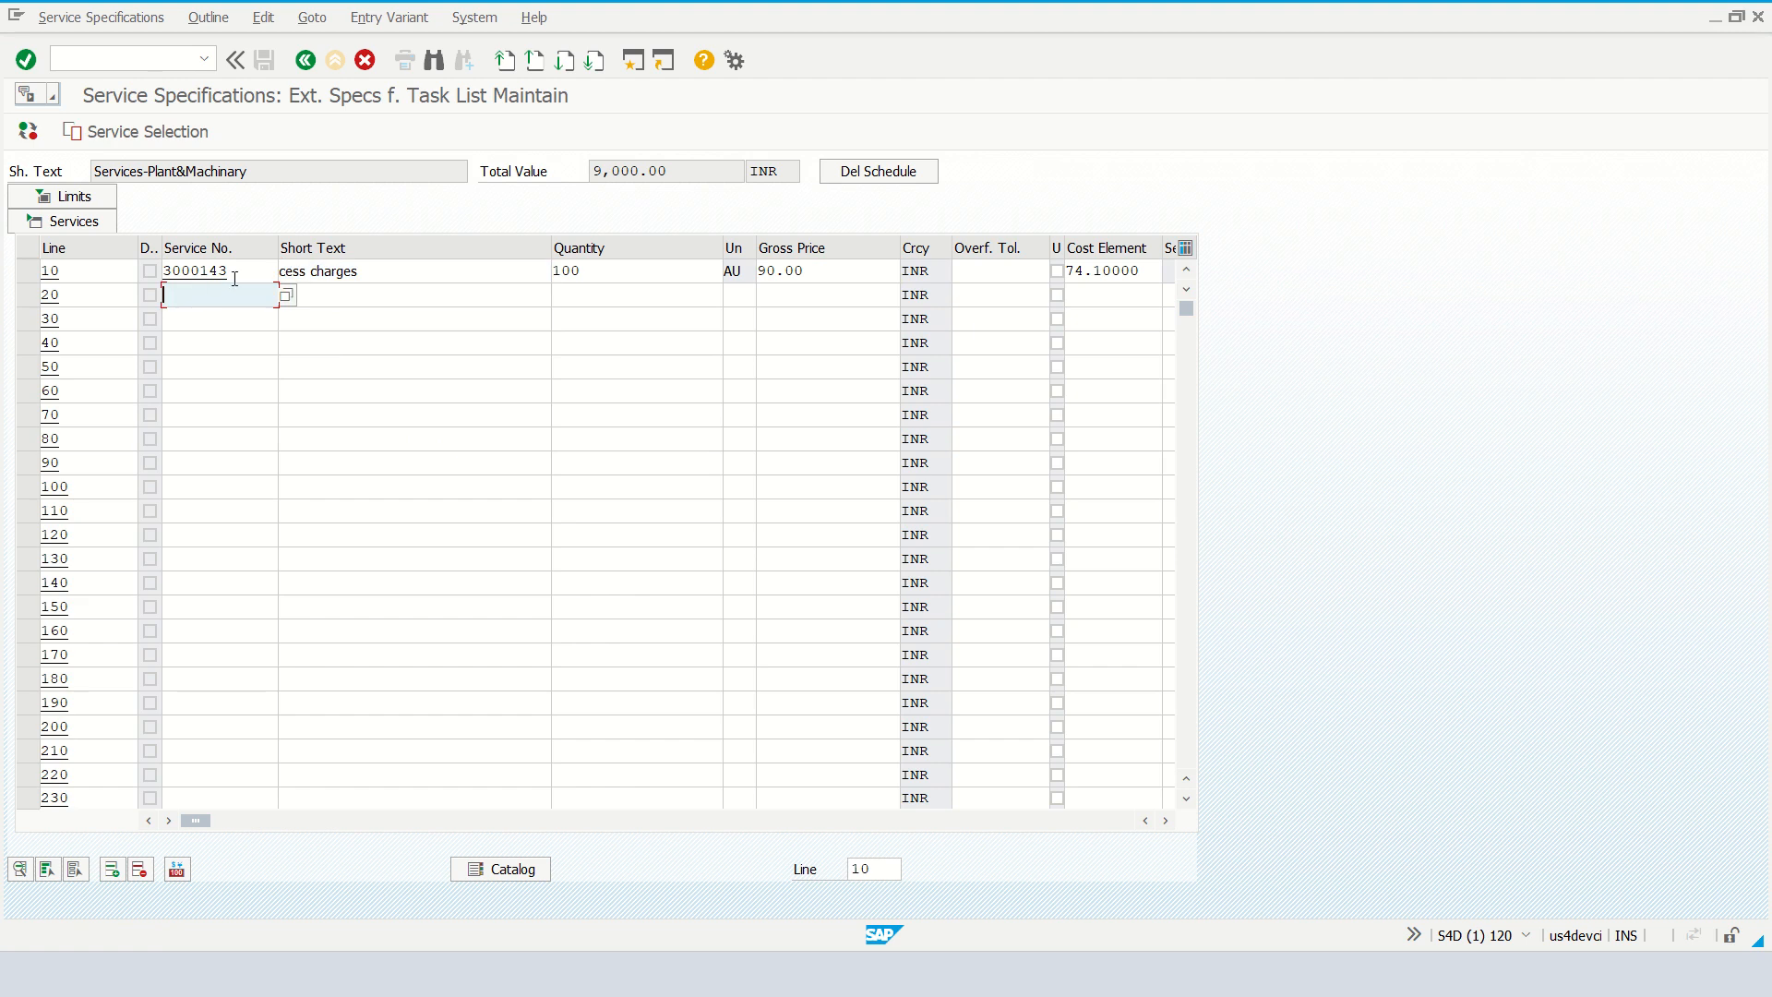
{"action": "left_click_drag", "start_coordinate": [234, 274], "coordinate": [163, 272]}
{"action": "key", "text": "ctrl+c"}
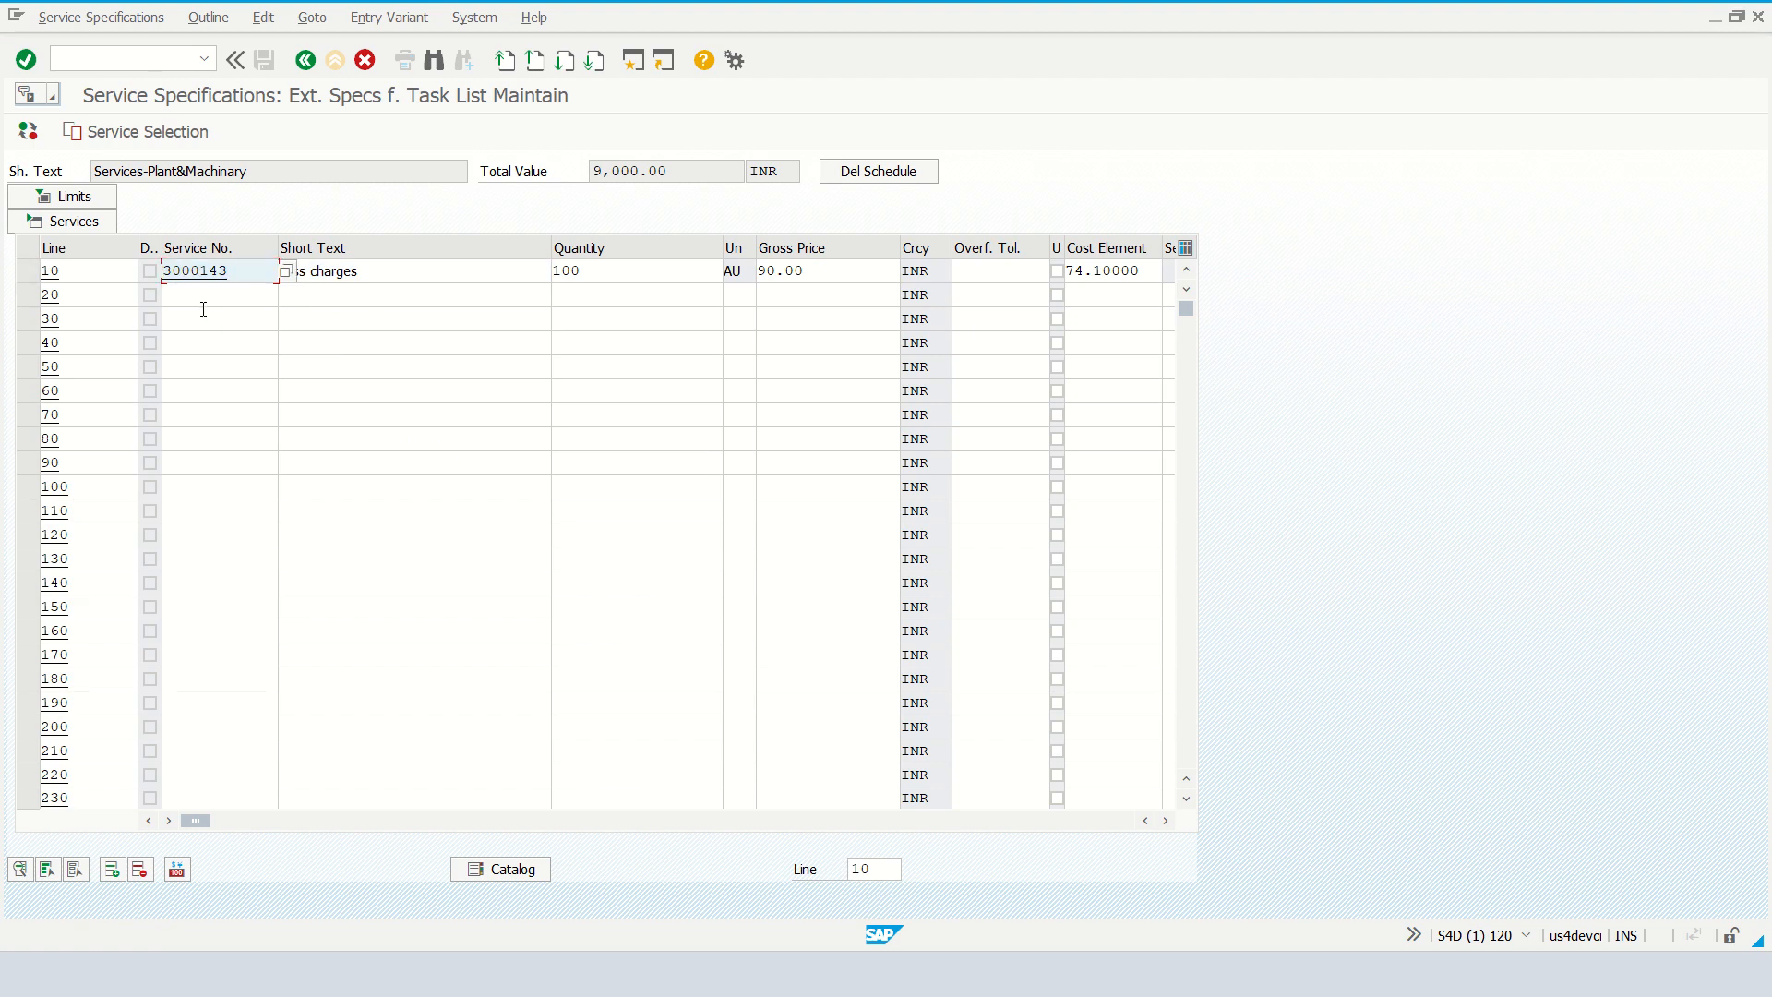
{"action": "left_click", "coordinate": [202, 299]}
{"action": "key", "text": "ctrl+v"}
Step: Enter "laying of stp pole" as the short text of service line 20
{"action": "left_click", "coordinate": [339, 296]}
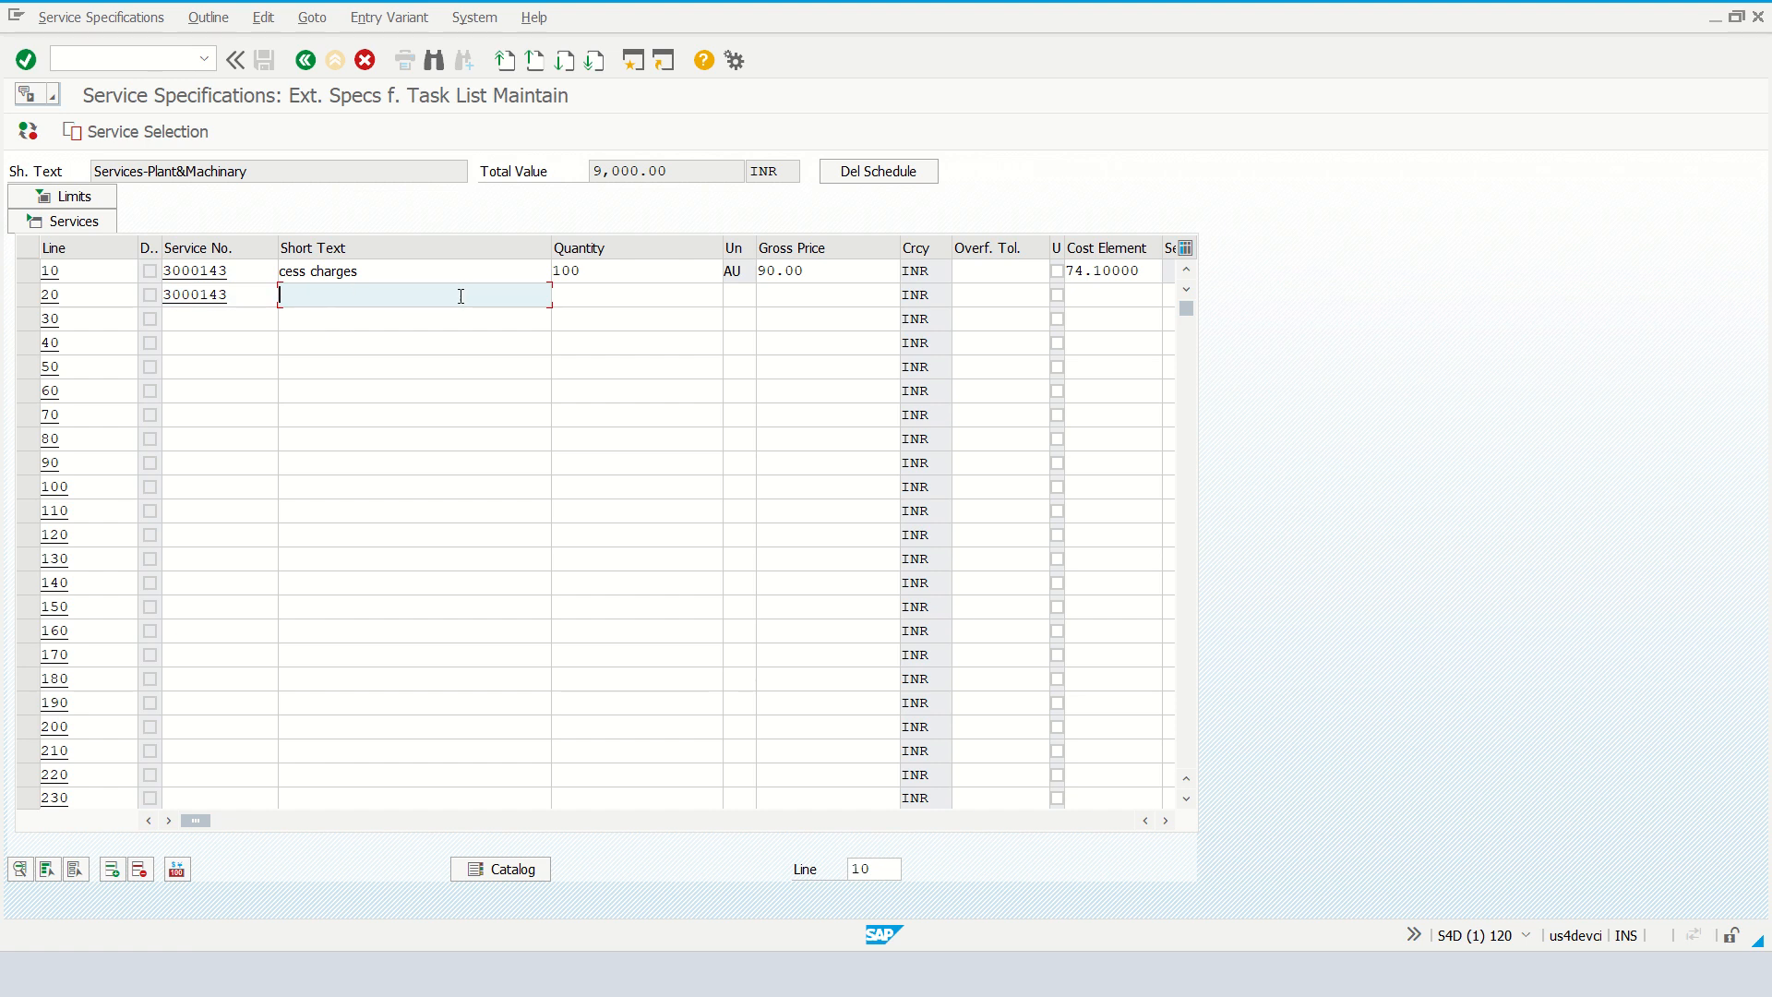
{"action": "type", "text": "Fo"}
{"action": "key", "text": "BackSpace"}
{"action": "key", "text": "BackSpace"}
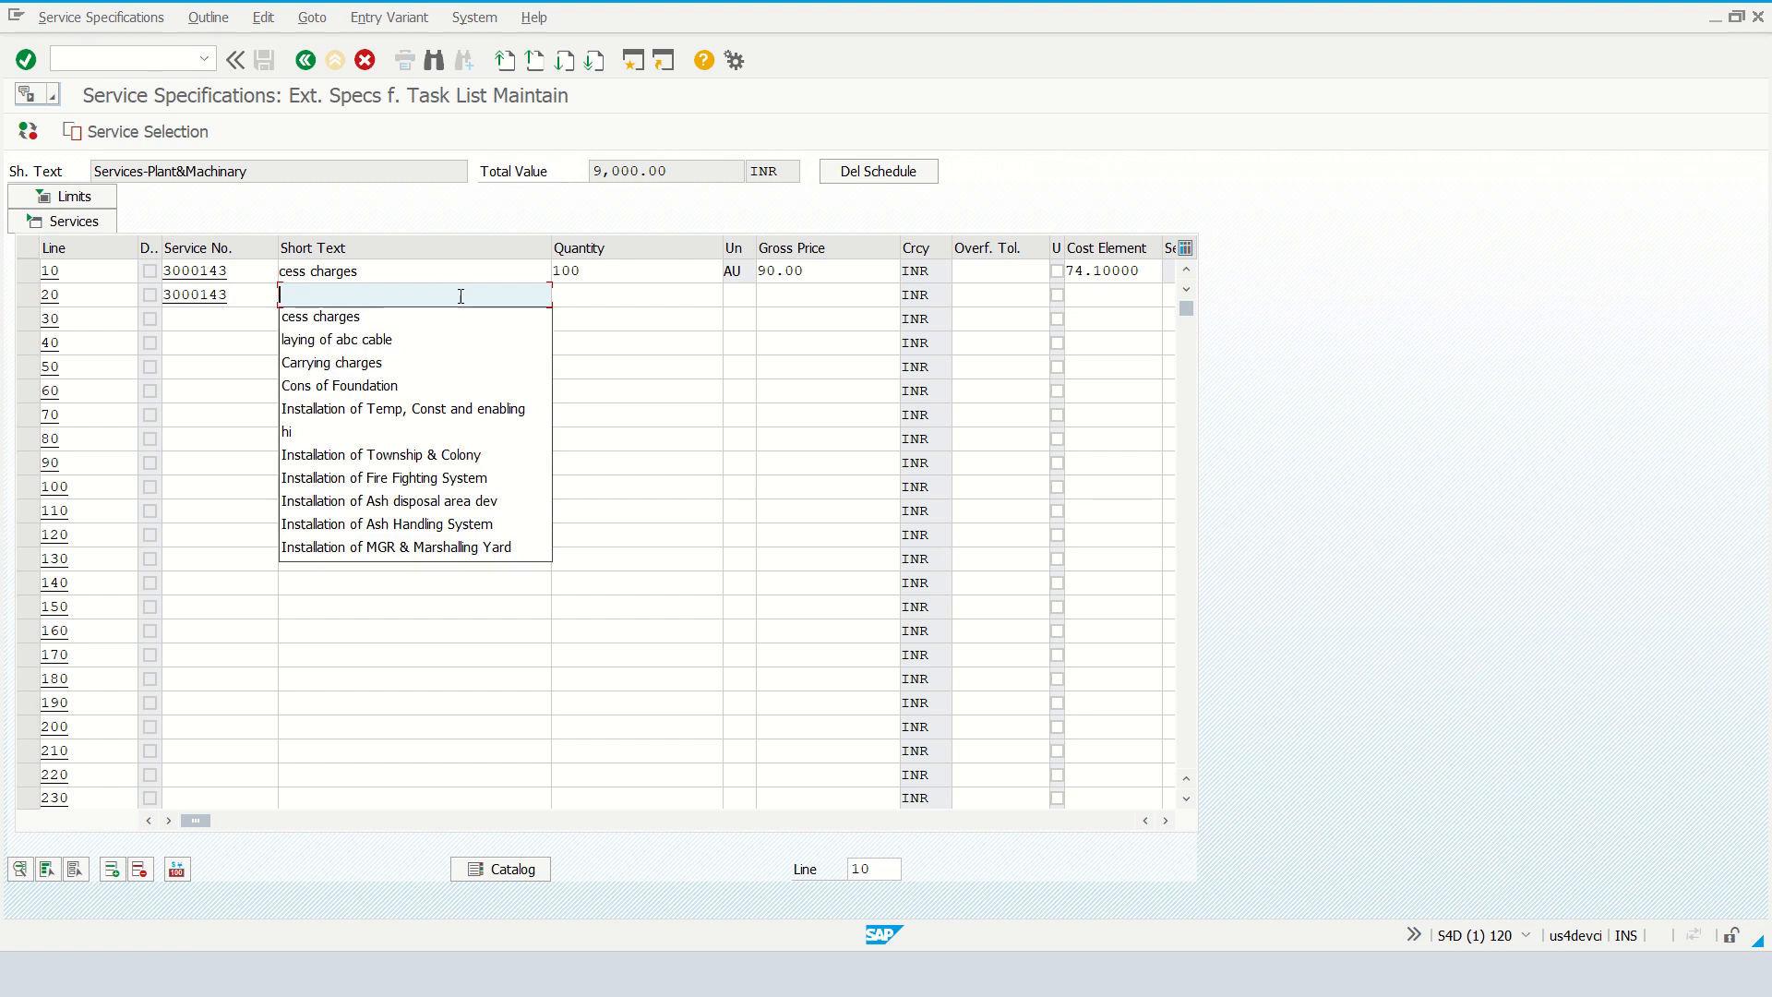
{"action": "type", "text": "lay"}
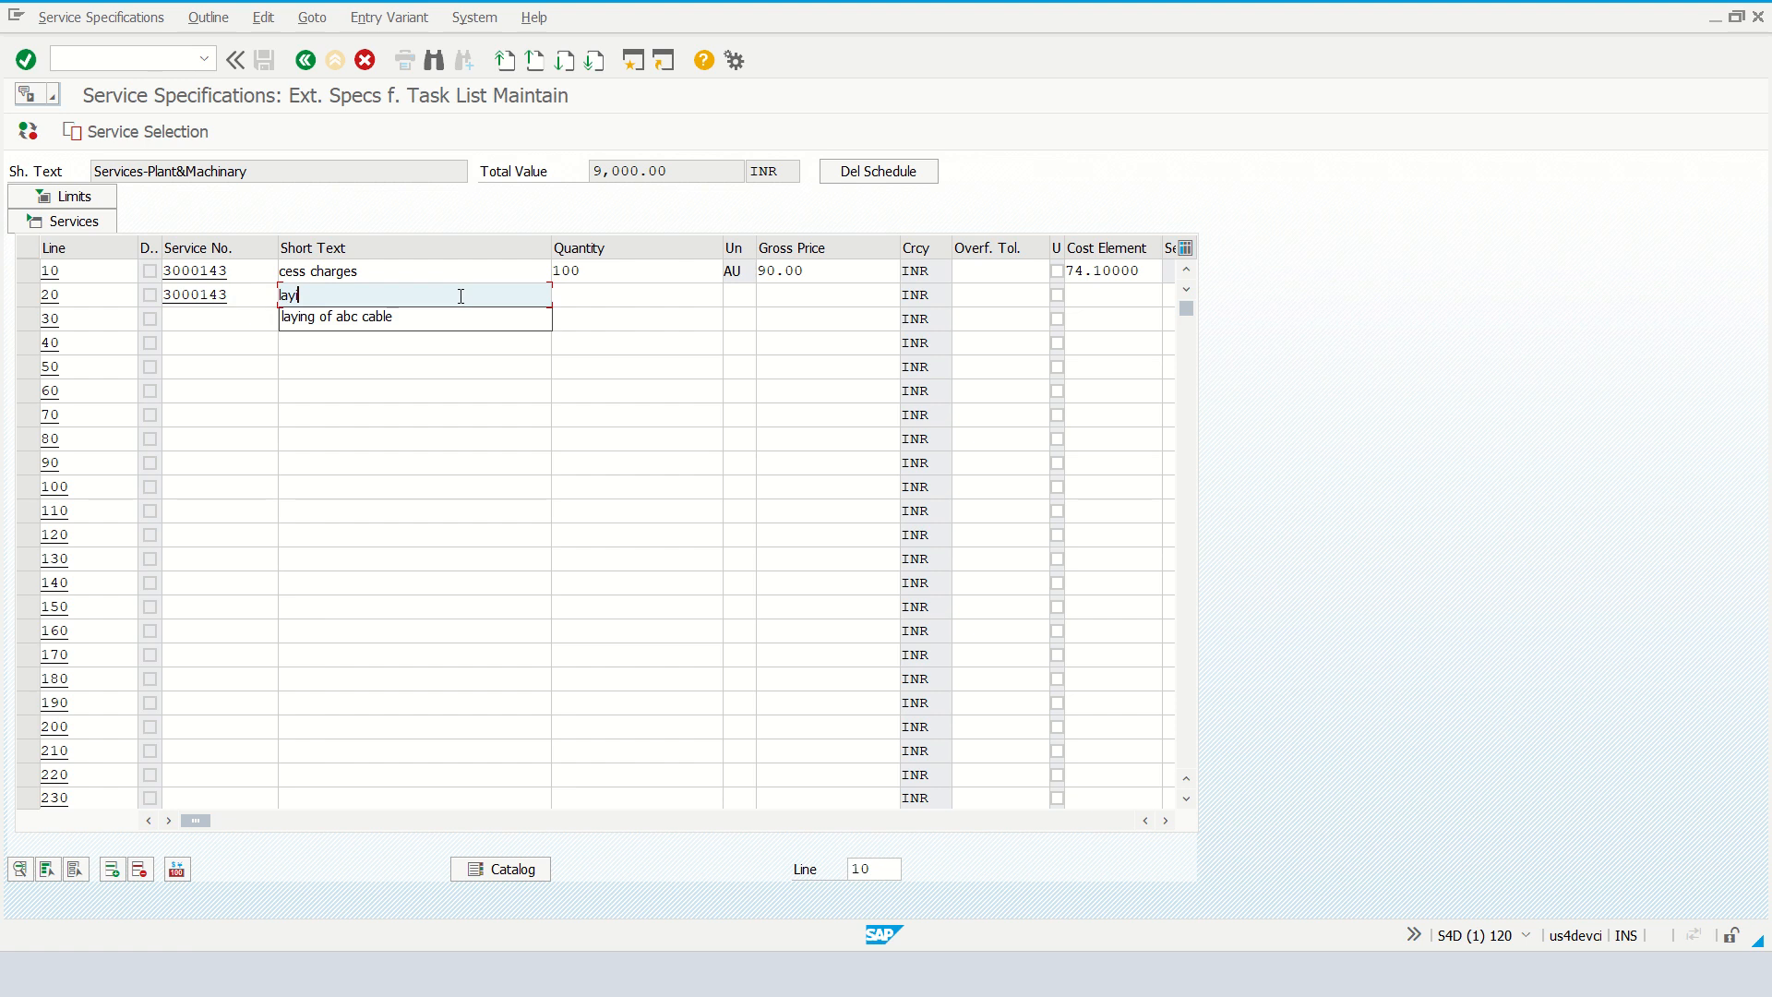
{"action": "type", "text": "ing of stp pole"}
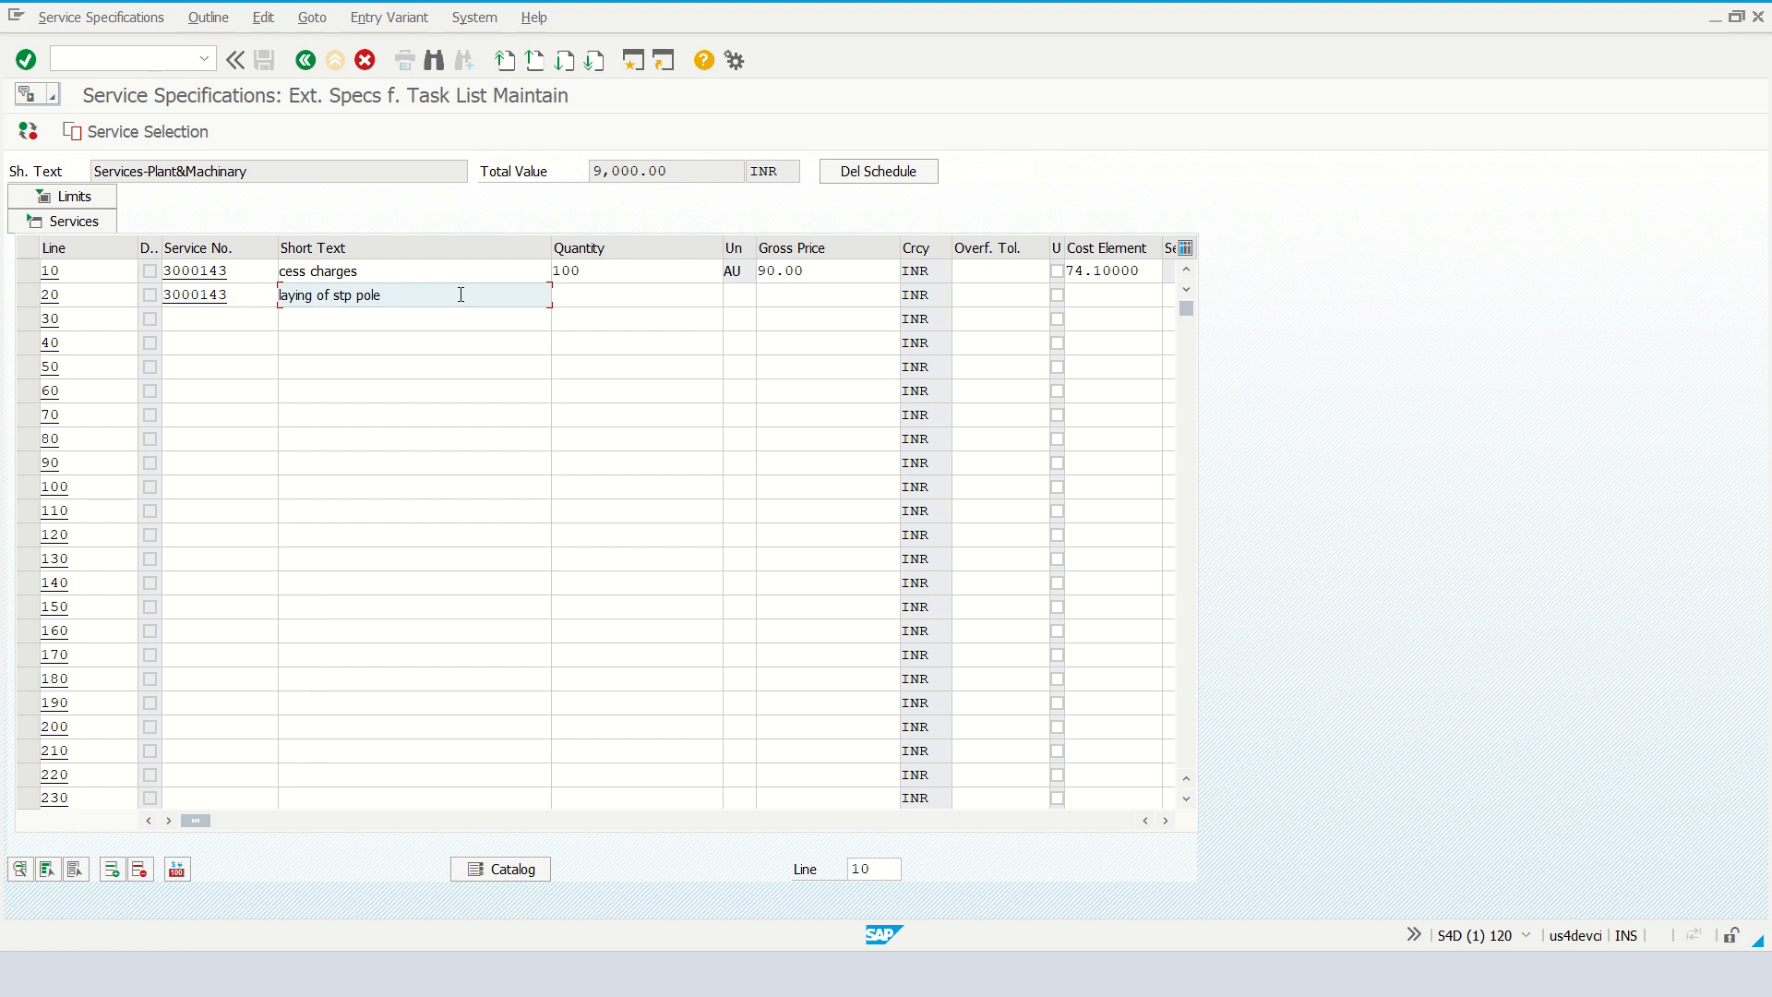
Step: Set service line 20's quantity to 50 and its gross price to 100 INR, and return to the project
{"action": "left_click", "coordinate": [572, 296]}
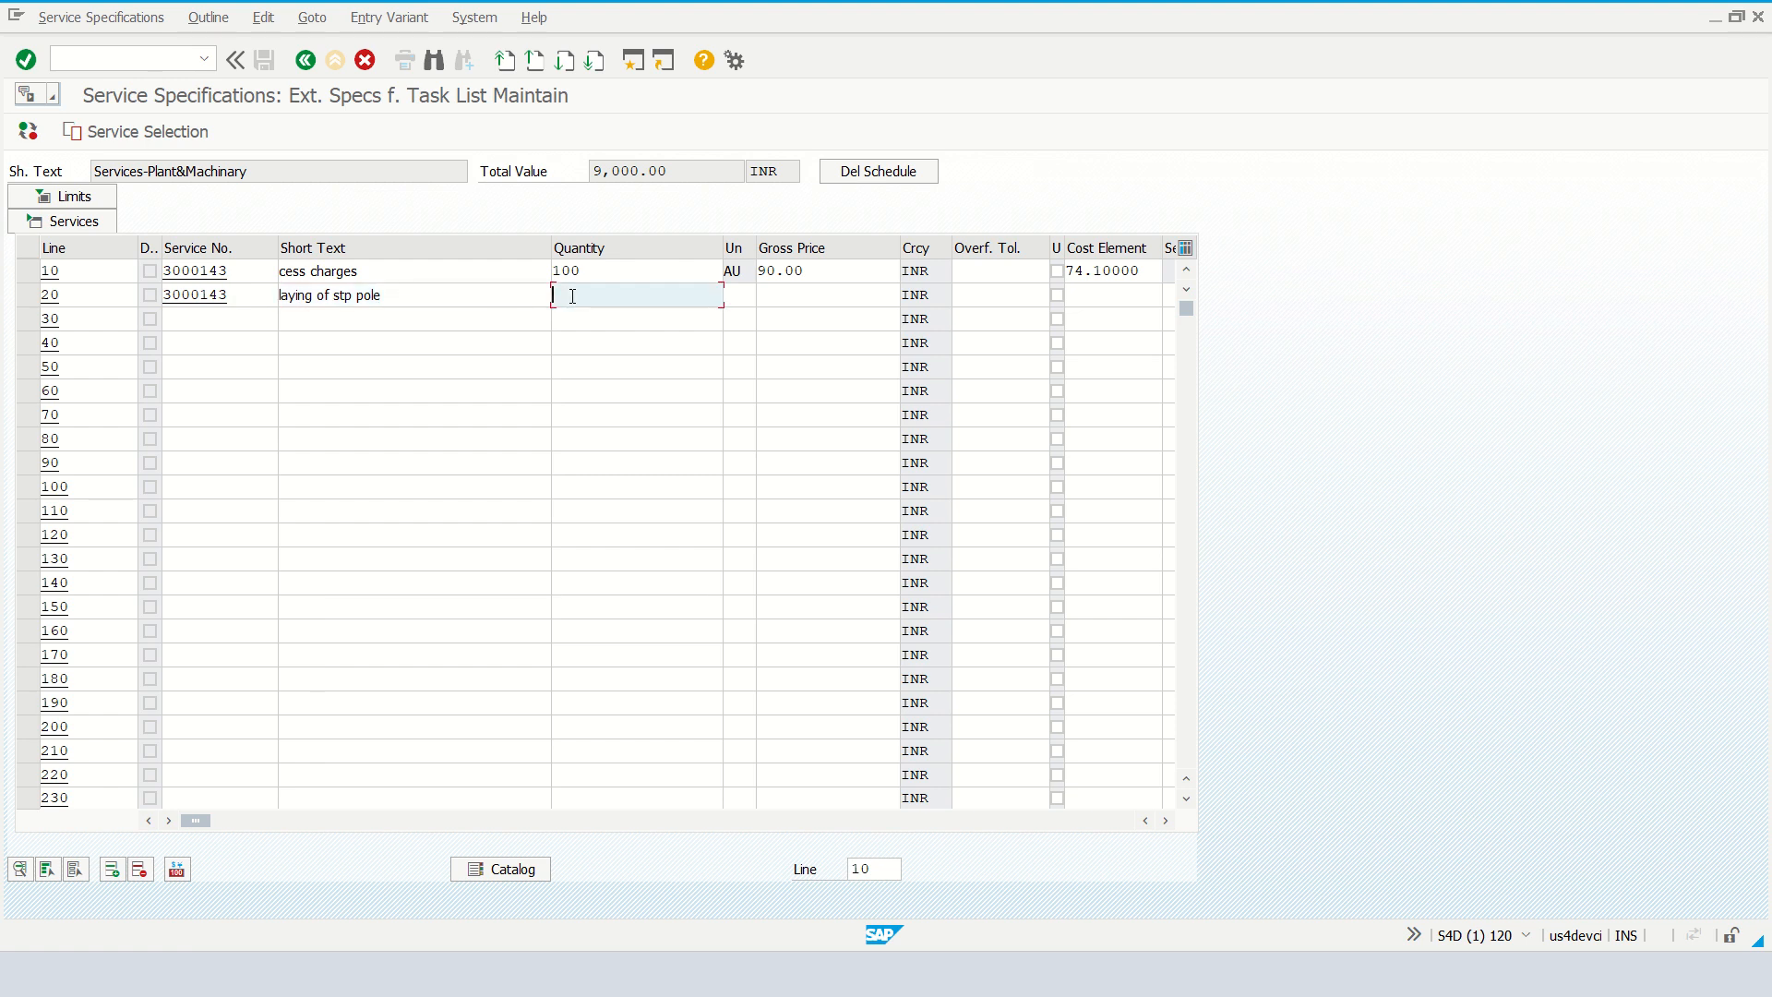
{"action": "type", "text": "50"}
{"action": "left_click", "coordinate": [789, 303]}
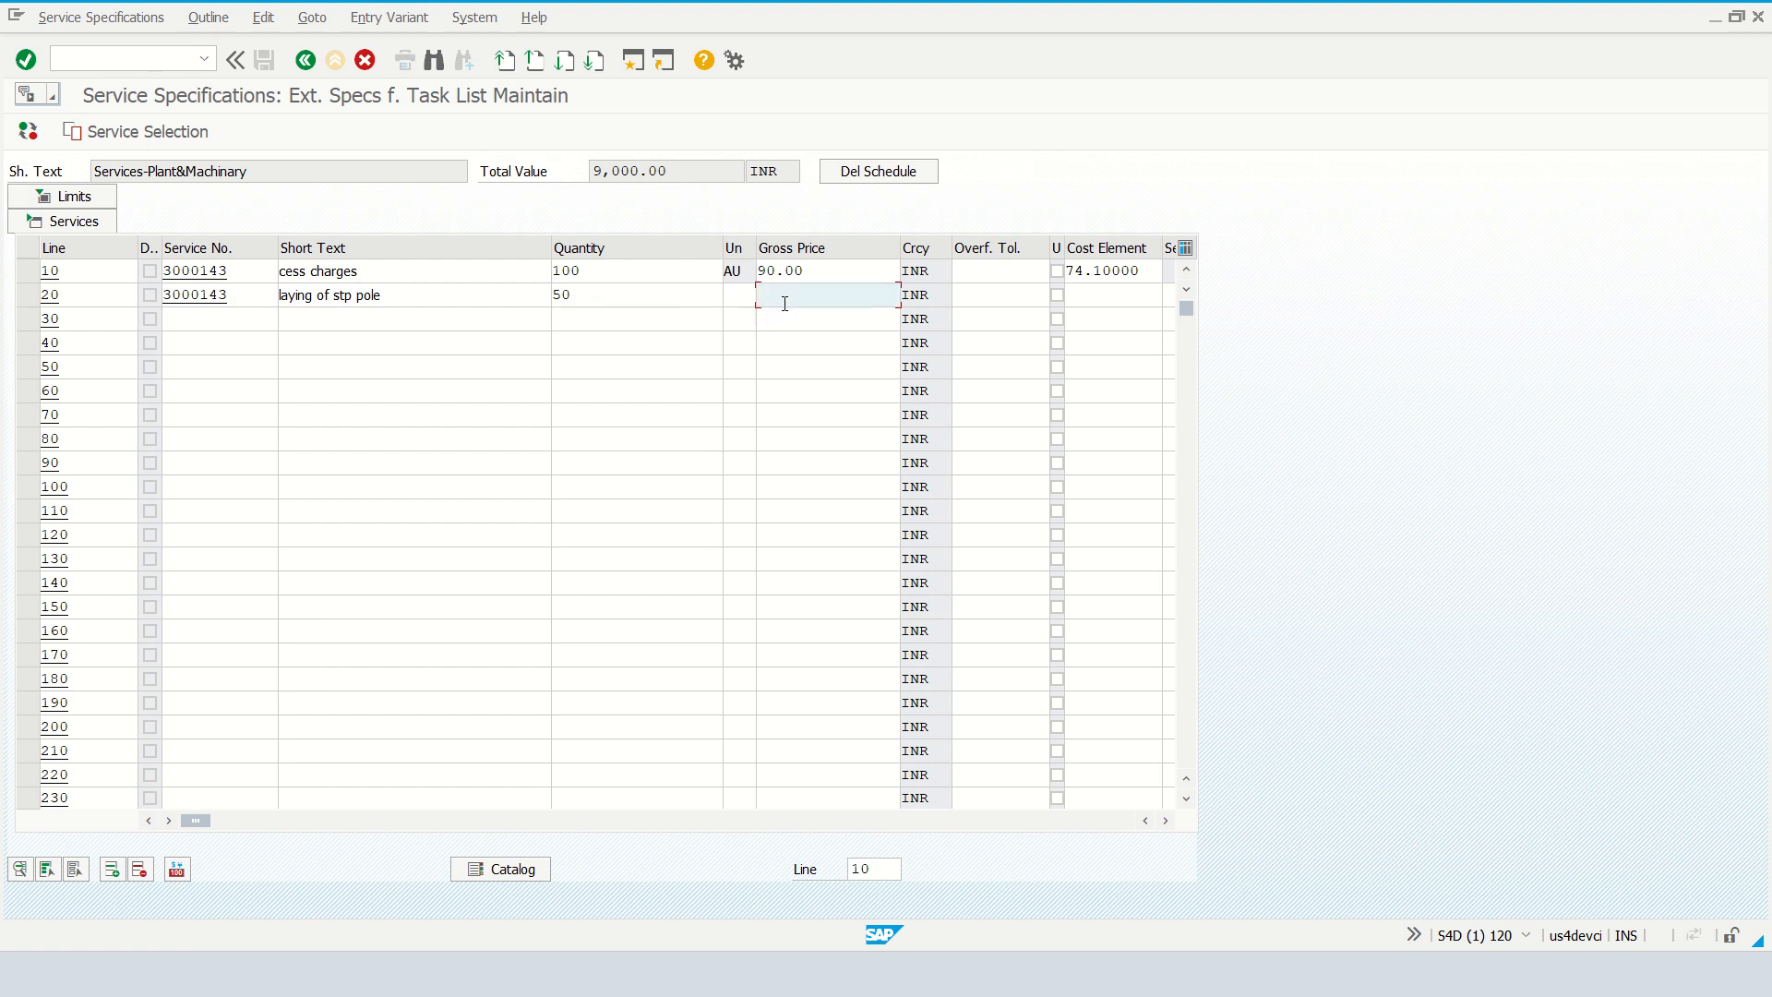
{"action": "type", "text": "100"}
{"action": "key", "text": "Return"}
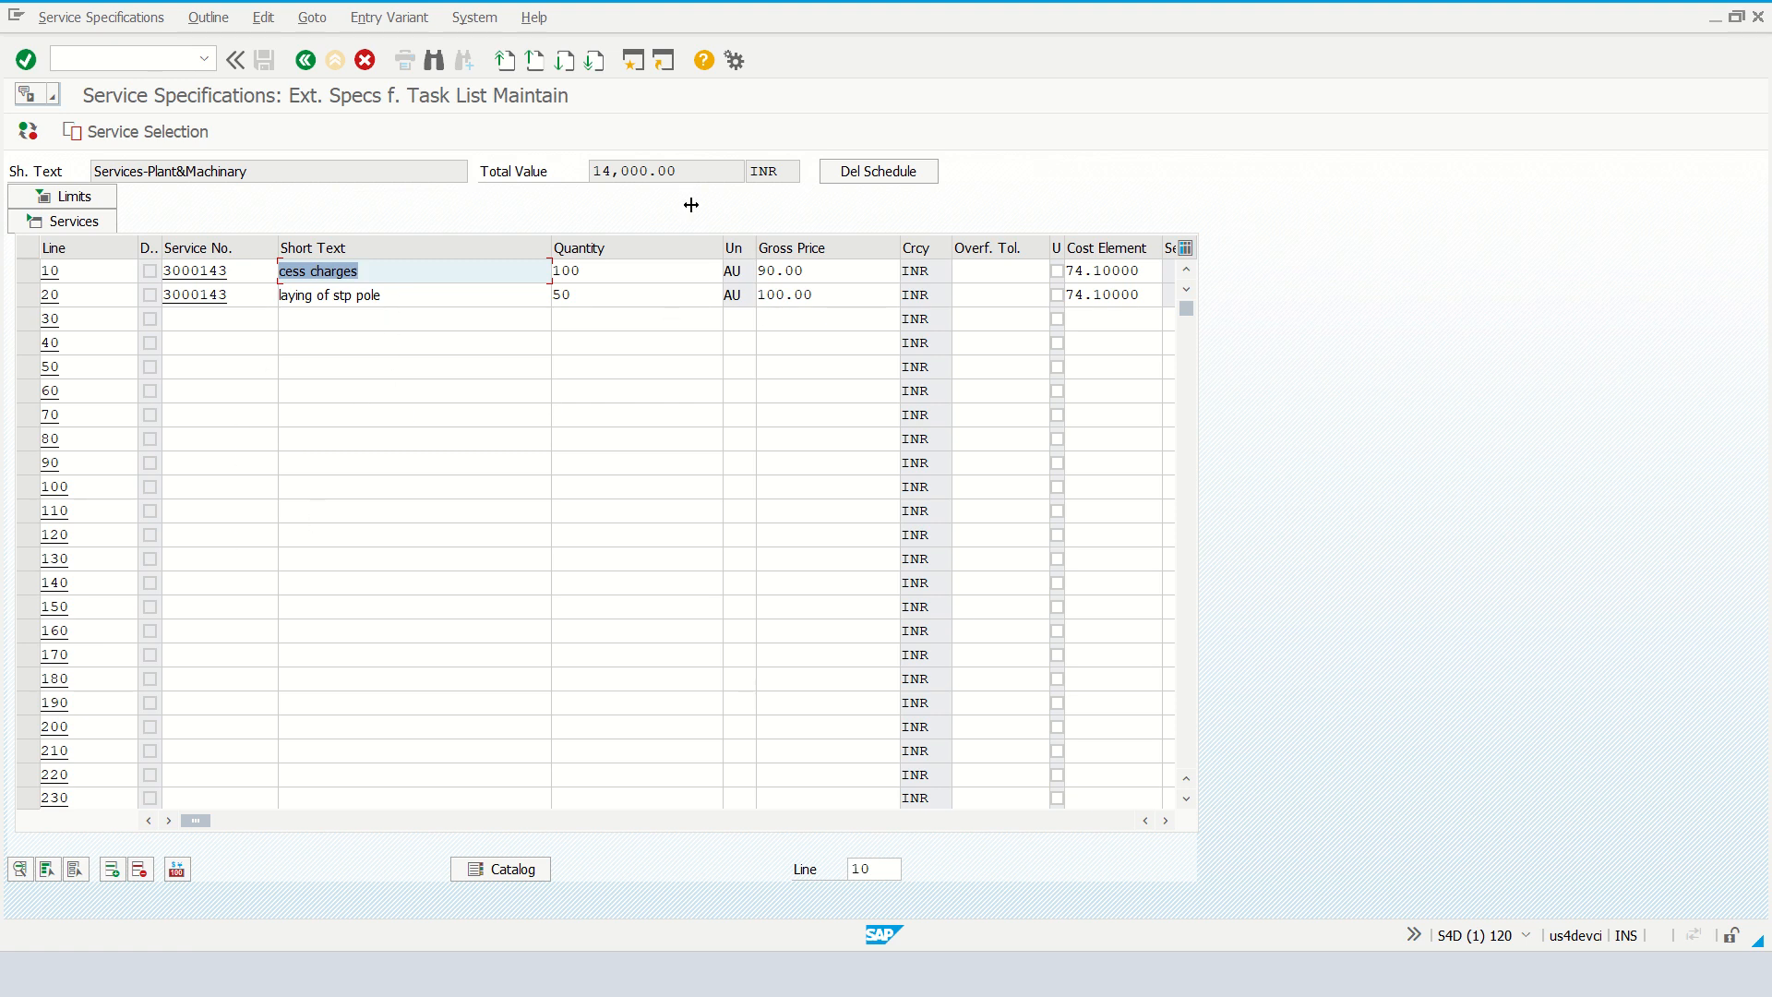
{"action": "left_click", "coordinate": [694, 172]}
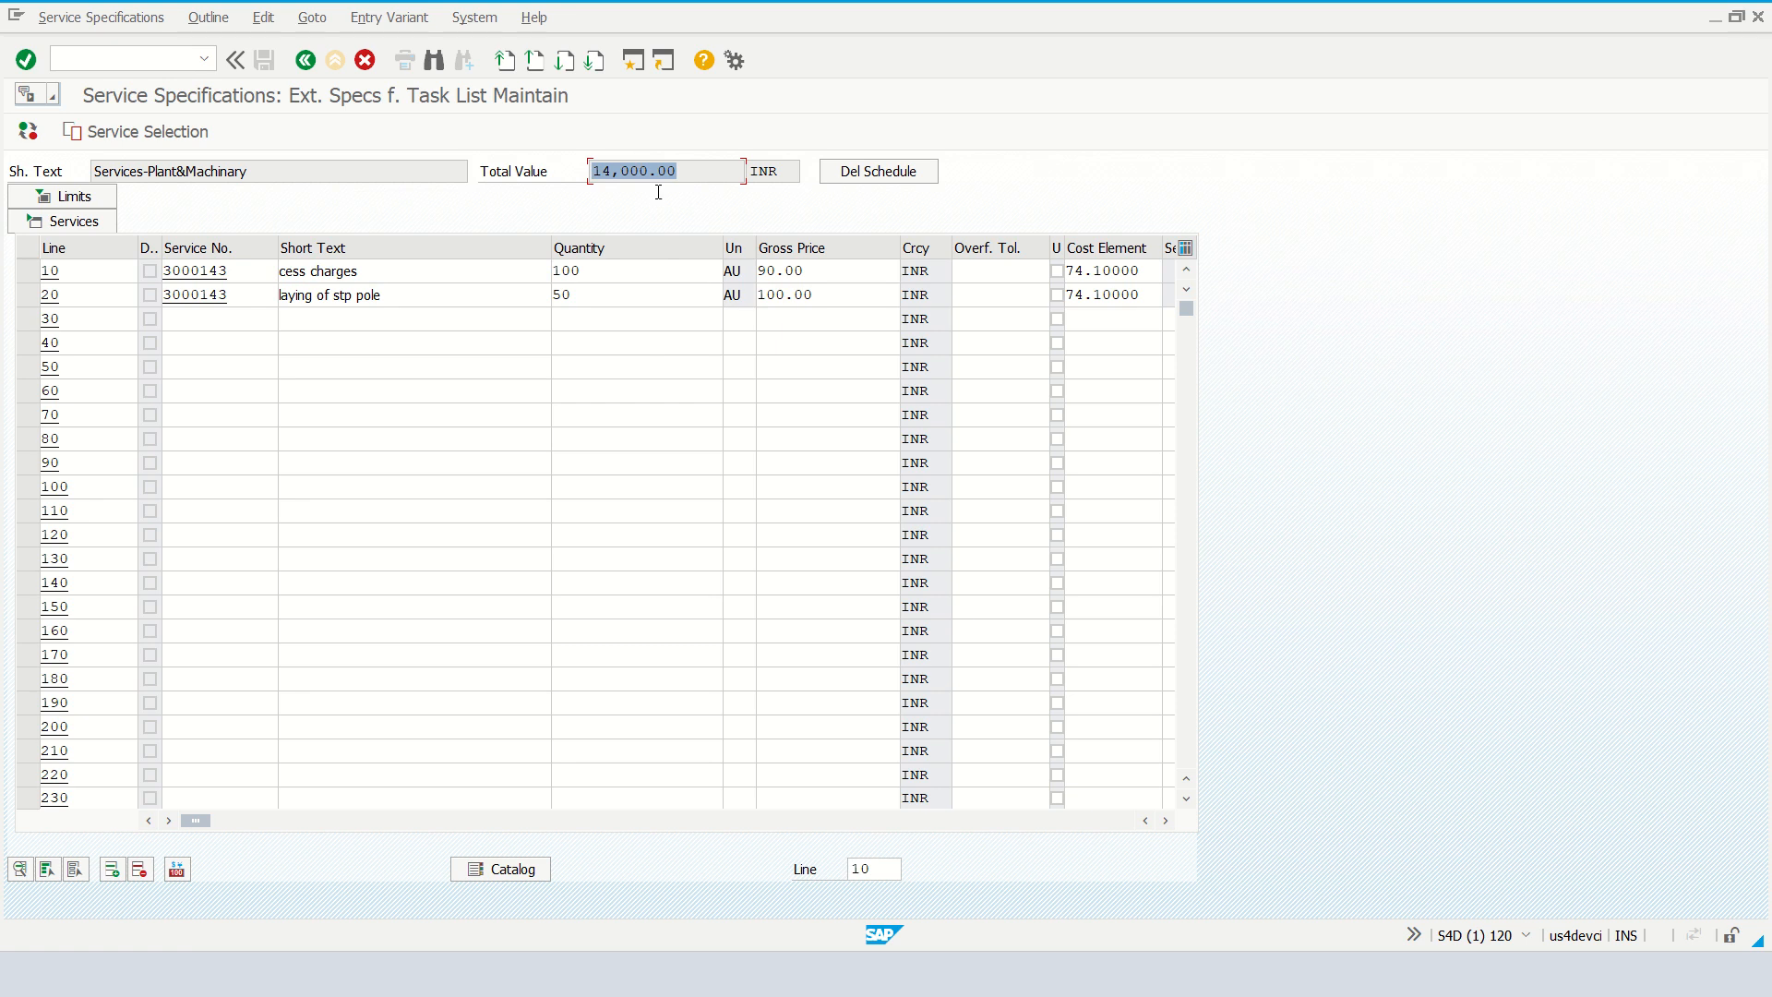
{"action": "left_click", "coordinate": [306, 61]}
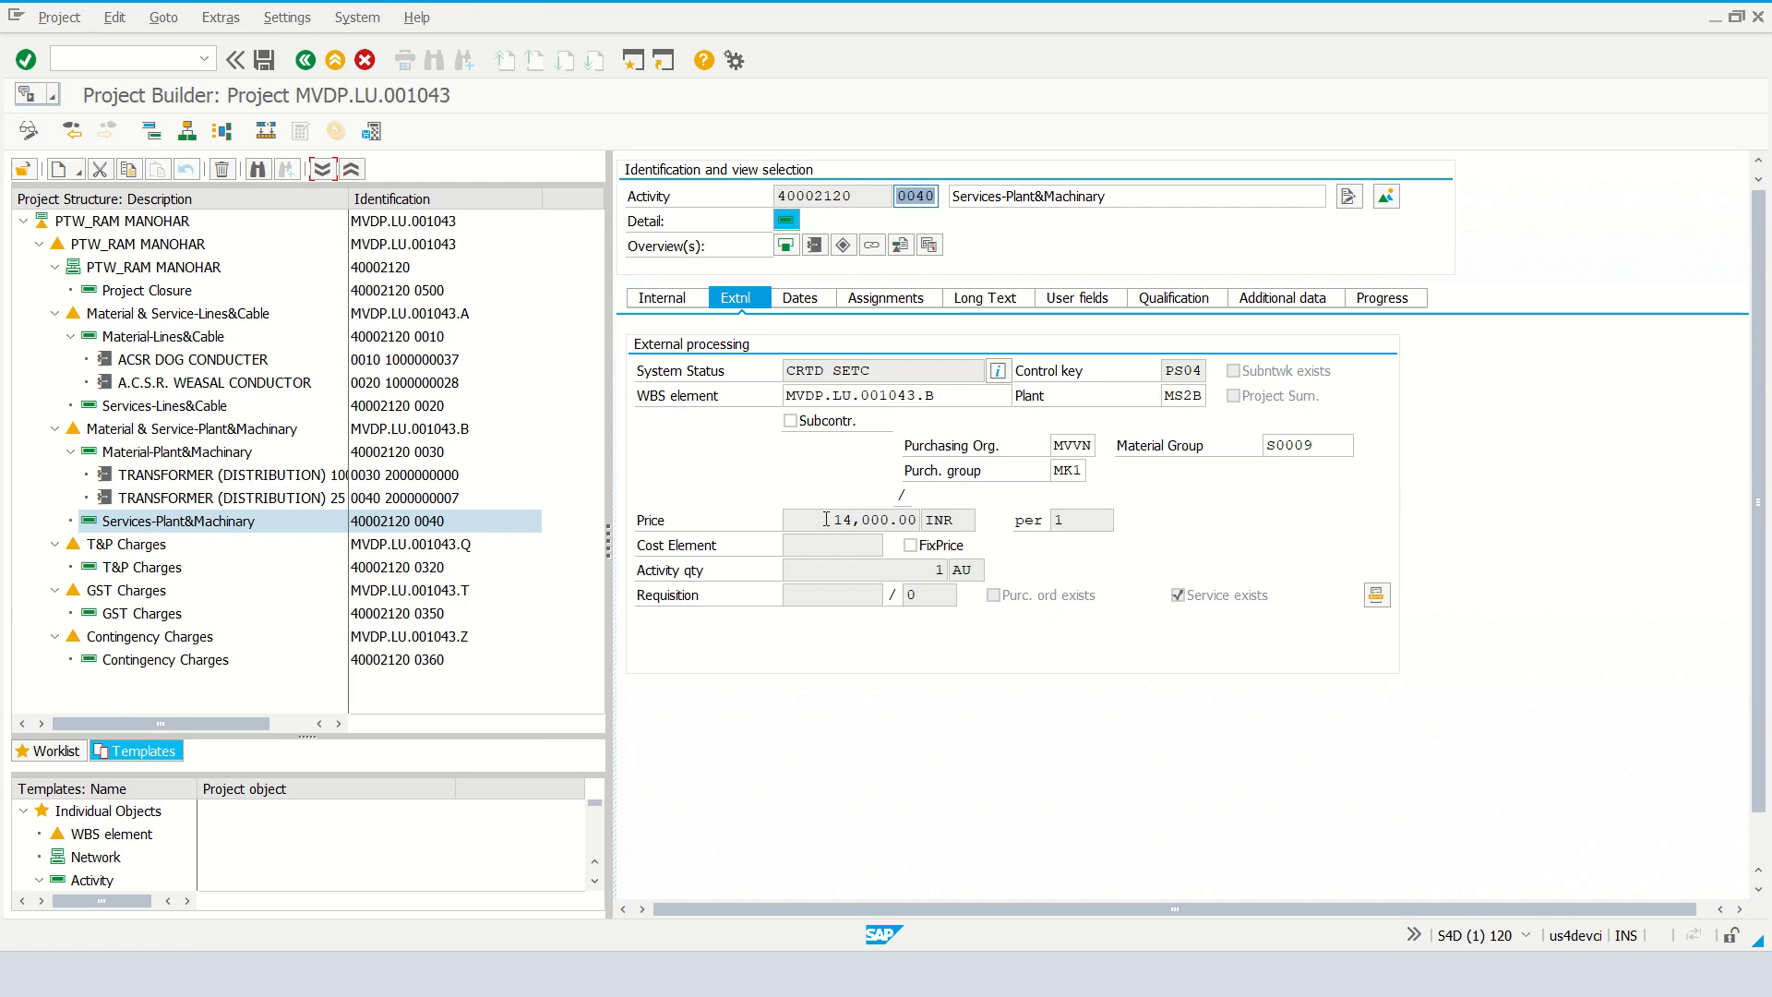
Step: Check the external processing prices of the Services-Plant&Machinery and Services-Lines&Cable activities
{"action": "left_click_drag", "start_coordinate": [824, 519], "coordinate": [936, 503]}
{"action": "left_click", "coordinate": [145, 411]}
{"action": "left_click_drag", "start_coordinate": [820, 522], "coordinate": [978, 515]}
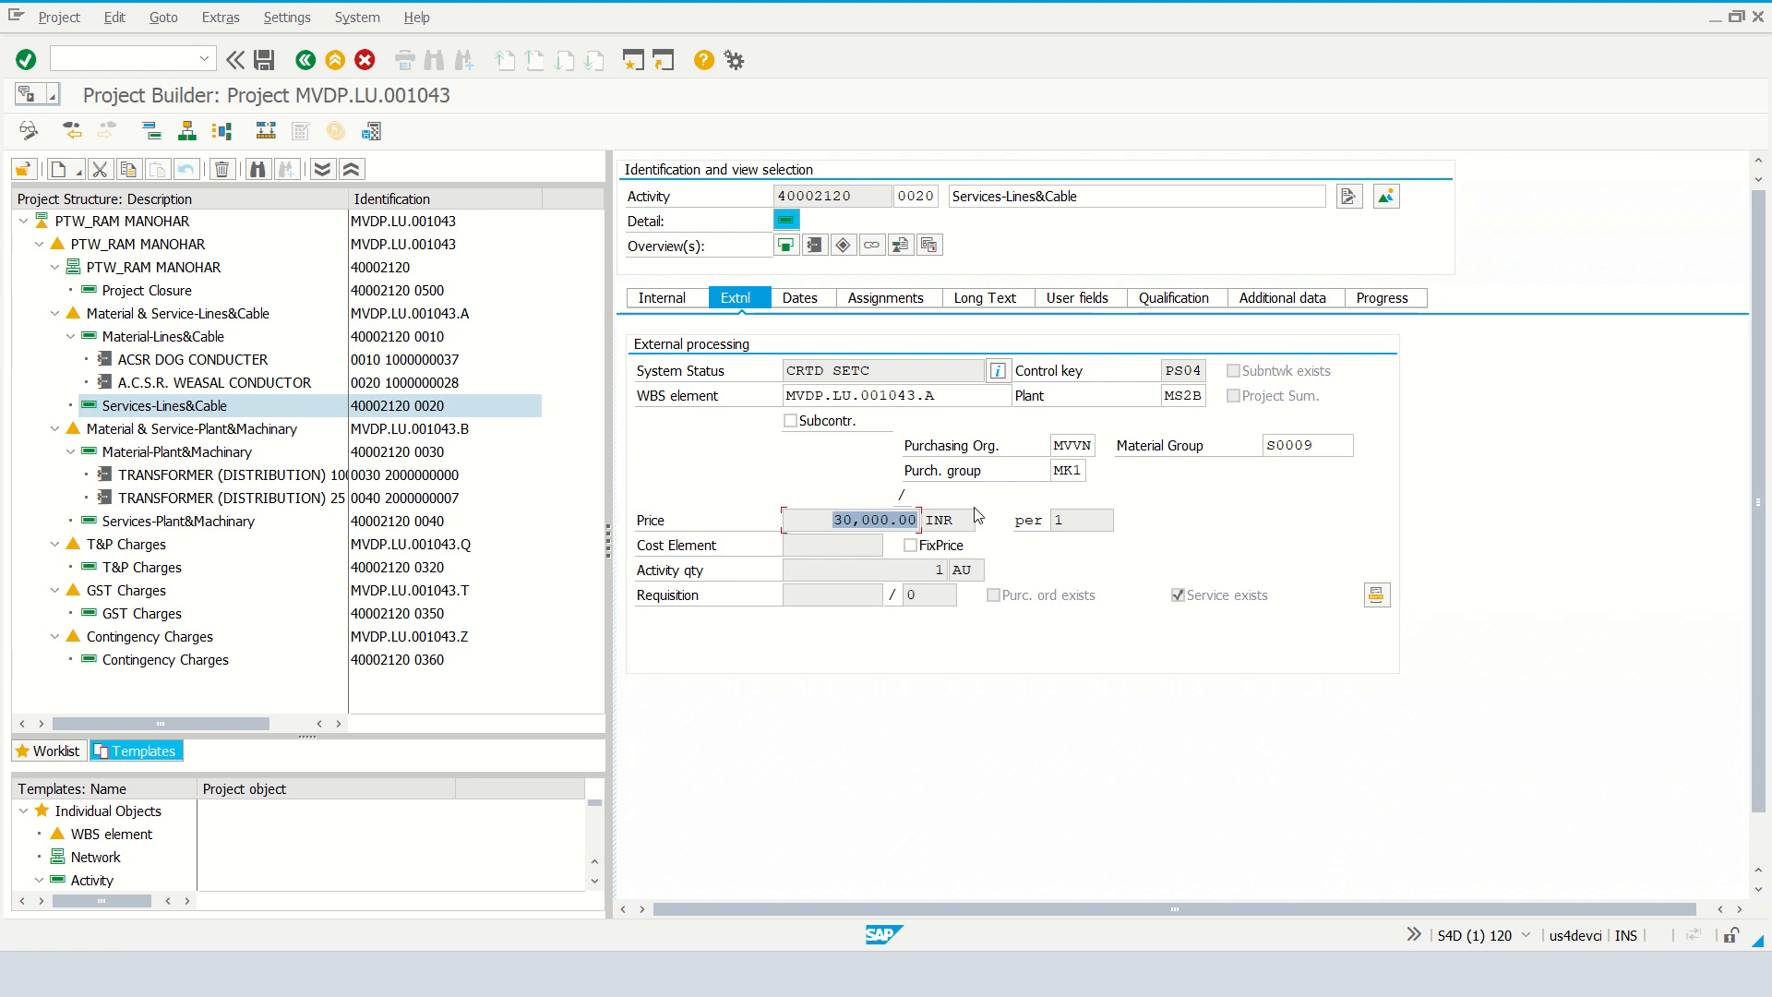
Step: Set the T&P Charges activity's amount to 1 INR and its percent to 1.5
{"action": "left_click", "coordinate": [145, 570]}
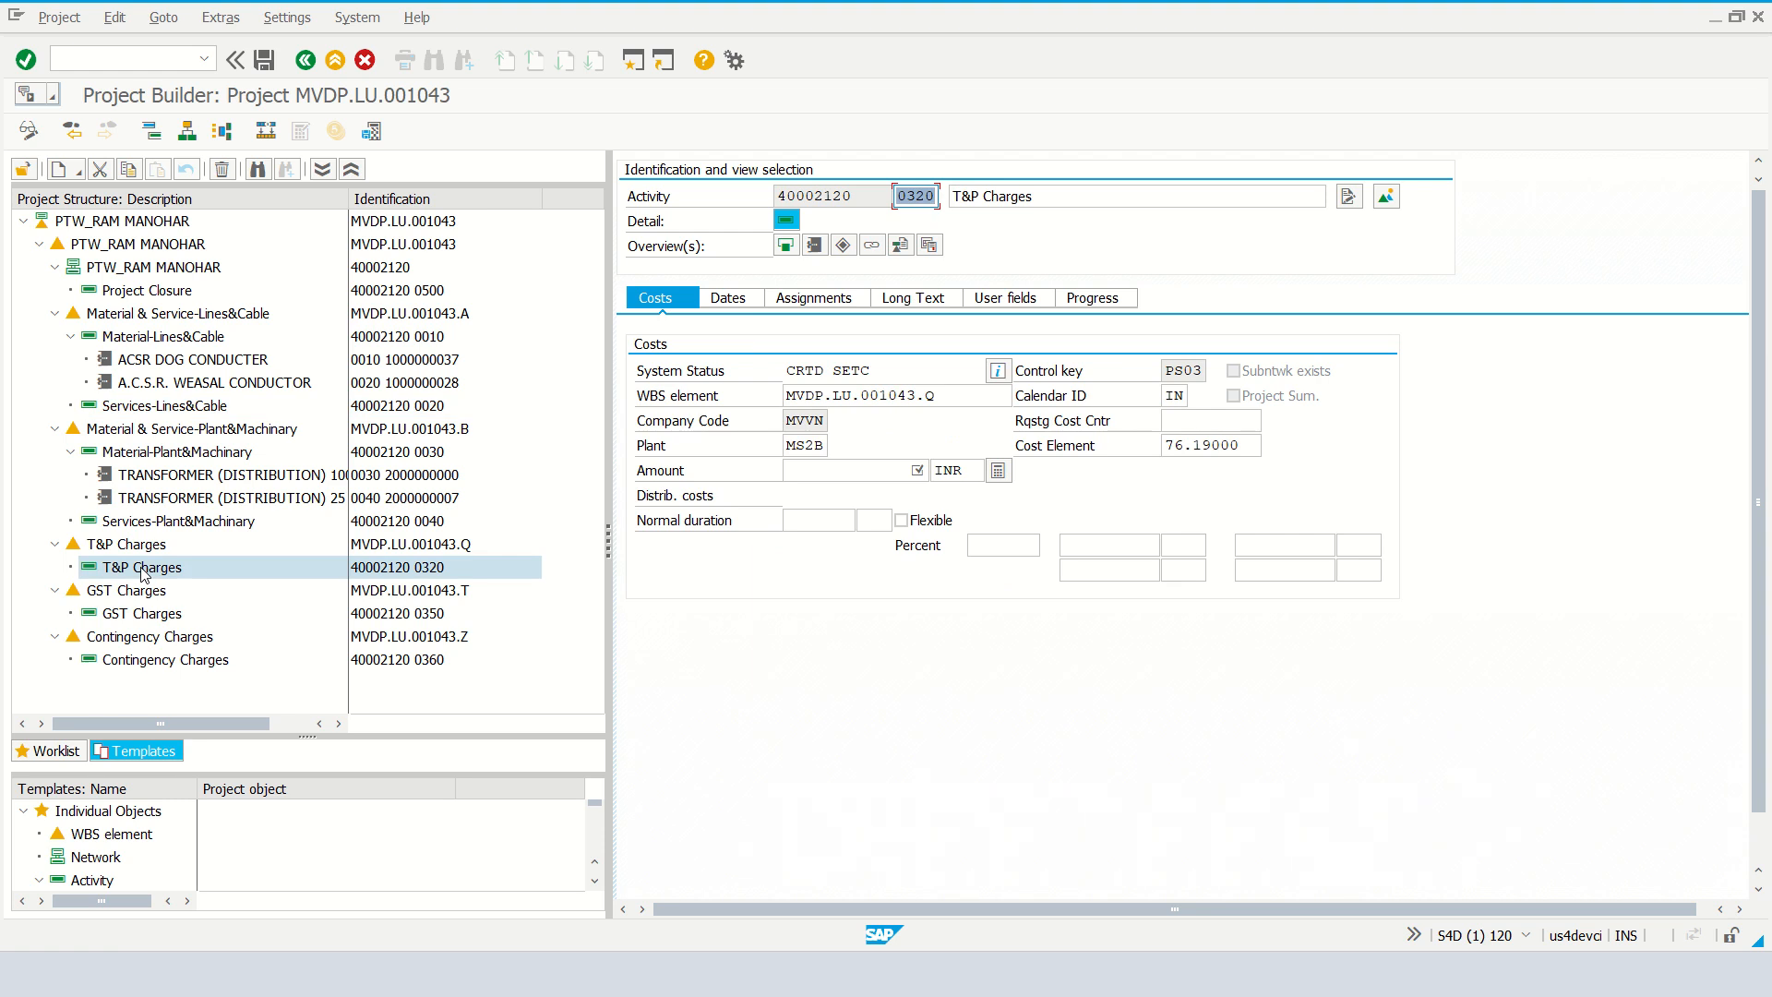
{"action": "left_click", "coordinate": [862, 478]}
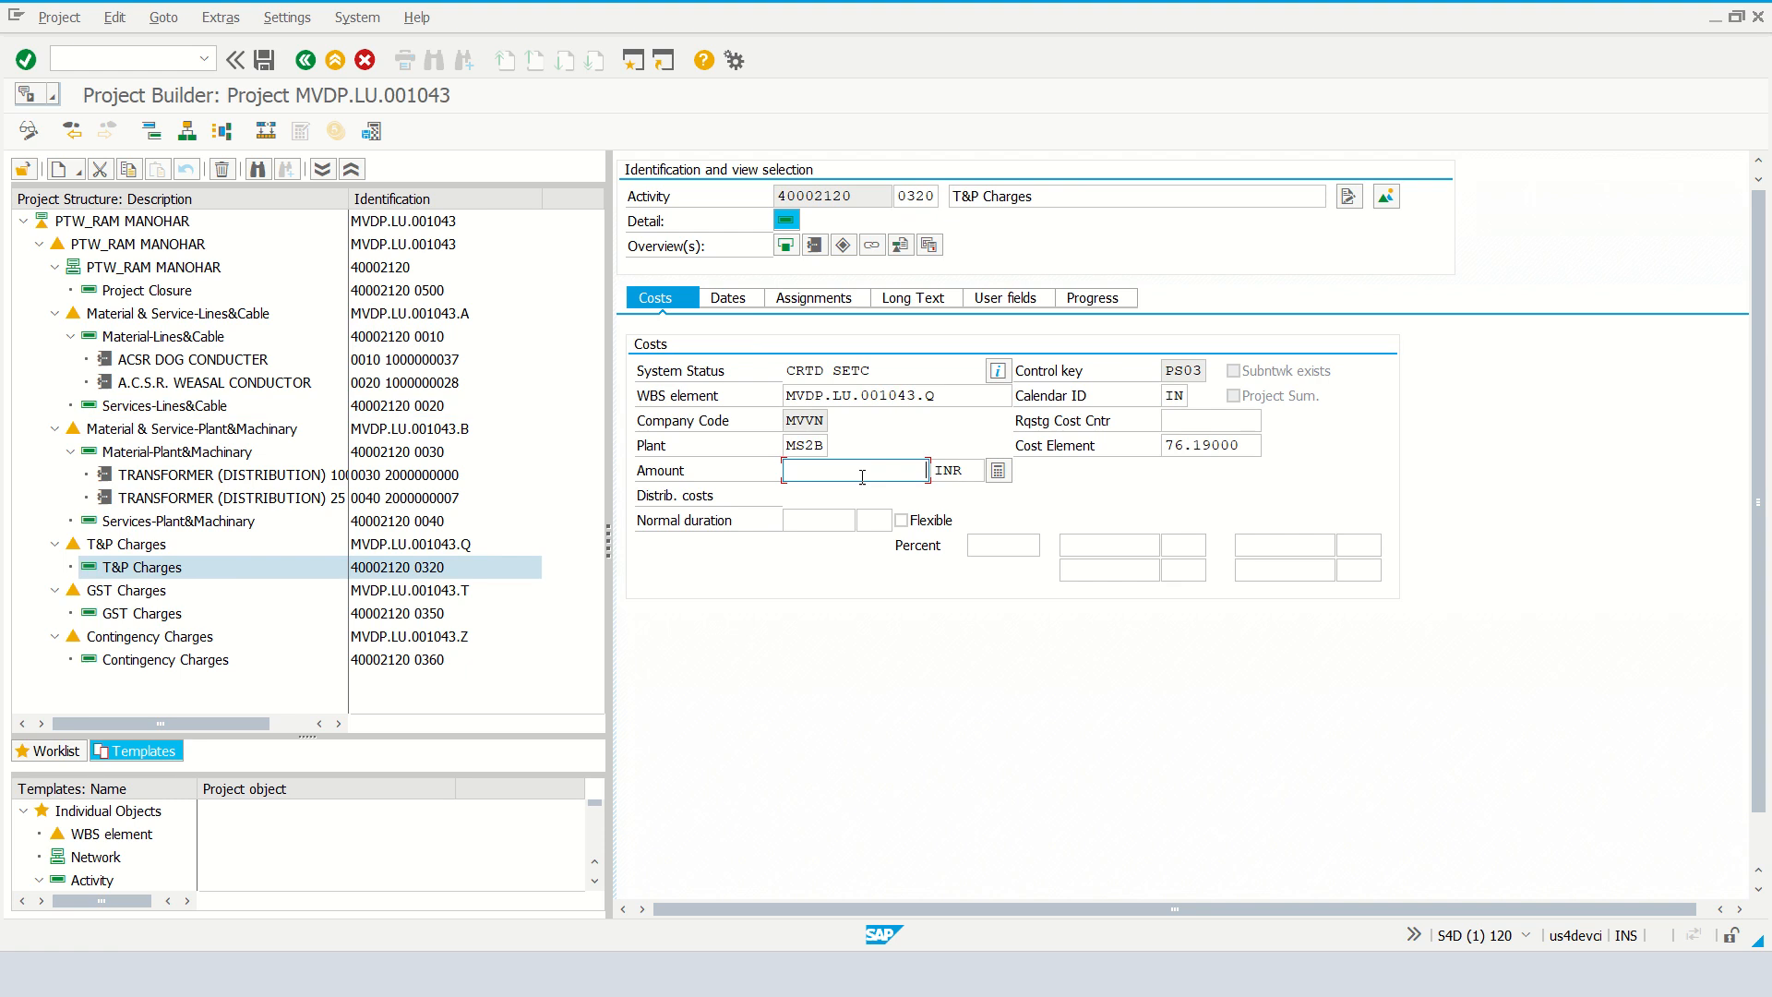
{"action": "type", "text": "1"}
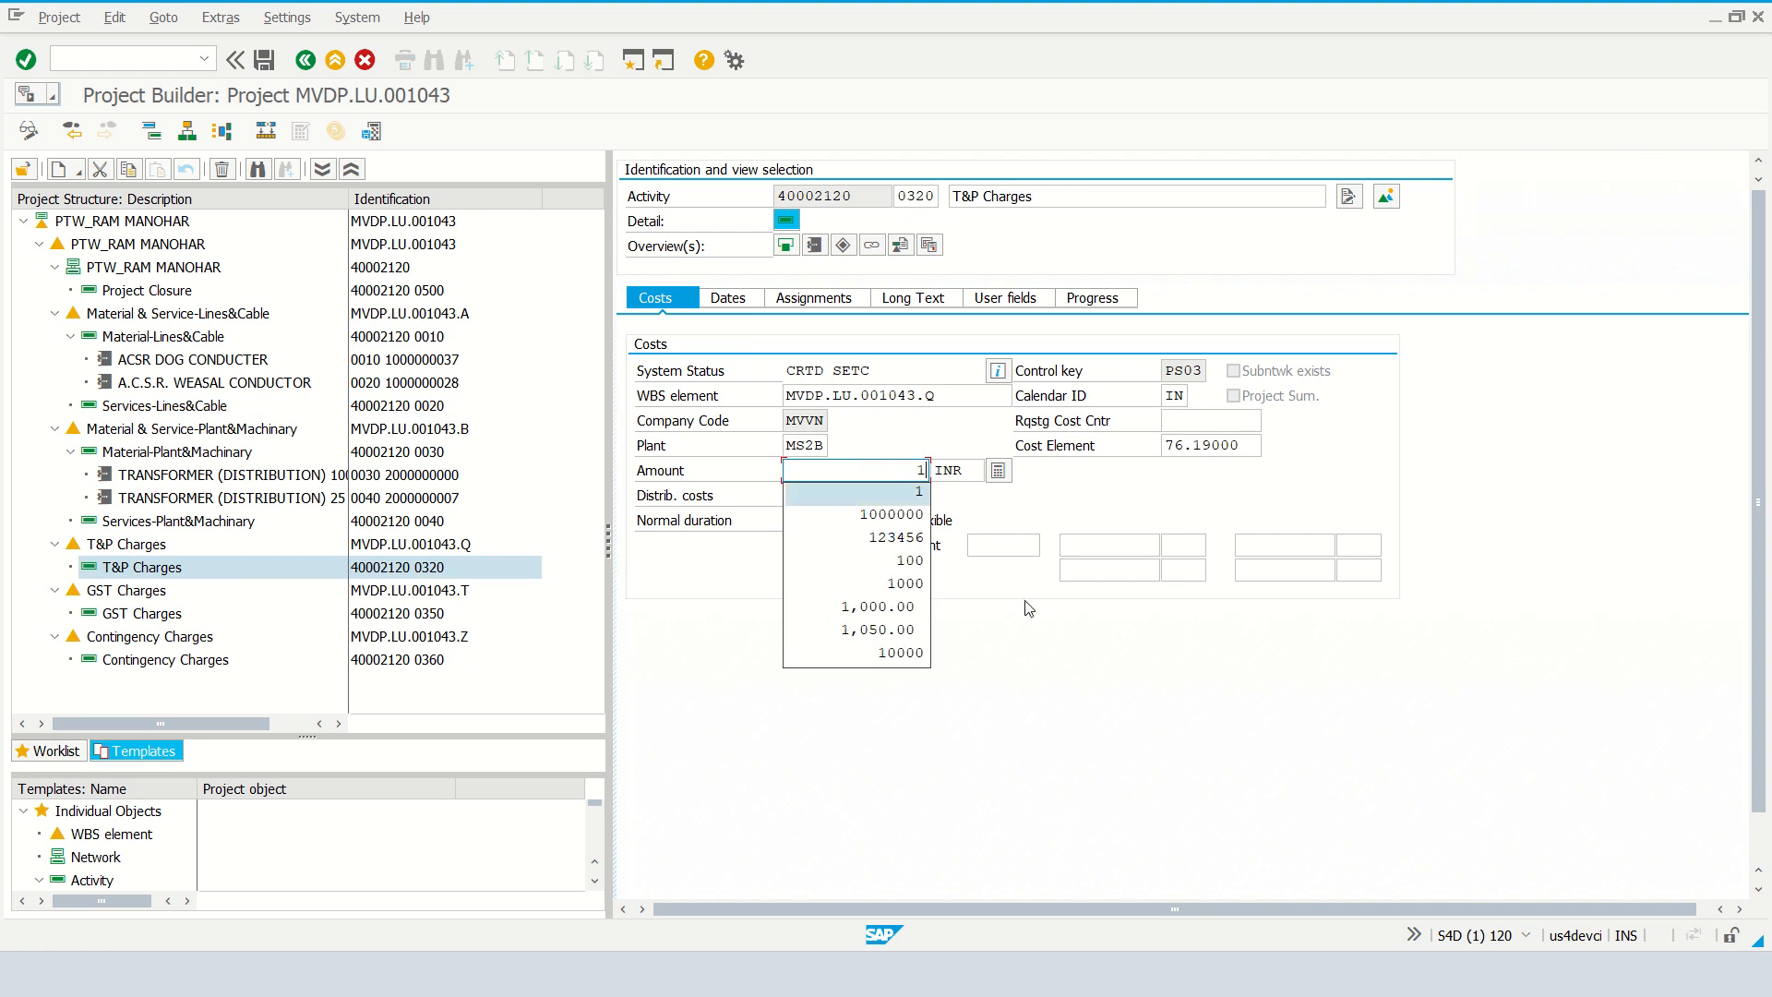
{"action": "left_click", "coordinate": [984, 543]}
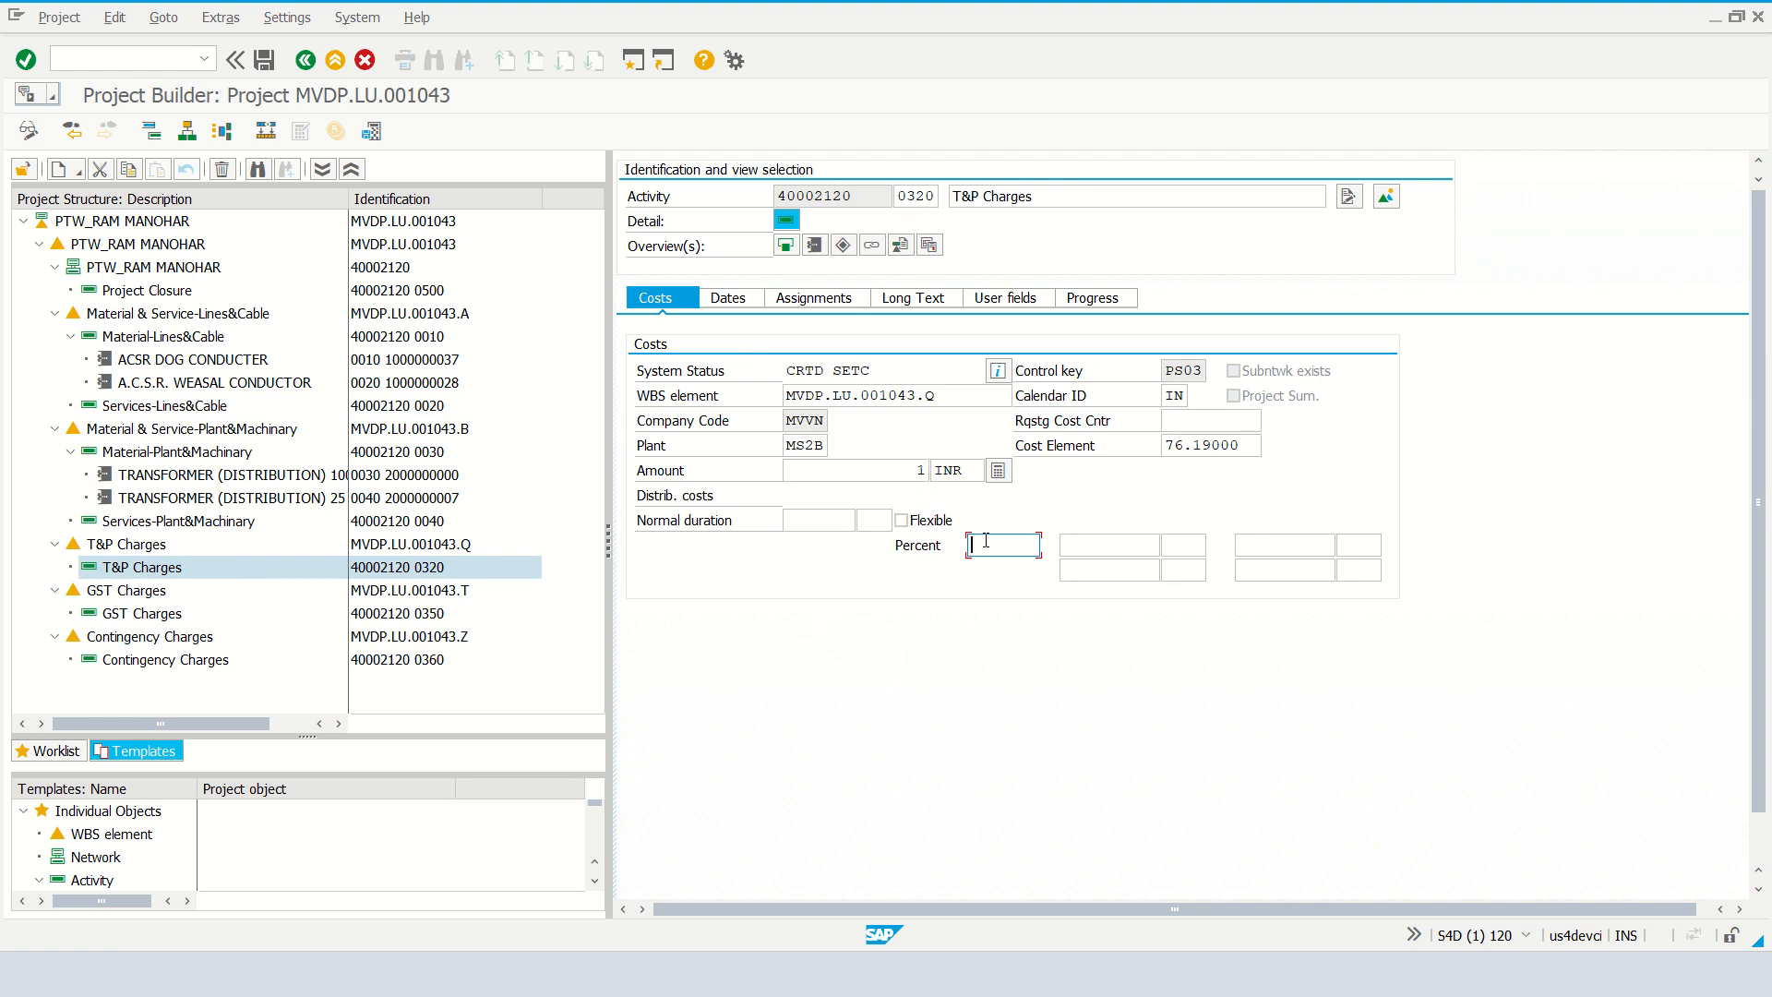
{"action": "type", "text": "1.5"}
Step: Enter network 40002120 activities 0010 and 0020 as the first two references for the T&P Charges percentage
{"action": "left_click", "coordinate": [1080, 543]}
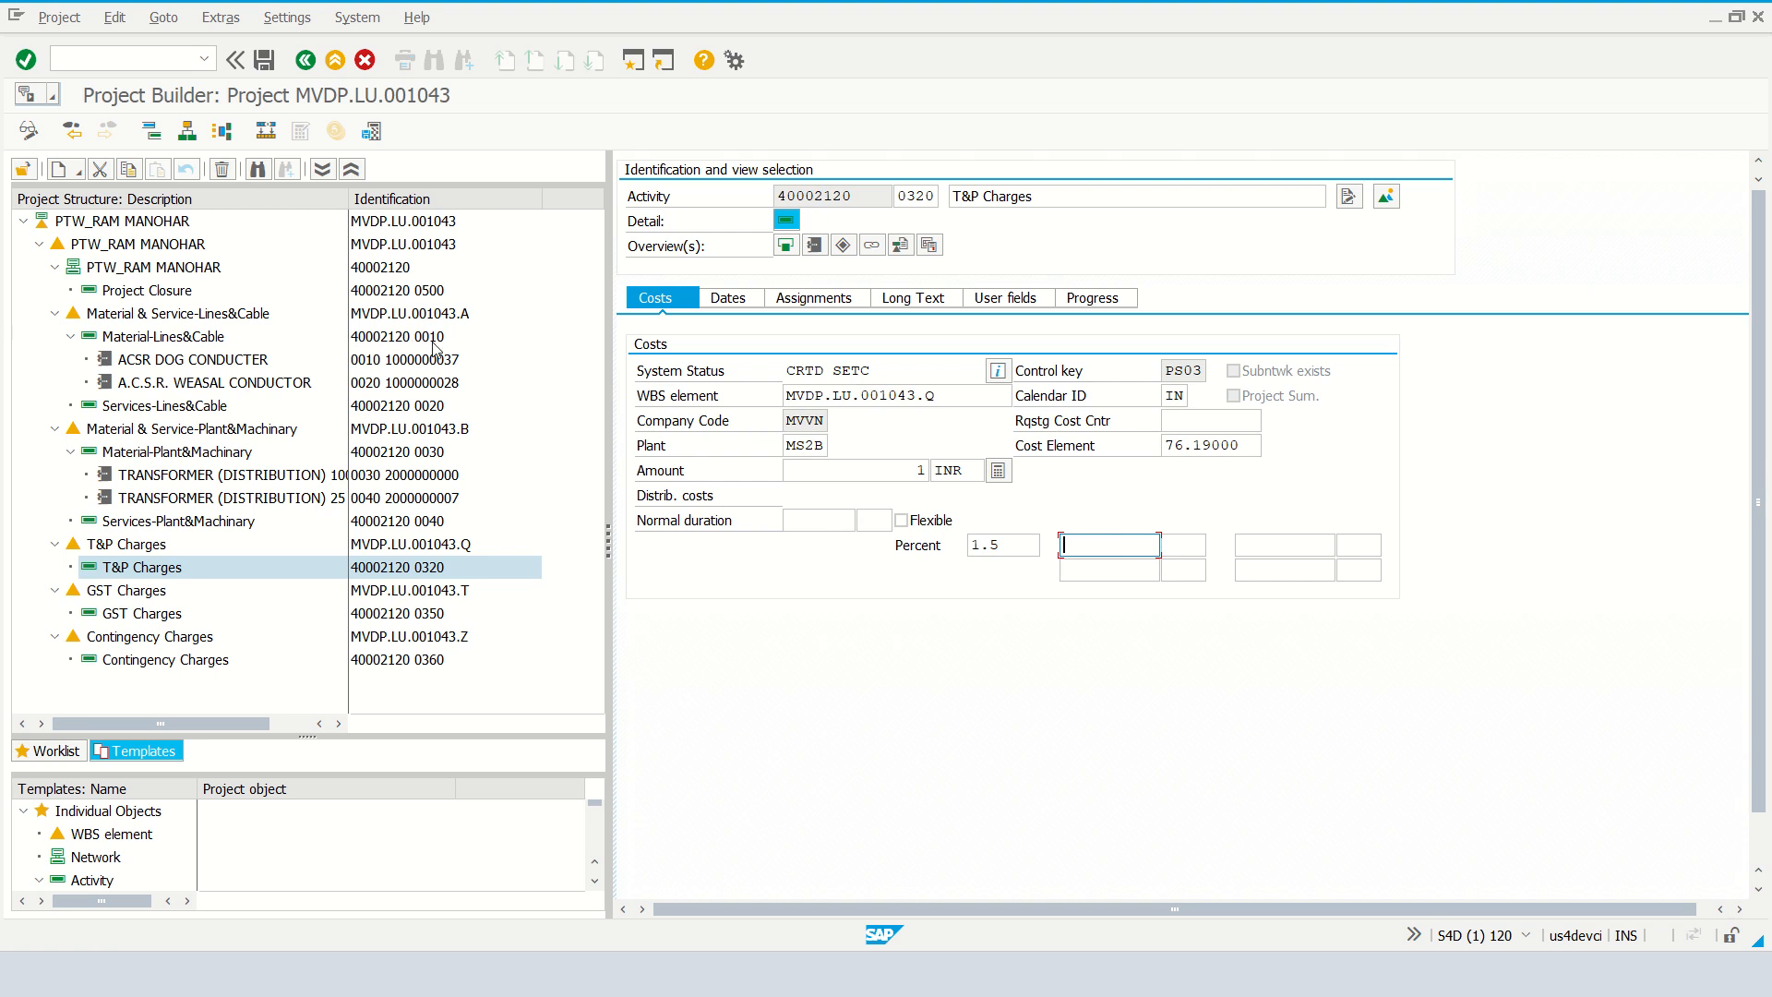
{"action": "double_click", "coordinate": [855, 190]}
{"action": "key", "text": "ctrl+c"}
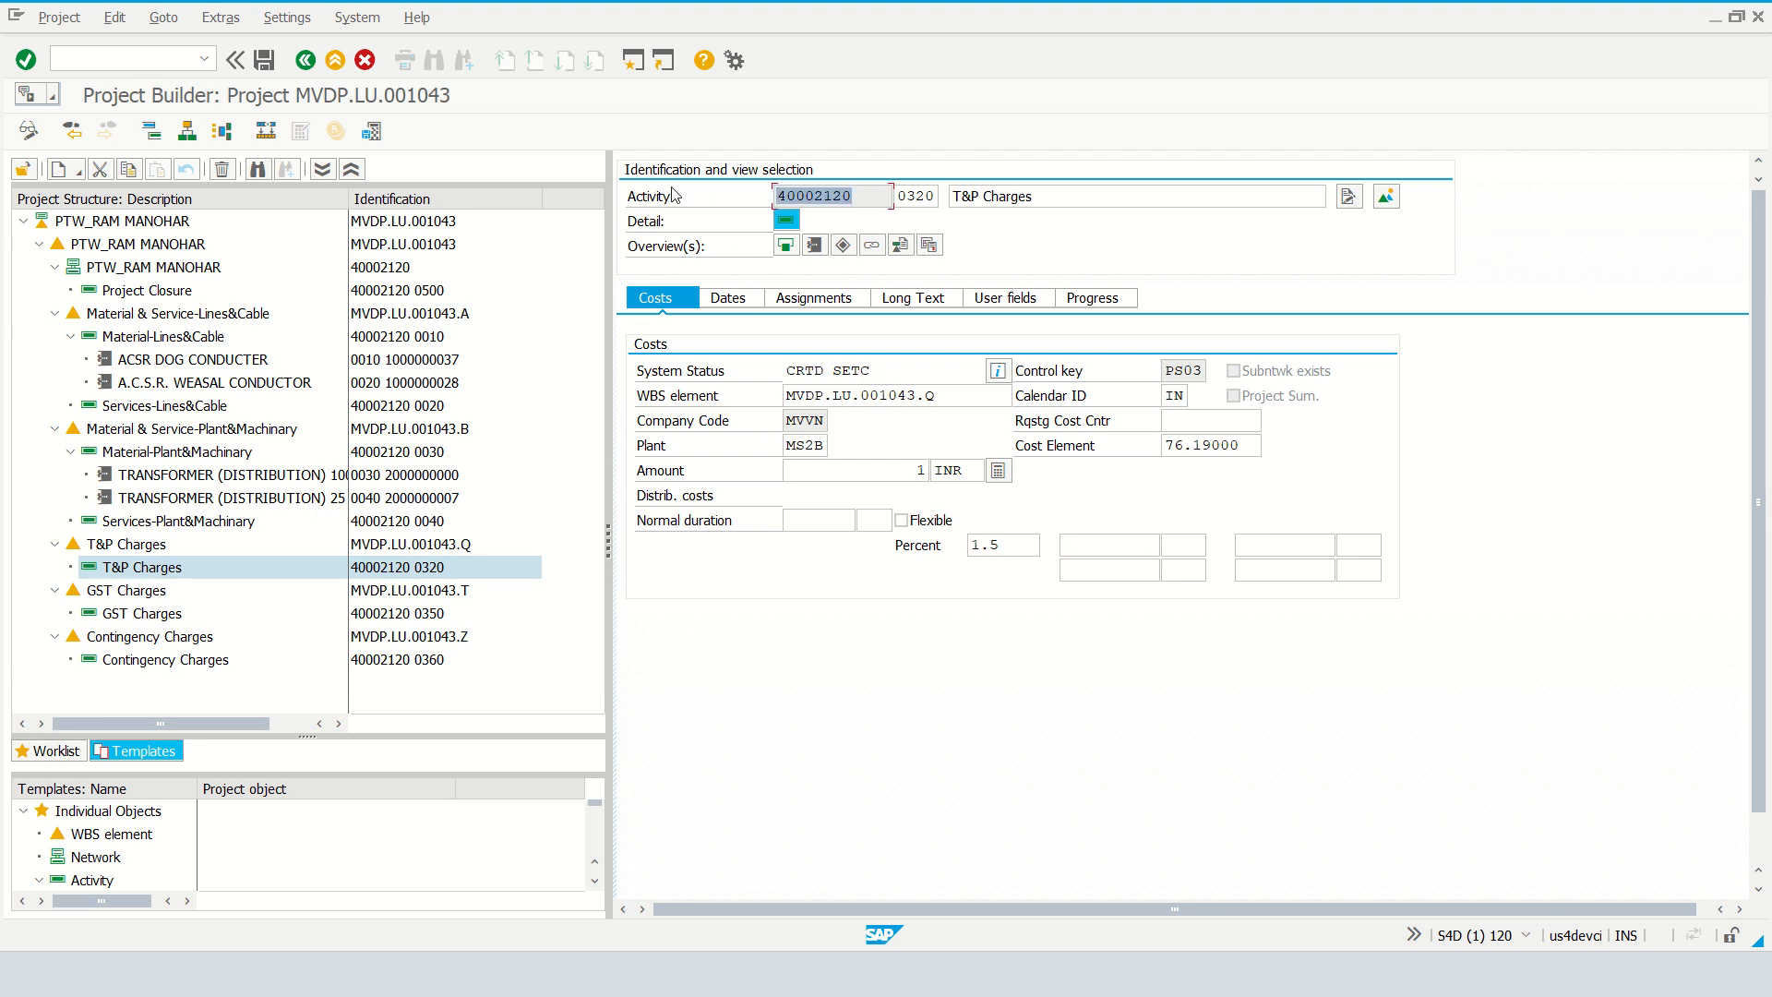
{"action": "left_click", "coordinate": [1093, 541]}
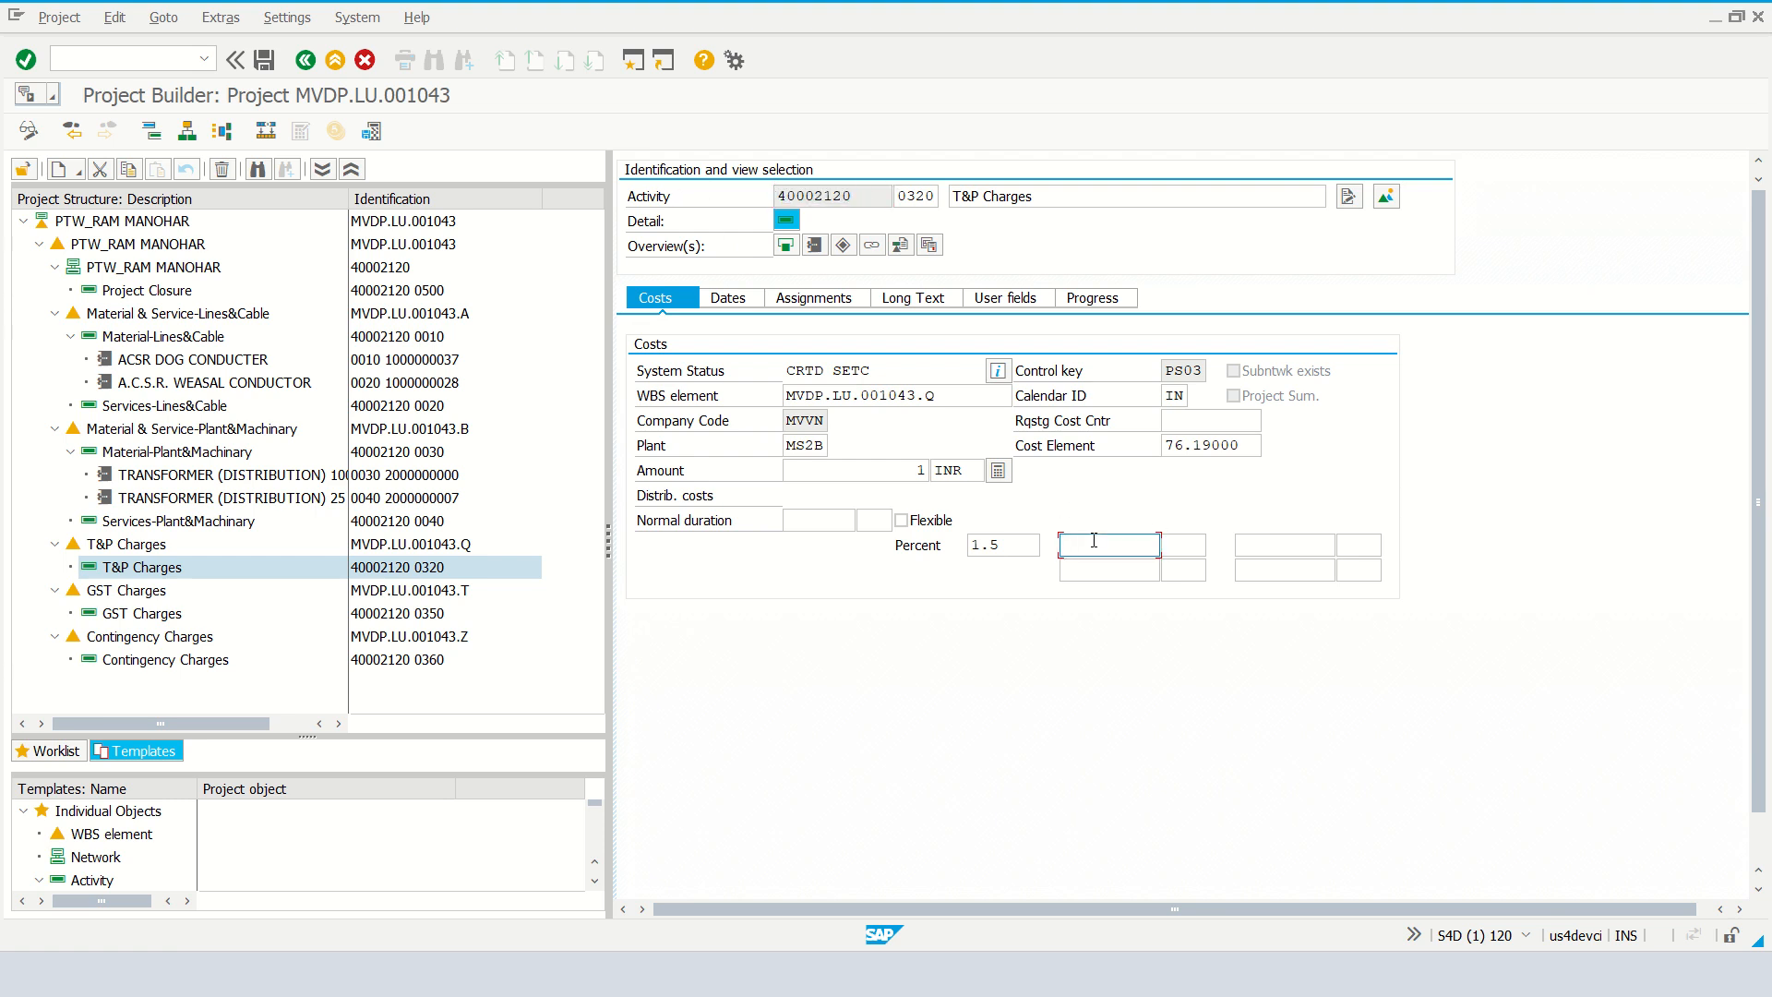
{"action": "key", "text": "ctrl+v"}
{"action": "left_click", "coordinate": [1185, 548]}
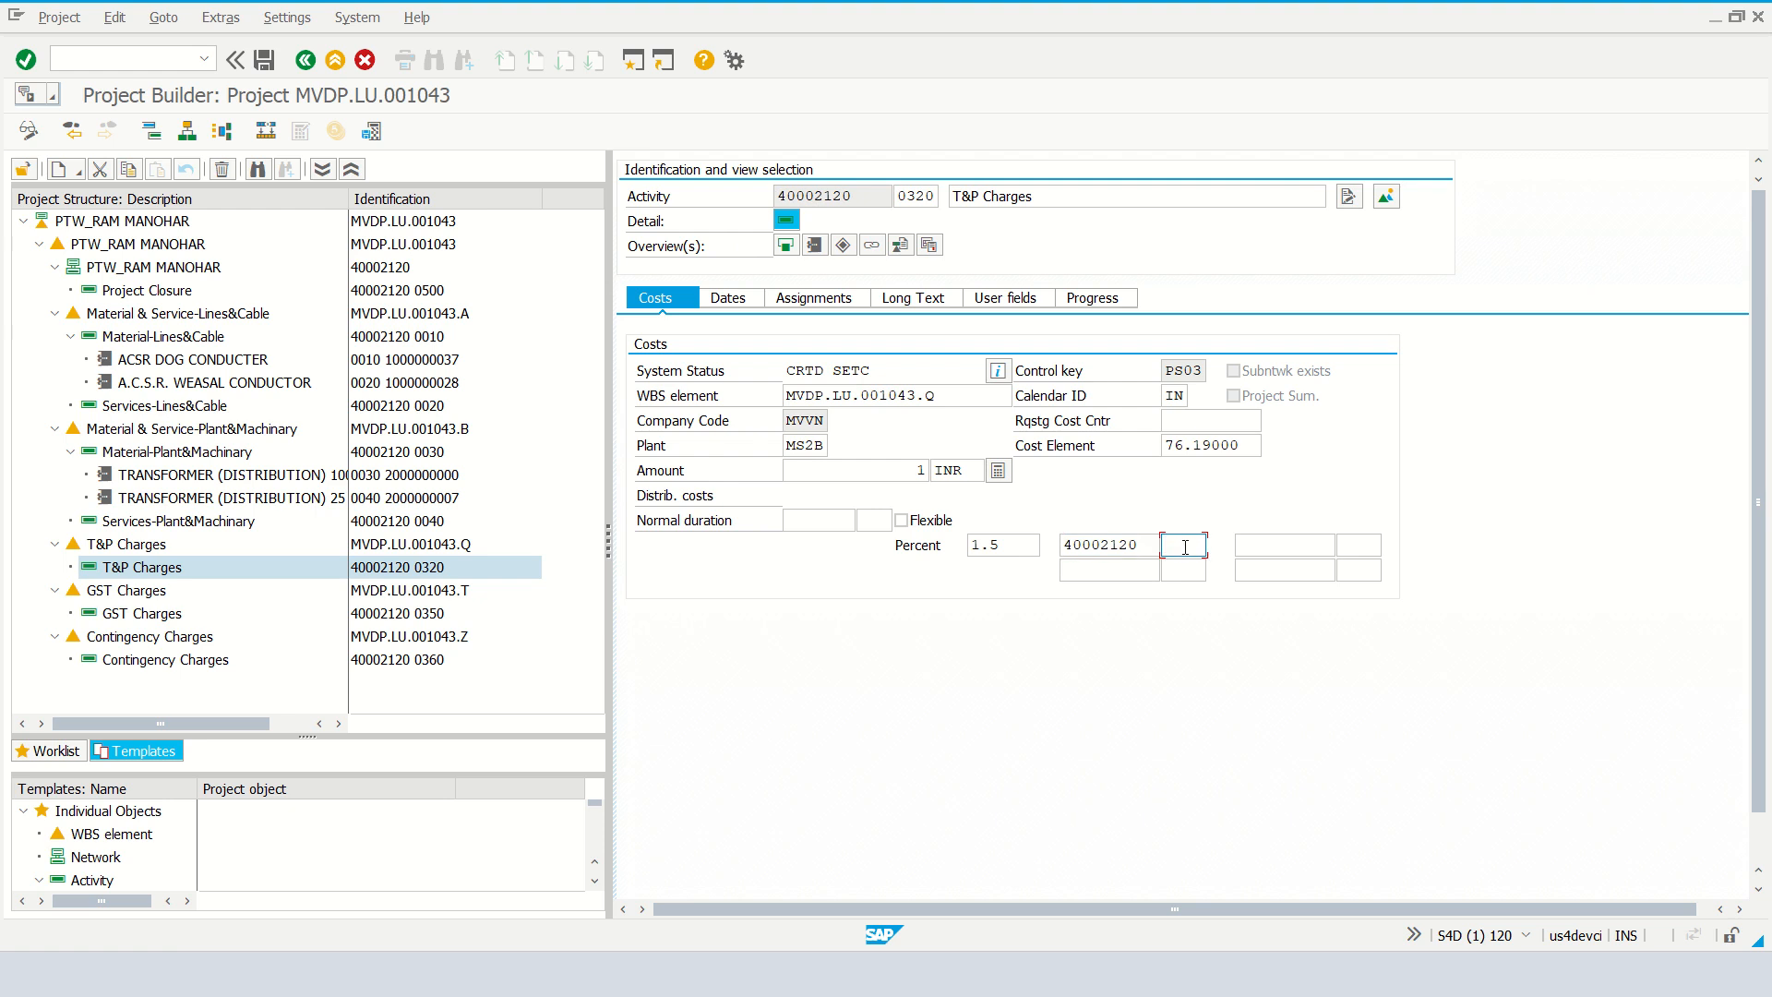
{"action": "type", "text": "0010"}
{"action": "left_click", "coordinate": [1085, 565]}
{"action": "key", "text": "ctrl+v"}
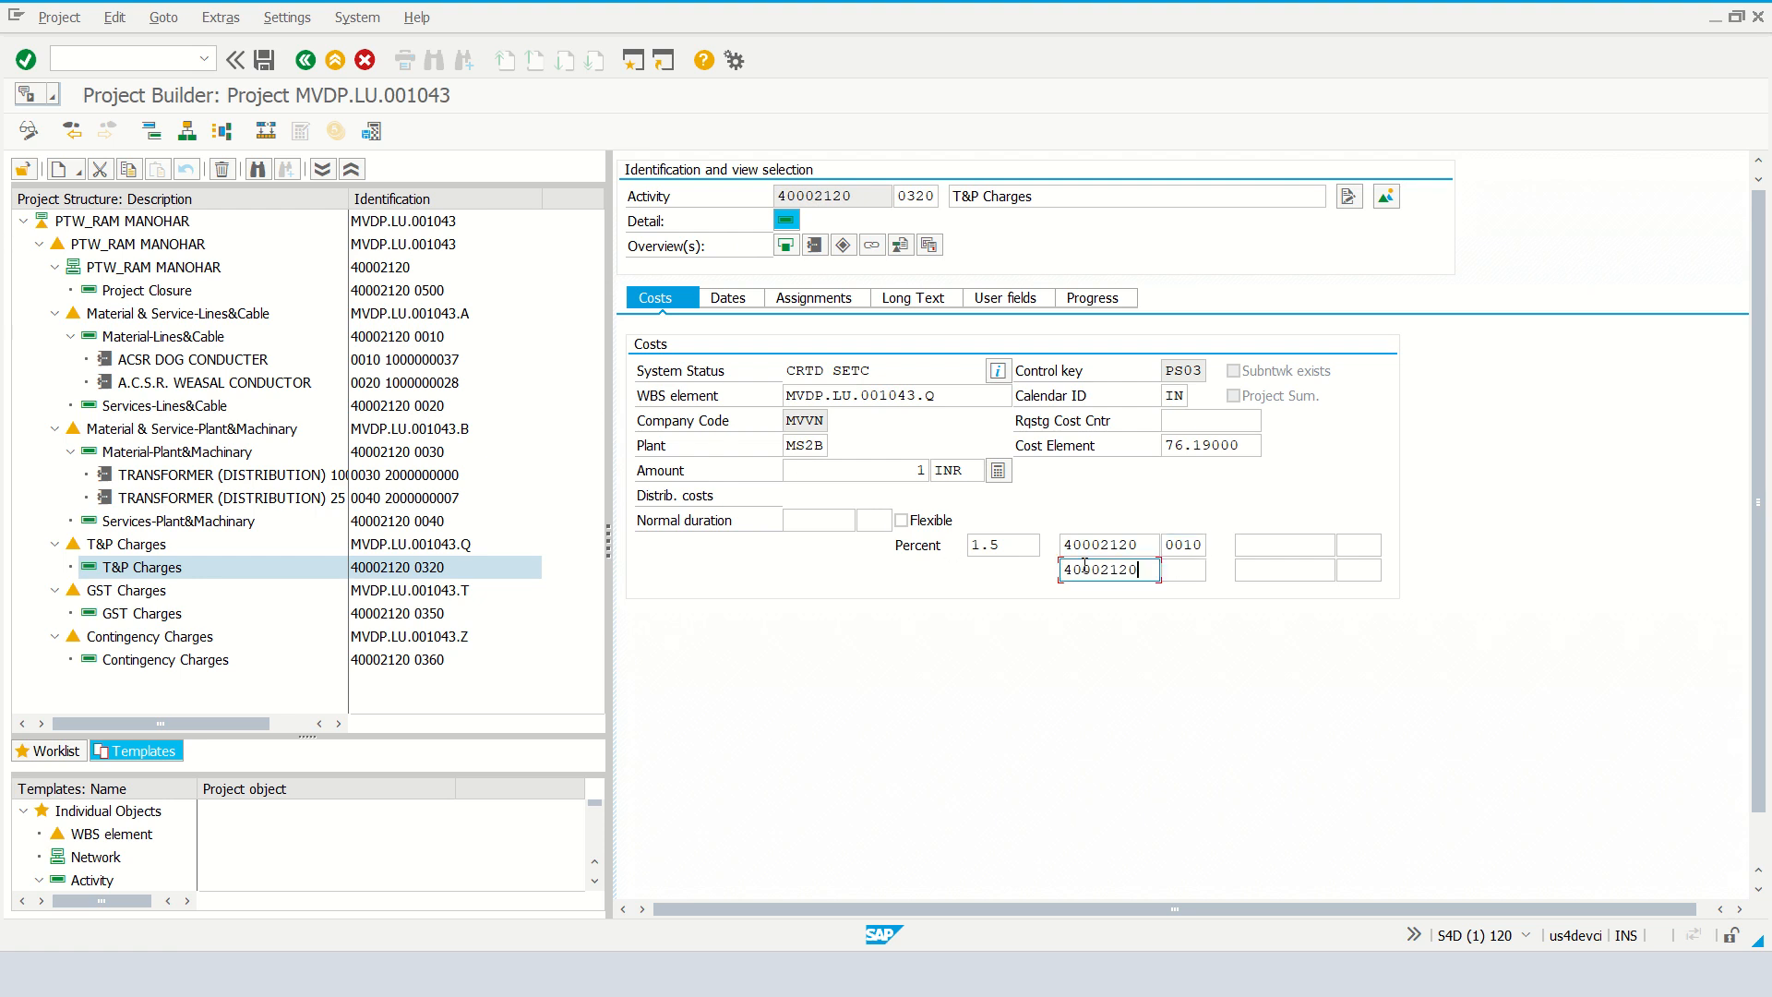
{"action": "key", "text": "Tab"}
{"action": "type", "text": "002"}
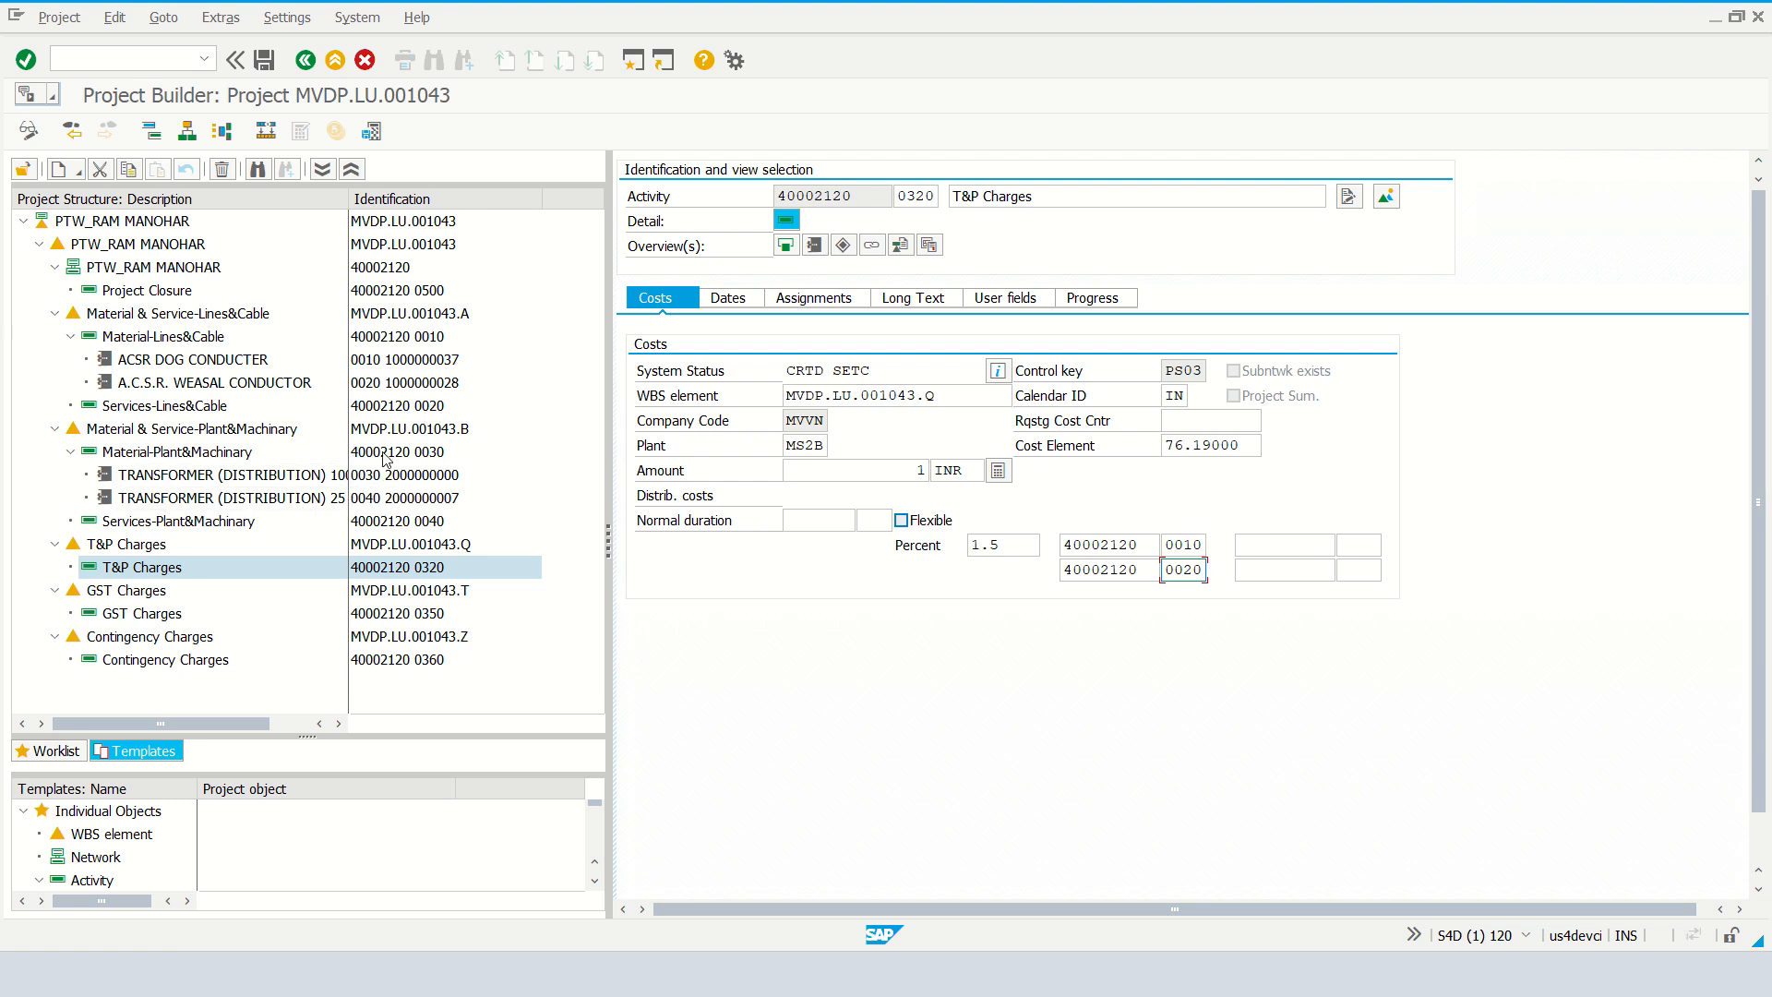
Step: Add network 40002120 activities 0030 and 0040 as further references for the T&P Charges percentage
{"action": "left_click", "coordinate": [1303, 547]}
{"action": "key", "text": "ctrl+v"}
{"action": "left_click", "coordinate": [1361, 544]}
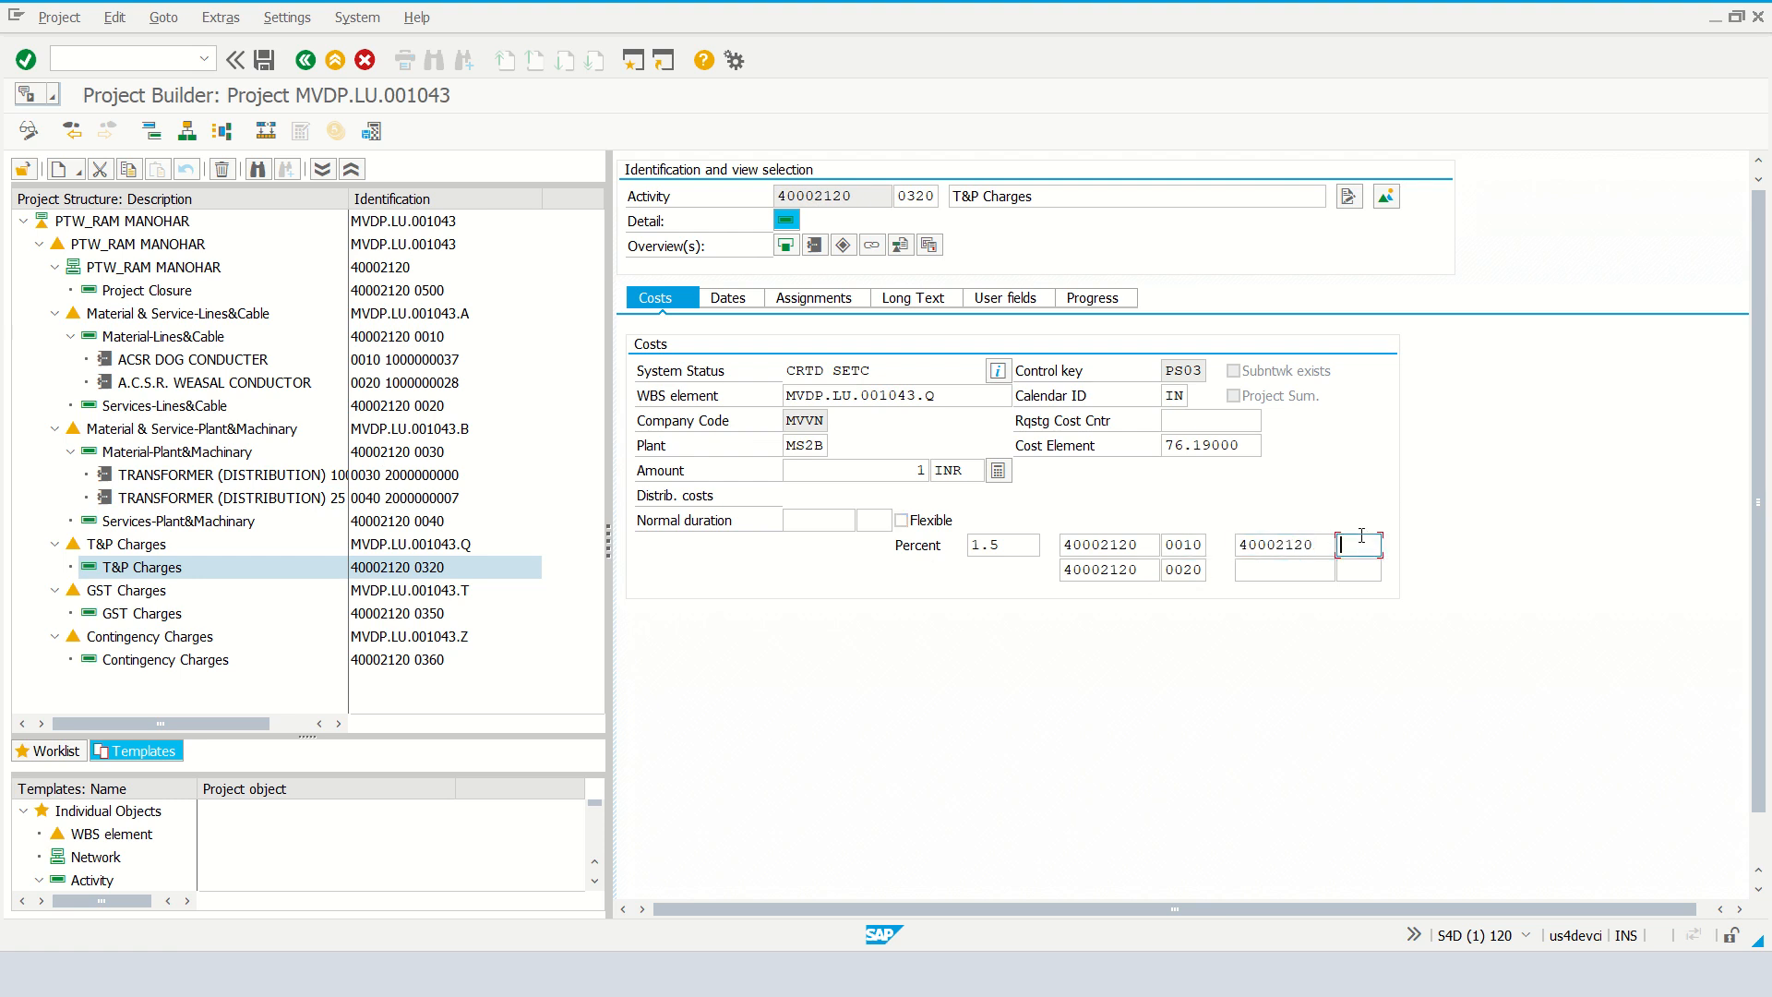
{"action": "type", "text": "0030"}
{"action": "left_click", "coordinate": [1251, 574]}
{"action": "type", "text": "40002120"}
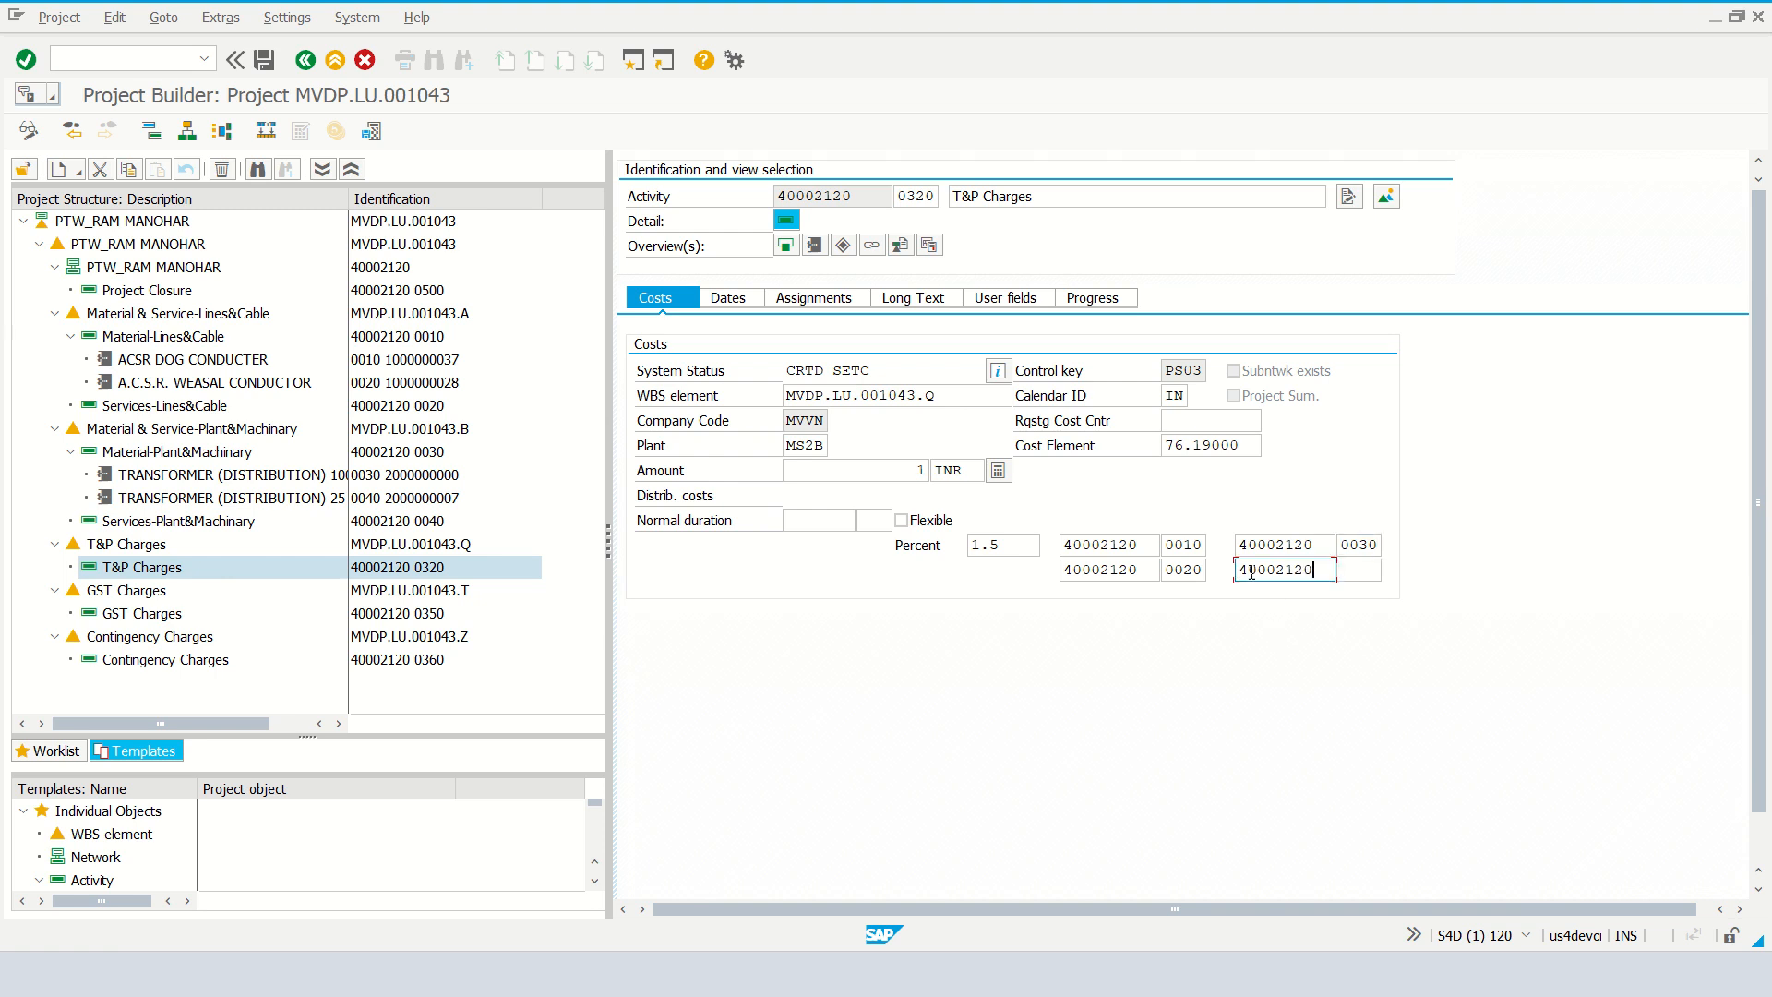
{"action": "left_click", "coordinate": [1371, 568]}
{"action": "type", "text": "0040"}
{"action": "key", "text": "Return"}
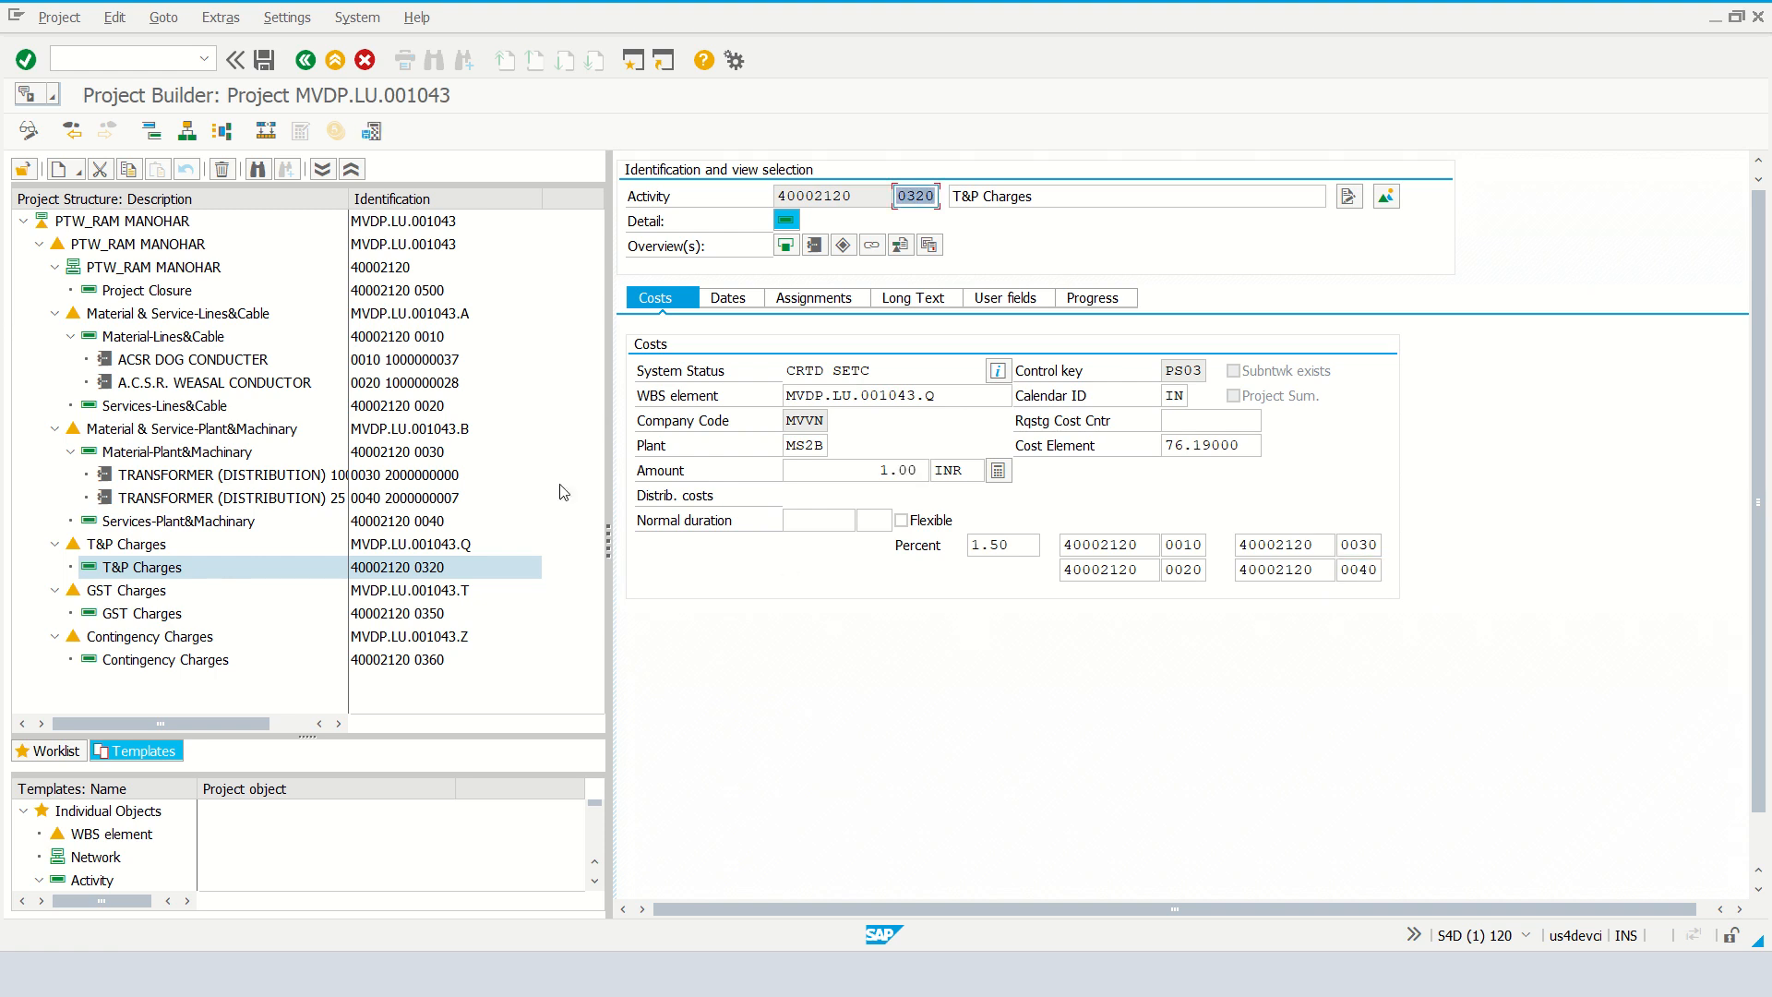
{"action": "left_click", "coordinate": [372, 134]}
Step: Set the amount of the GST Charges activity to 18000 INR
{"action": "left_click", "coordinate": [129, 612]}
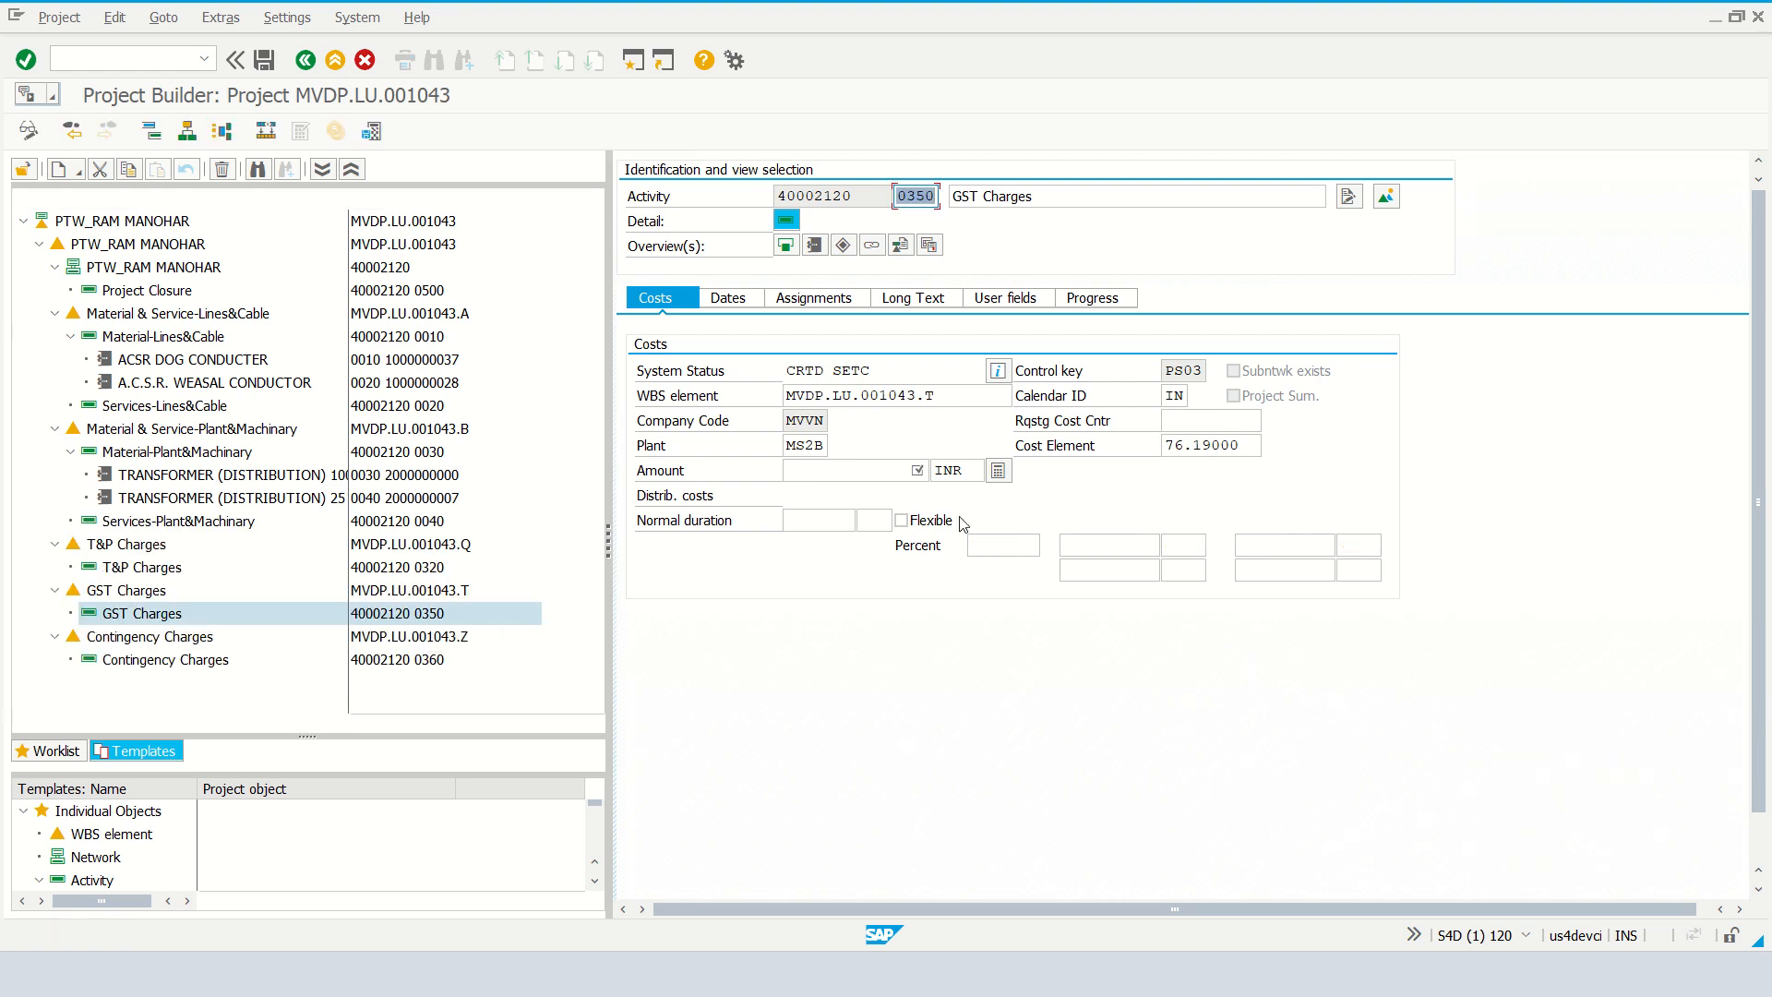
{"action": "left_click", "coordinate": [897, 468]}
{"action": "type", "text": "18000"}
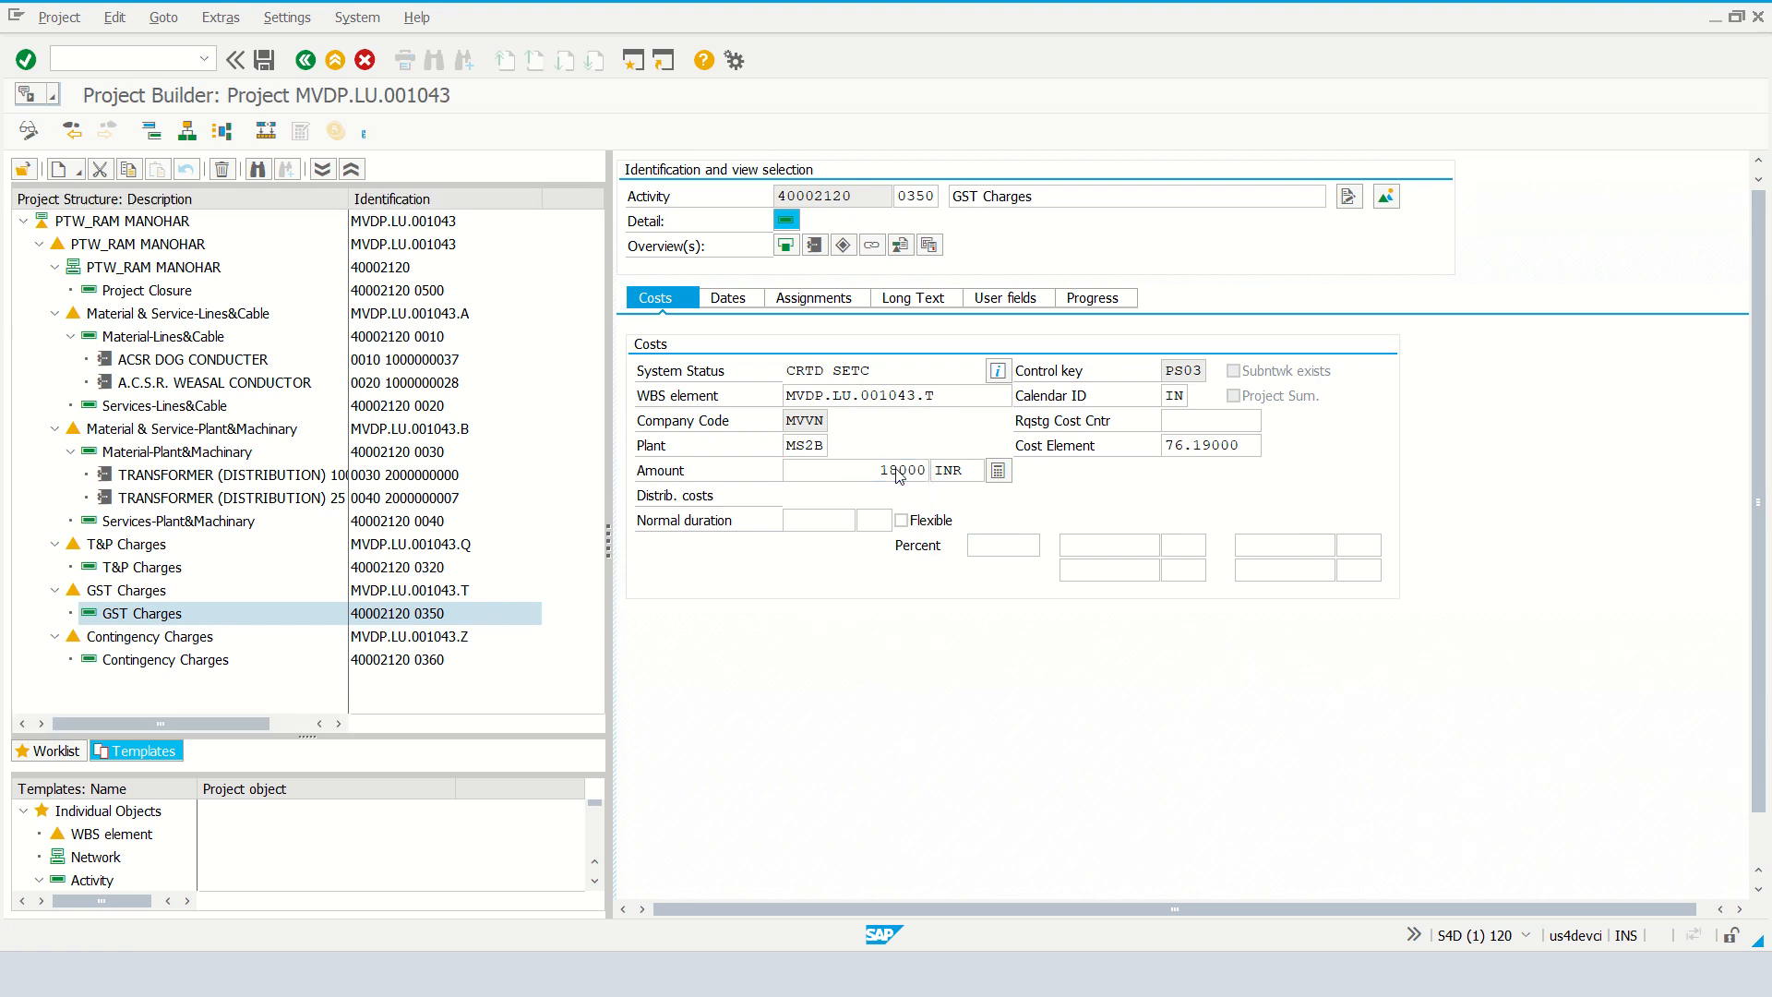
{"action": "key", "text": "Return"}
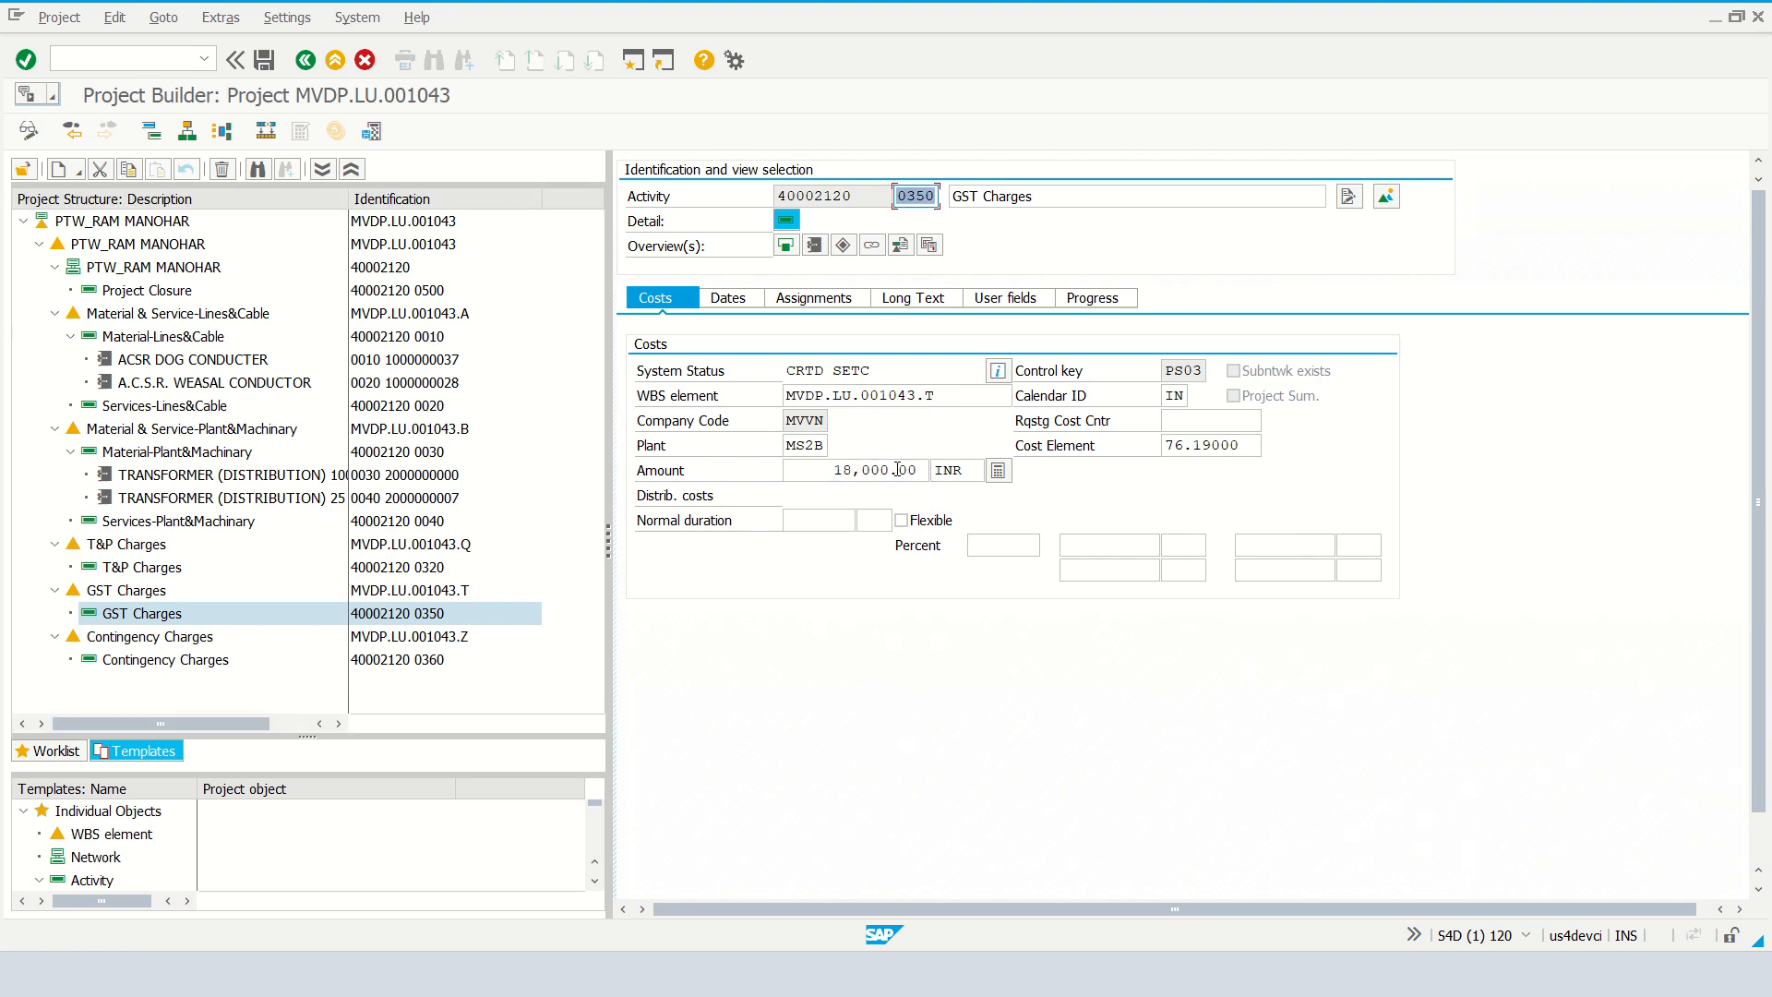
Step: Set the amount of the Contingency Charges activity to 19000 INR
{"action": "left_click", "coordinate": [161, 661]}
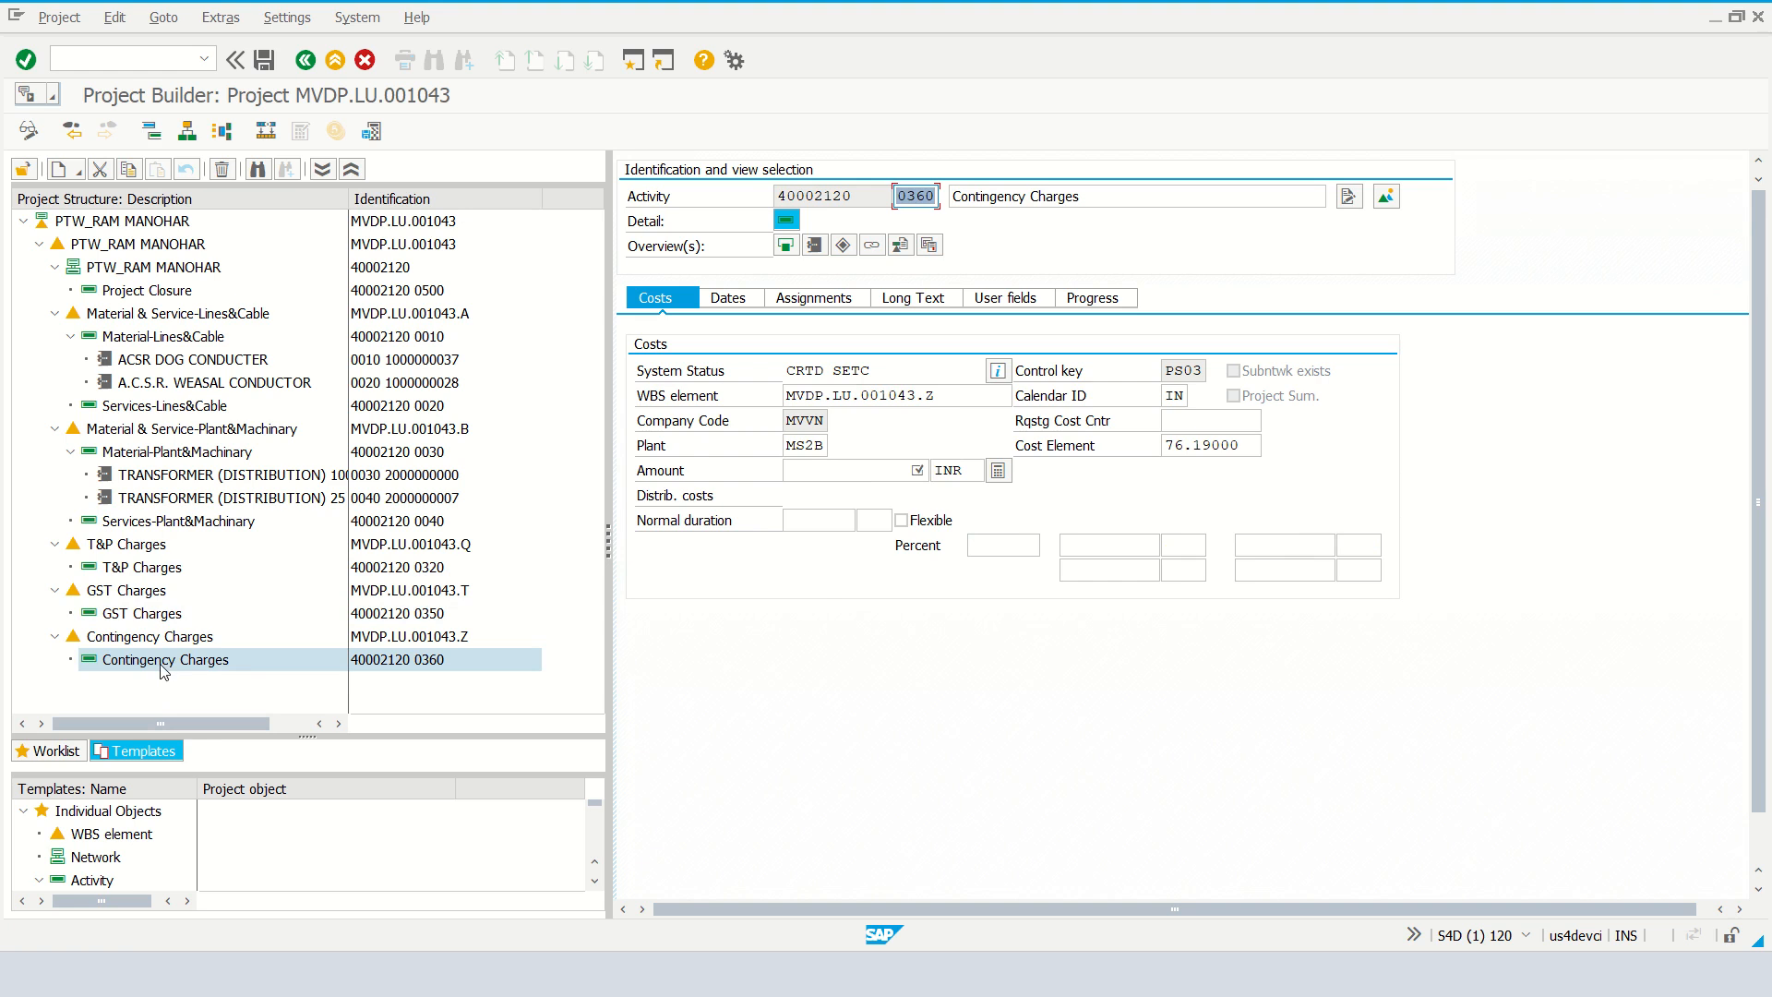
{"action": "left_click", "coordinate": [870, 470]}
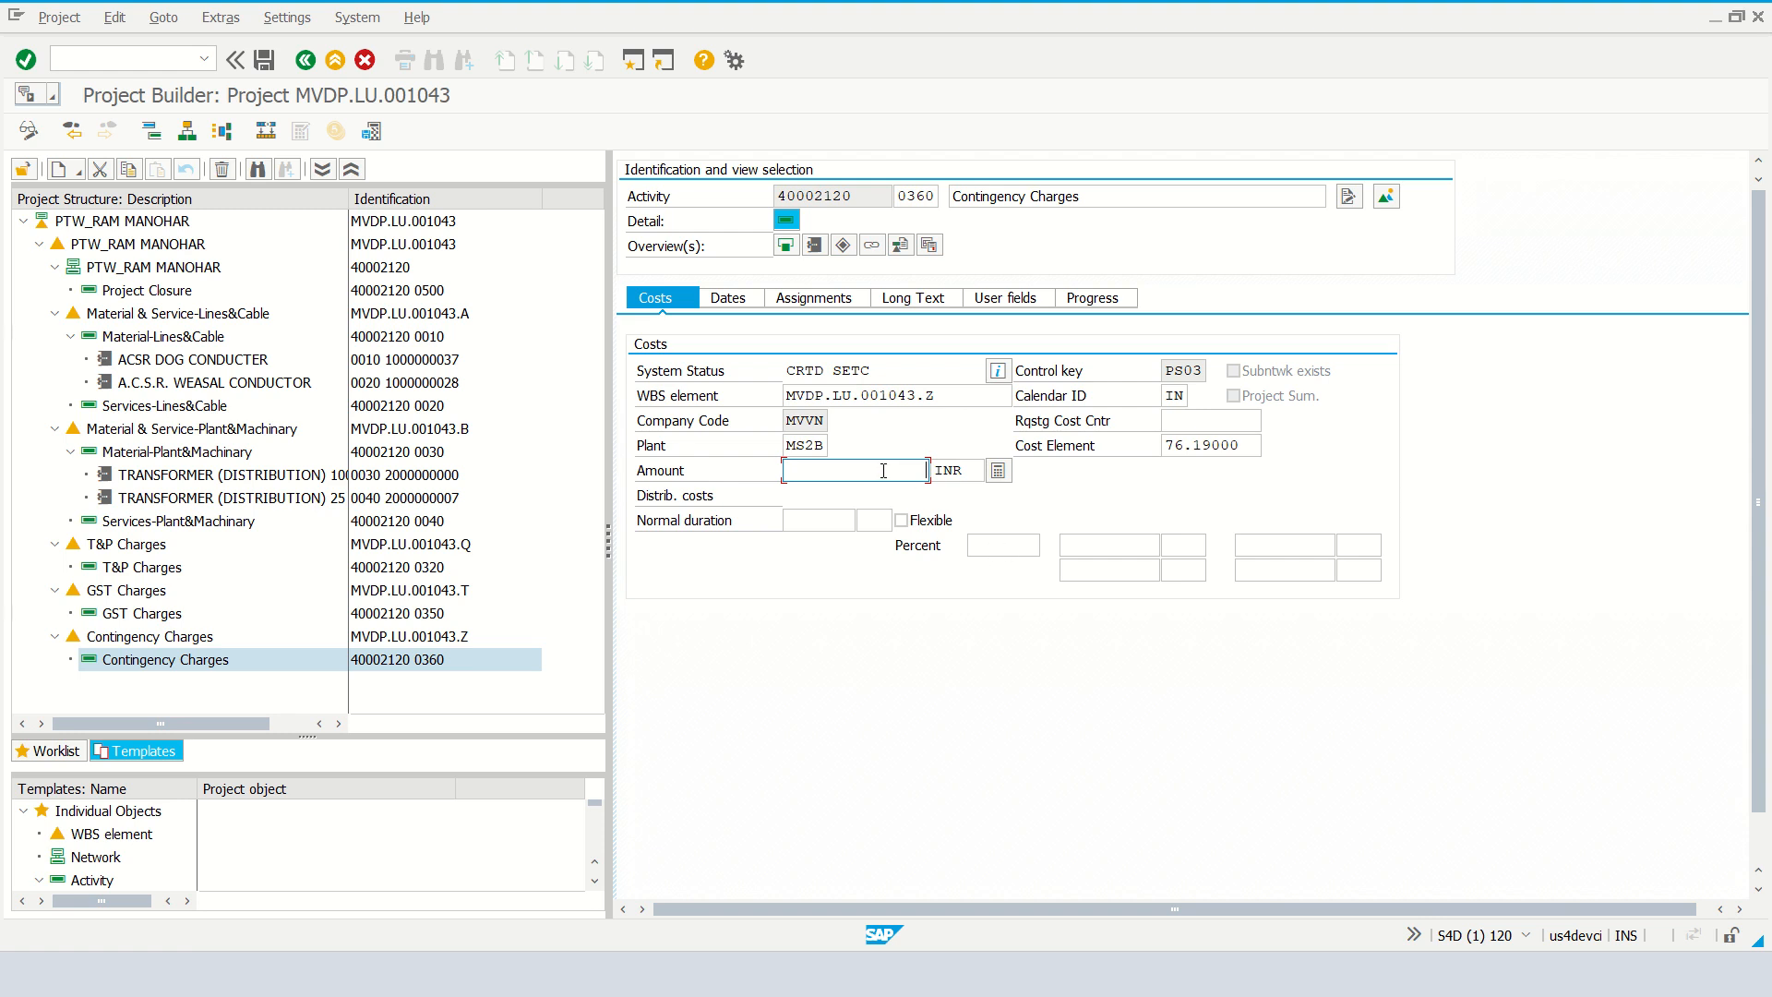
{"action": "type", "text": "19000"}
{"action": "key", "text": "Return"}
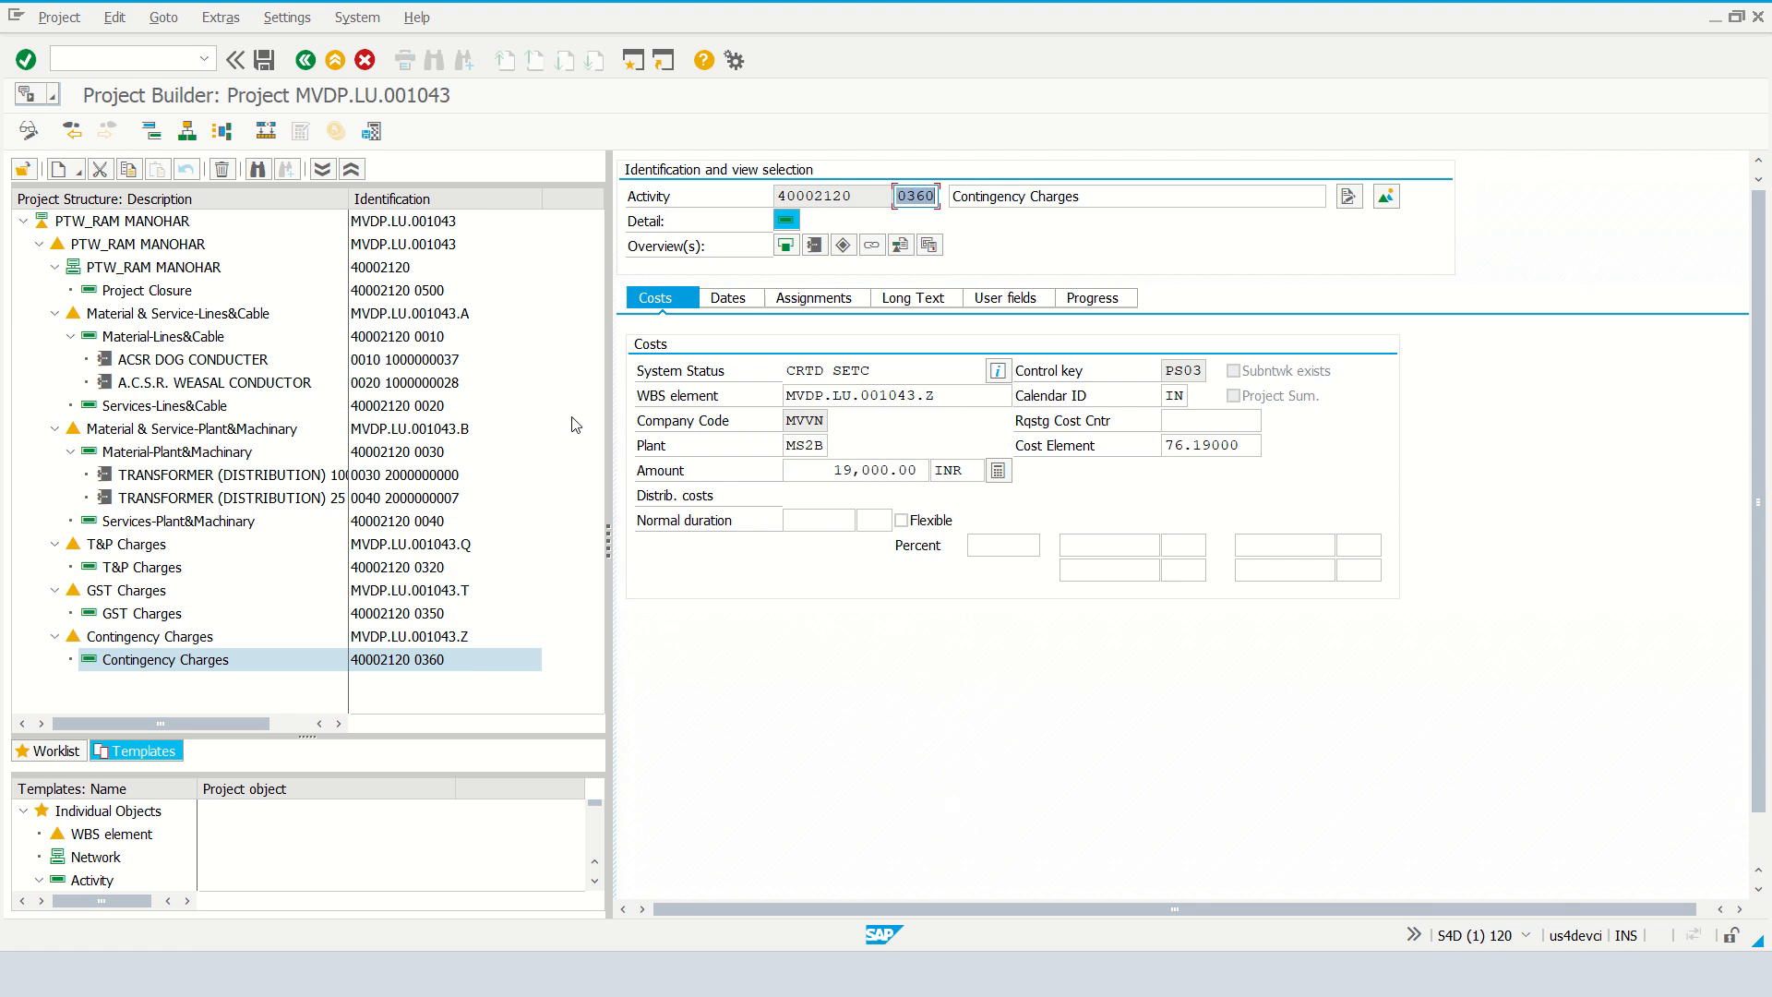
Step: Save the project, then reopen MVDP.LU.001043 from the last processed projects with its whole structure expanded
{"action": "left_click", "coordinate": [371, 134]}
{"action": "left_click", "coordinate": [263, 64]}
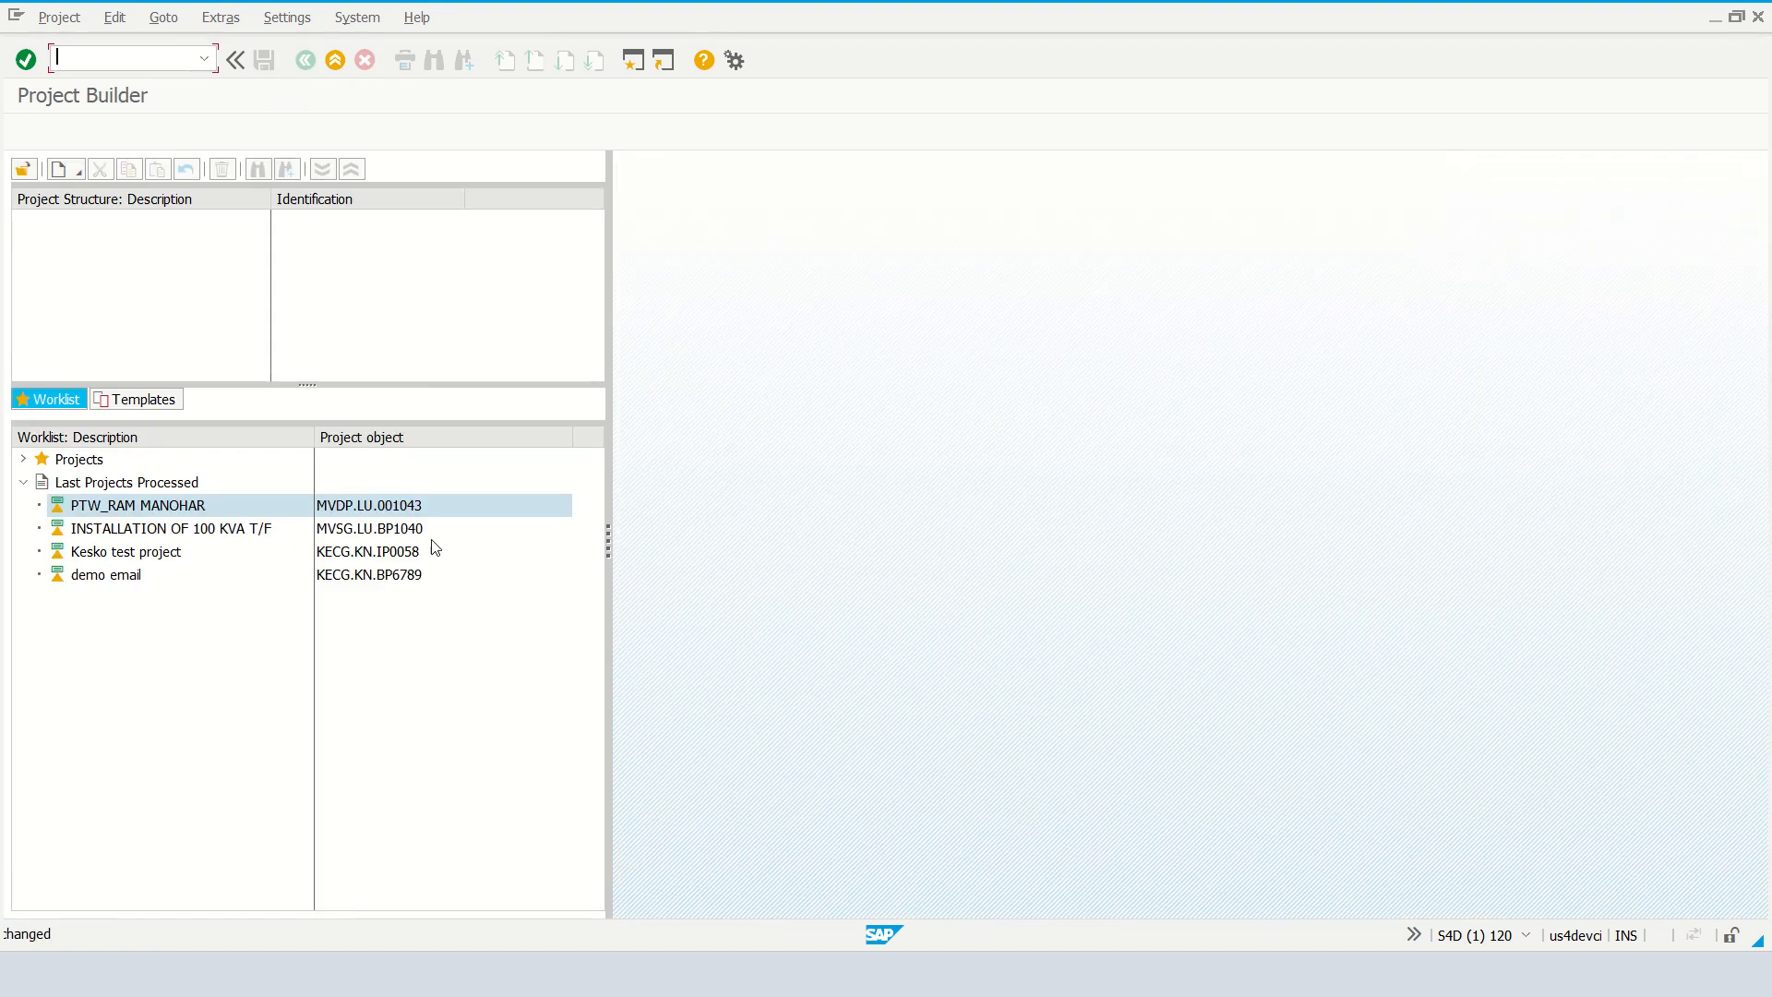
{"action": "left_click", "coordinate": [387, 510]}
{"action": "double_click", "coordinate": [386, 510]}
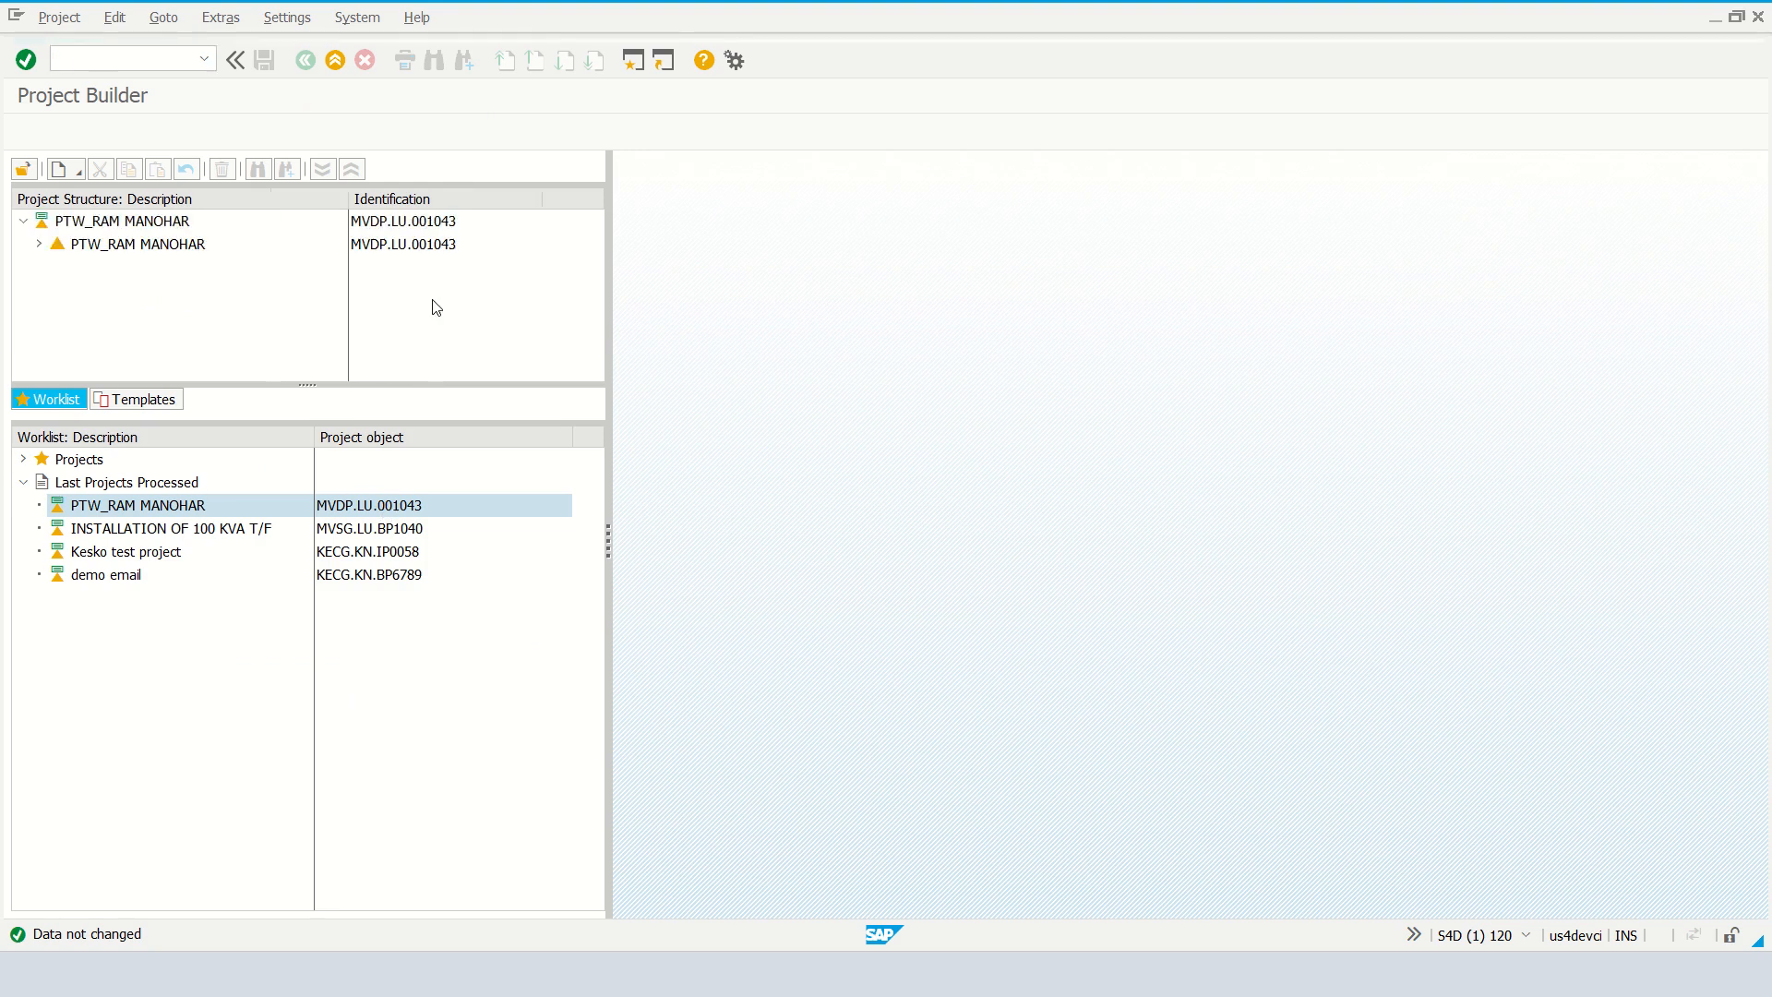
{"action": "left_click", "coordinate": [322, 169]}
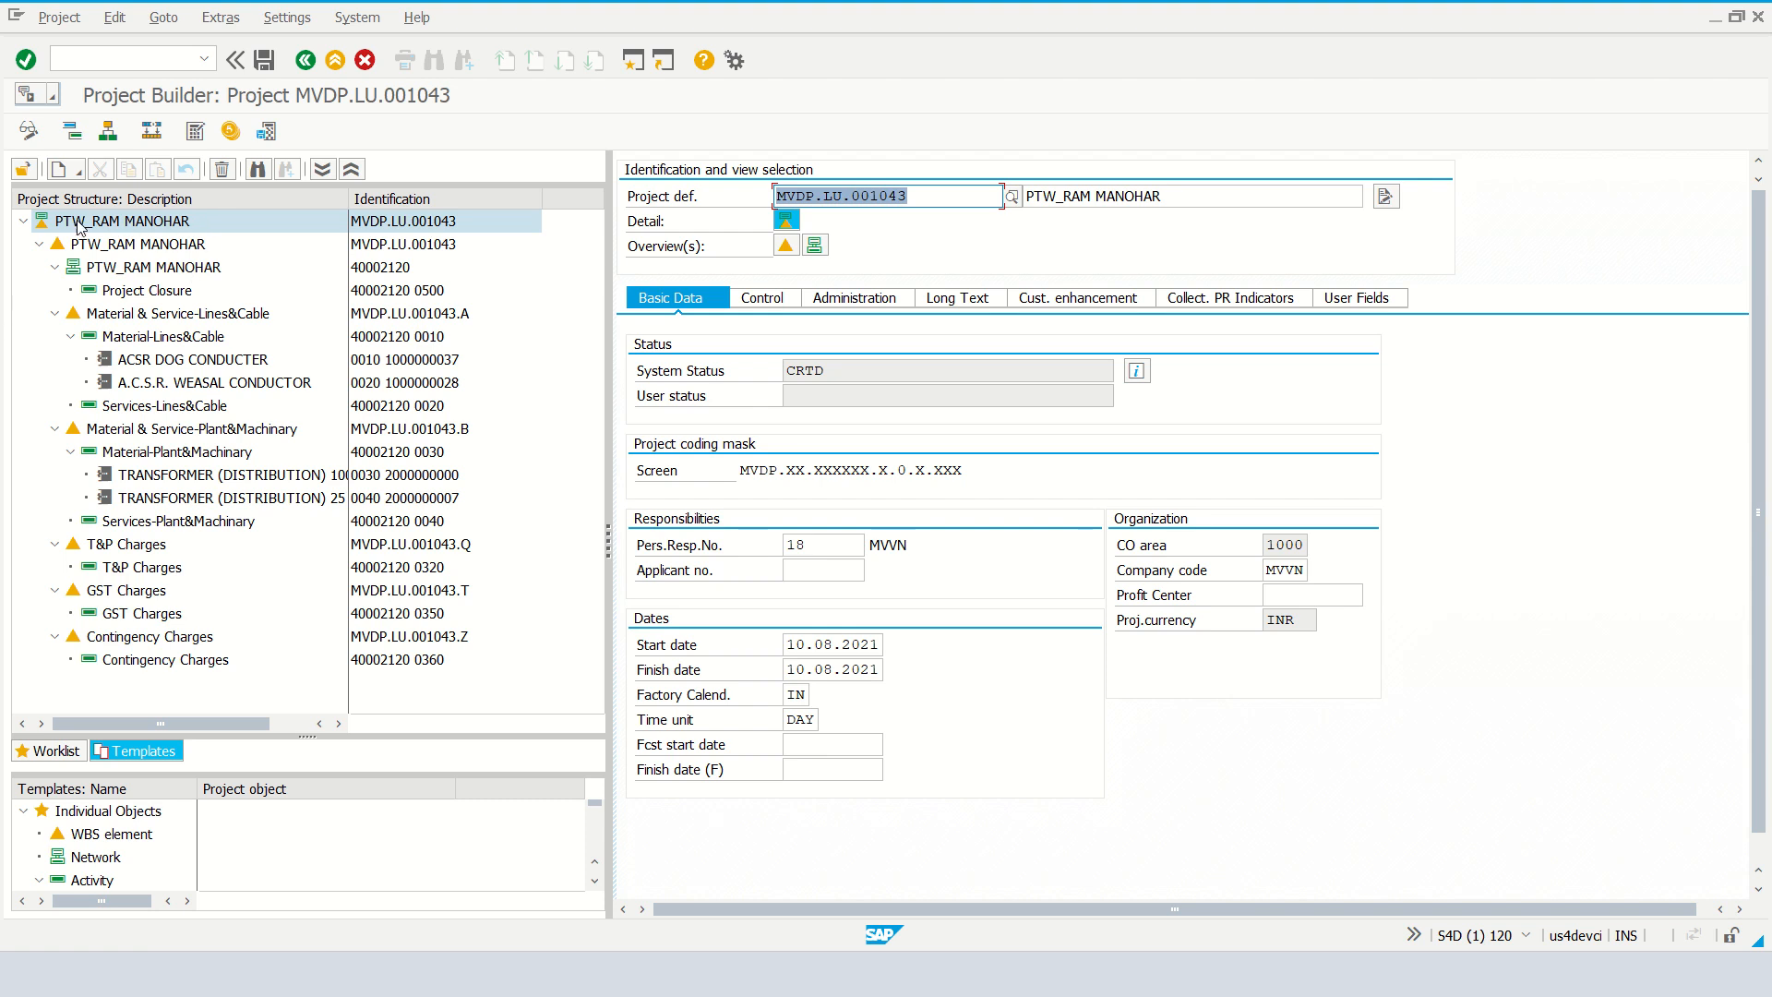
Step: Review the project's collective PR grouping indicators and the purchasing data of the ACSR DOG CONDUCTER and A.C.S.R. WEASAL CONDUCTOR components
{"action": "left_click", "coordinate": [1192, 299]}
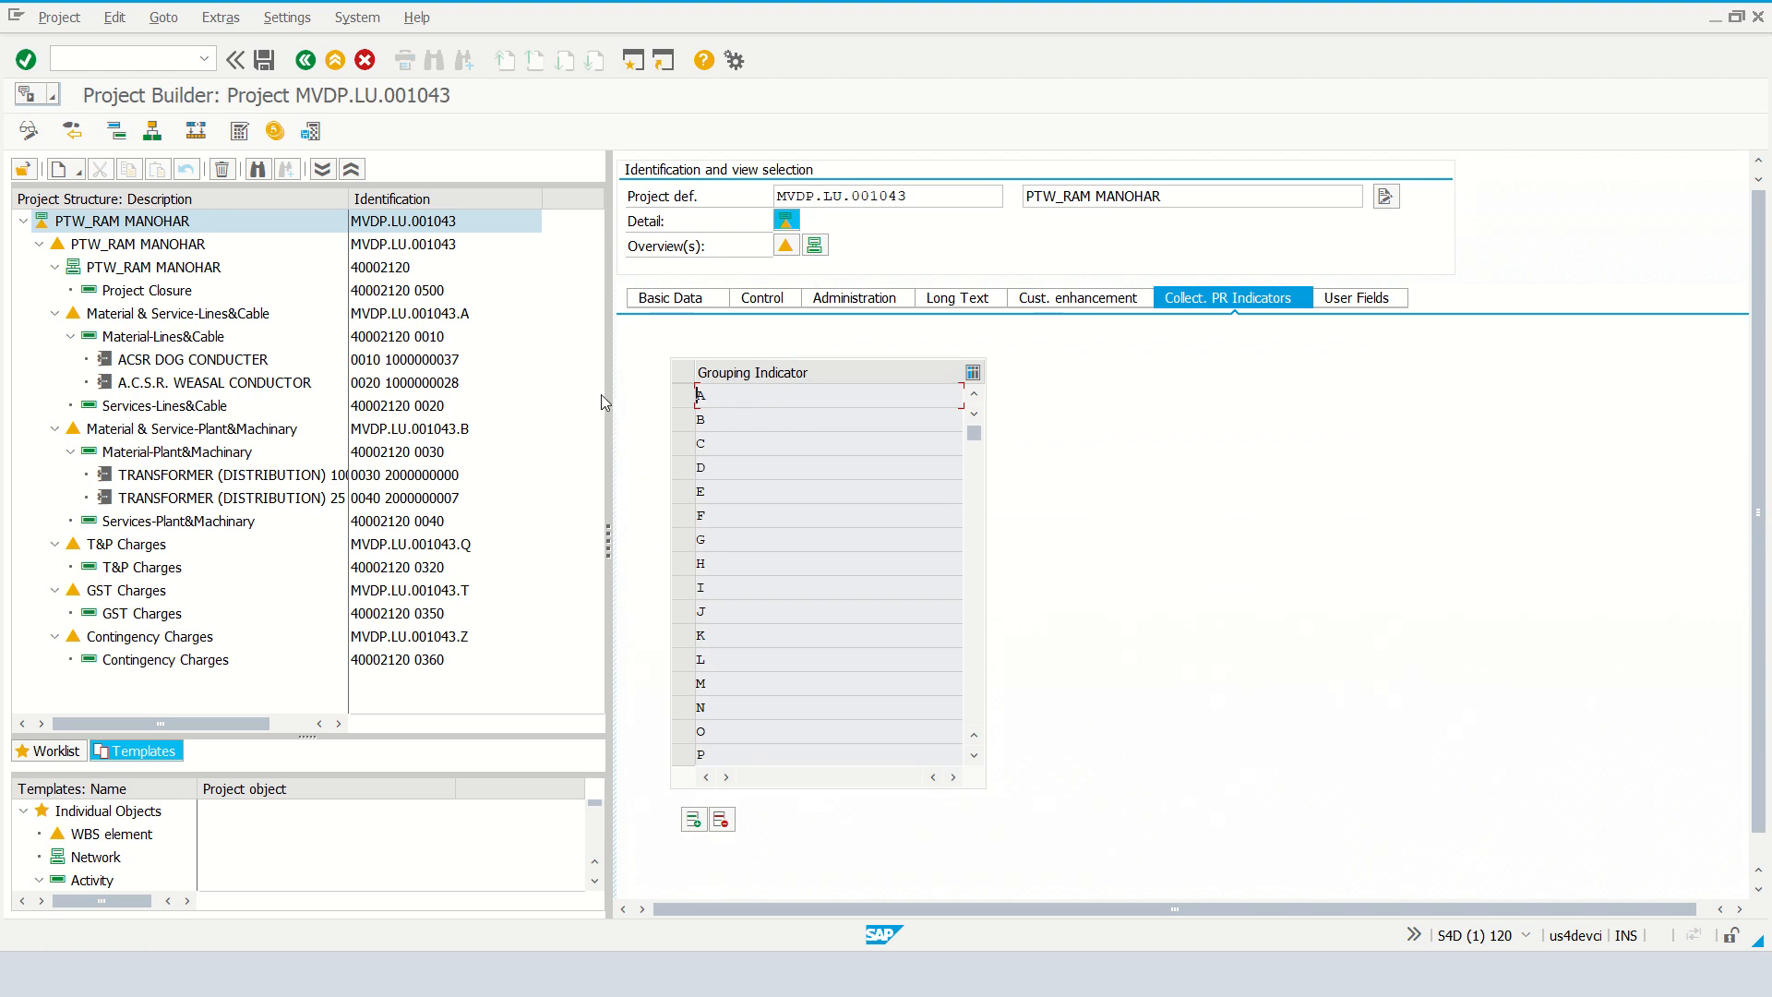
{"action": "left_click", "coordinate": [241, 361]}
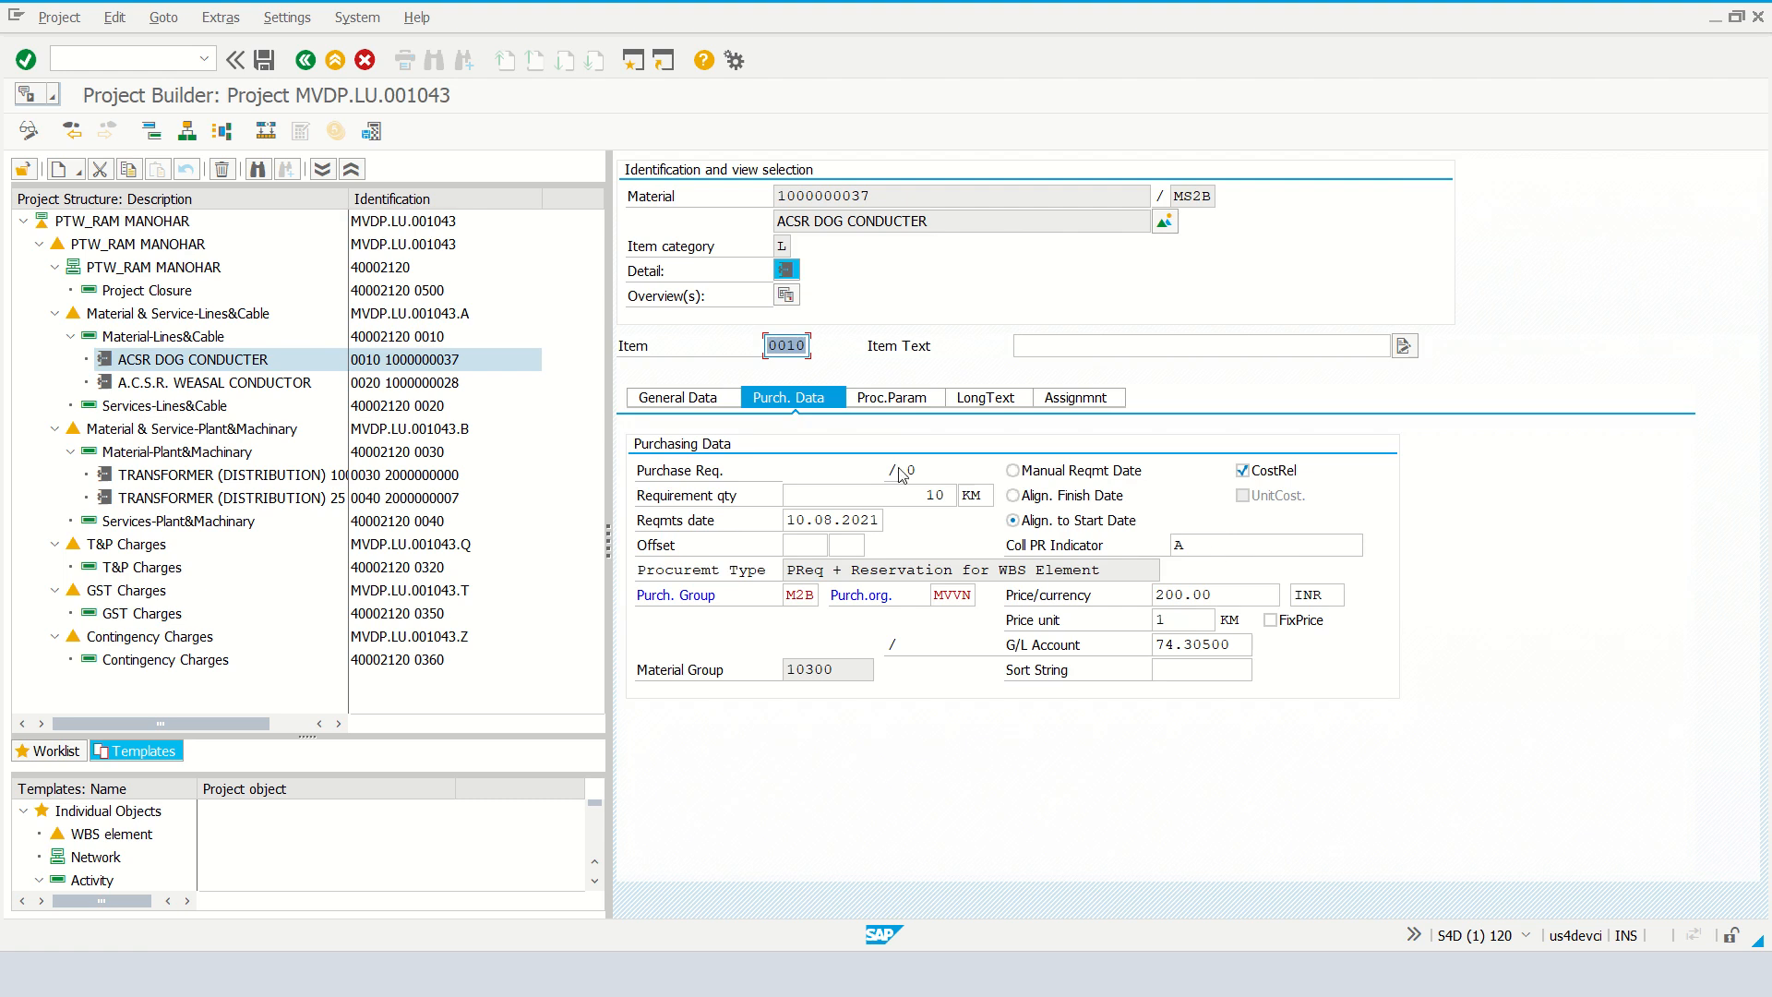
{"action": "left_click", "coordinate": [270, 386]}
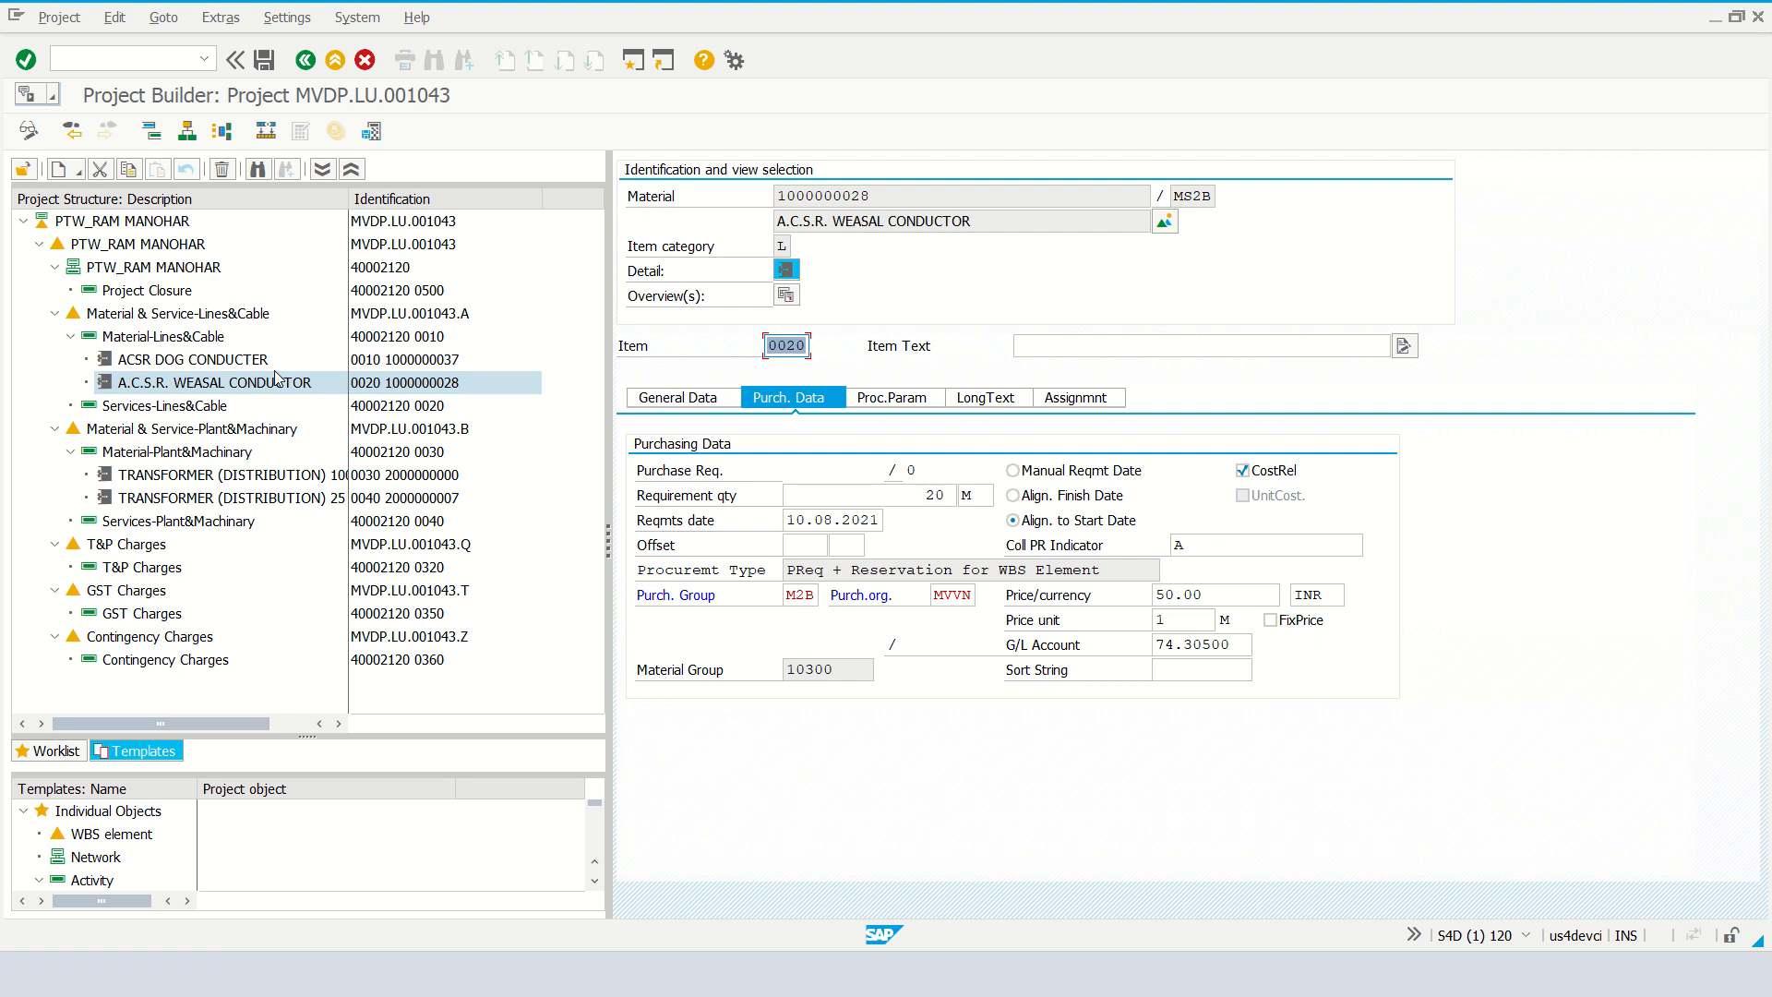
{"action": "mouse_move", "coordinate": [892, 7]}
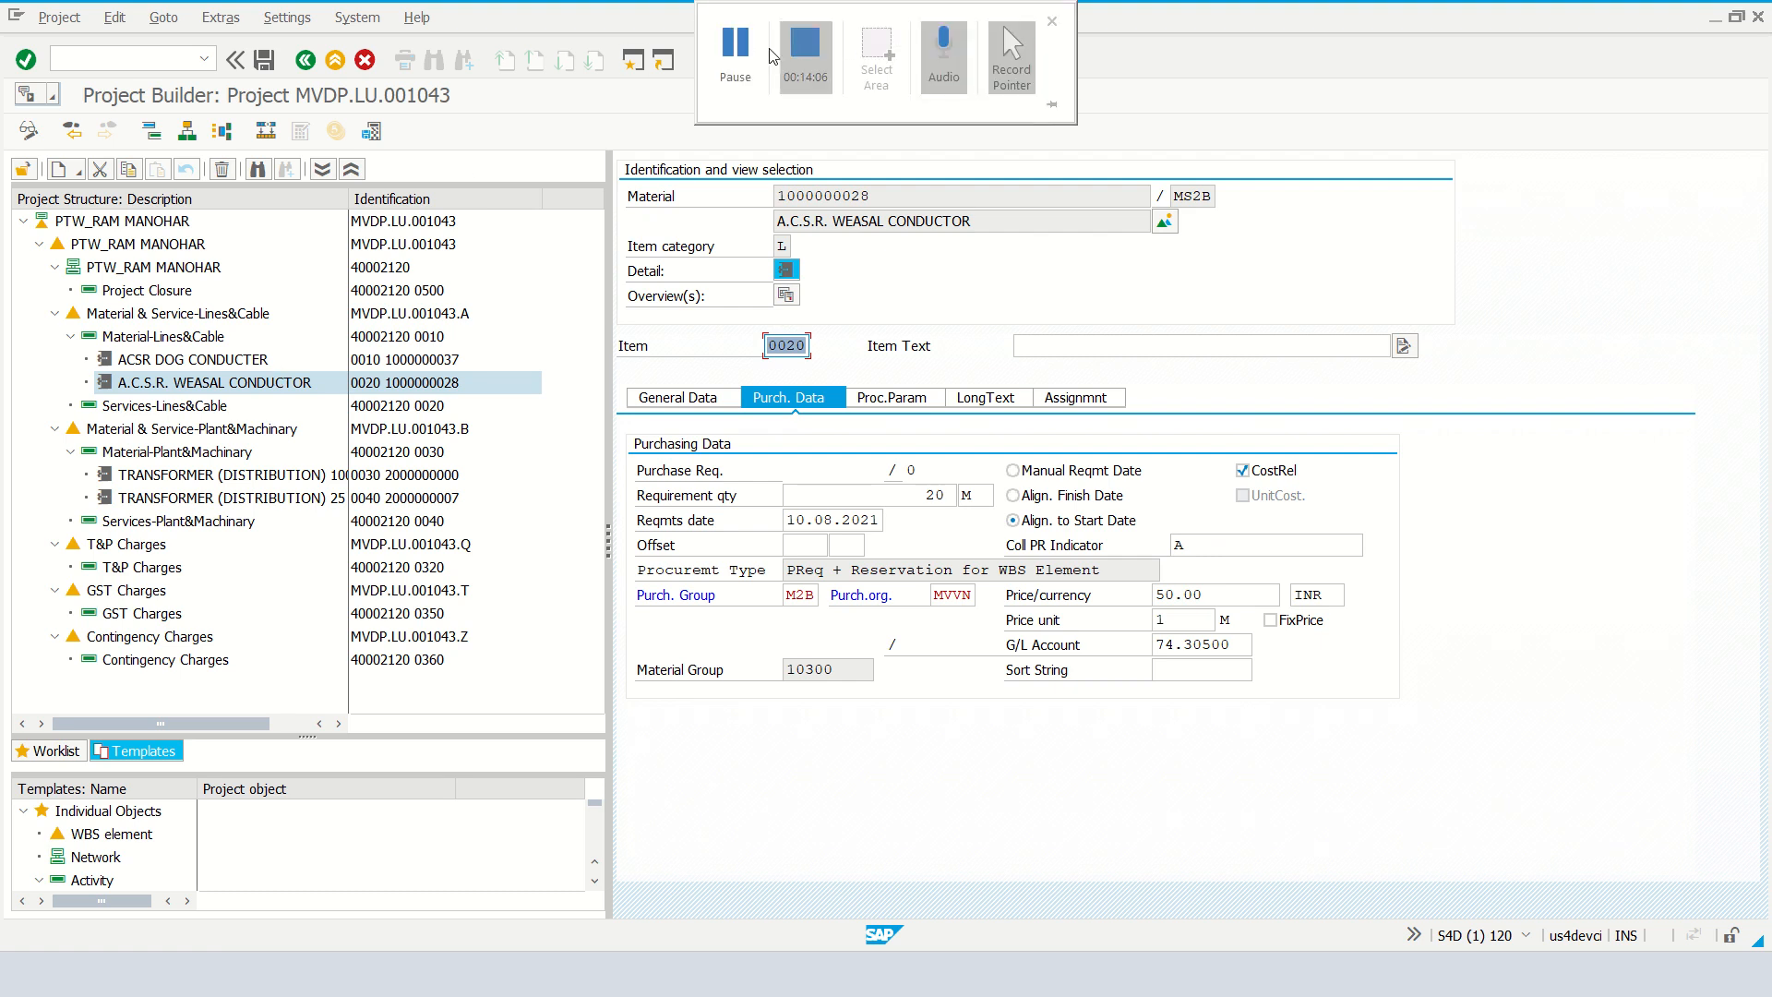